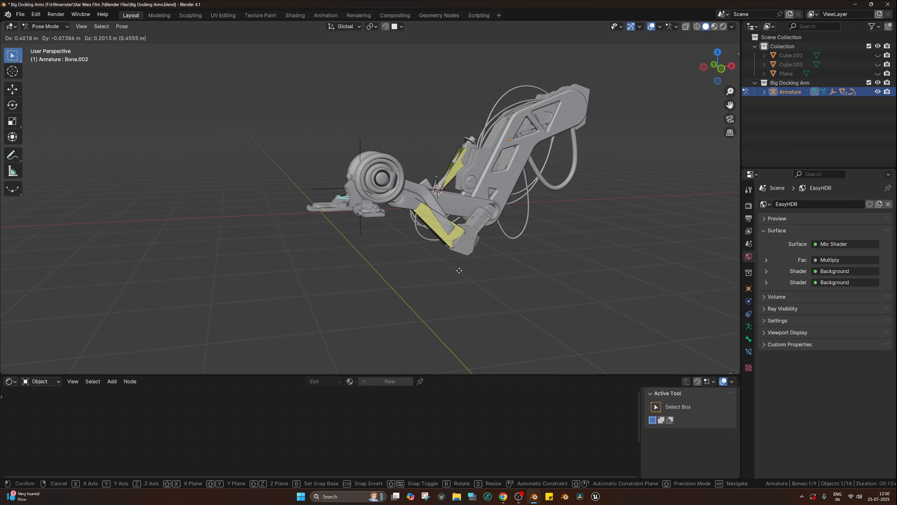
# Step: Move the docking arm's claw control bone freely in Pose Mode to demonstrate how the rigged arm follows
pyautogui.click(550, 230)
pyautogui.moveTo(551, 230); pyautogui.dragTo(440, 223, button='middle')
pyautogui.press('g')
pyautogui.click(482, 248)
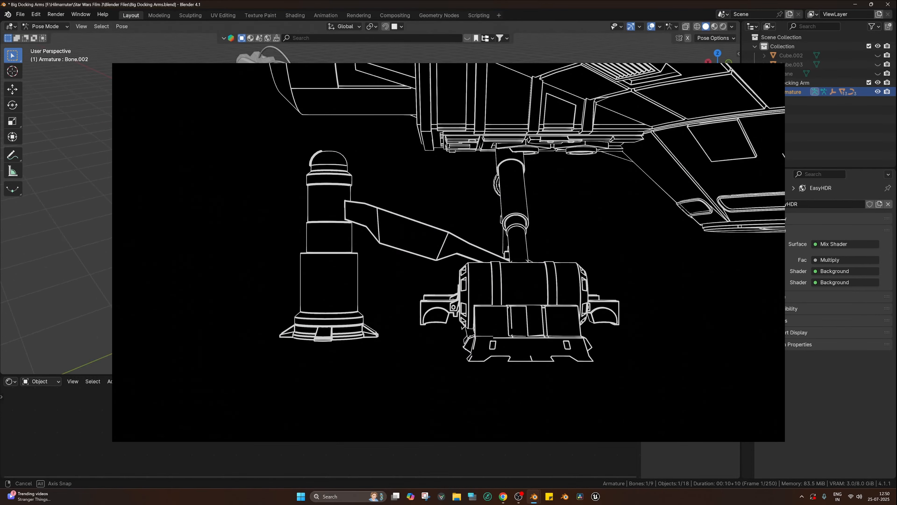
# Step: Move the claw control bone within the horizontal plane, with global Z locked
pyautogui.press('g')
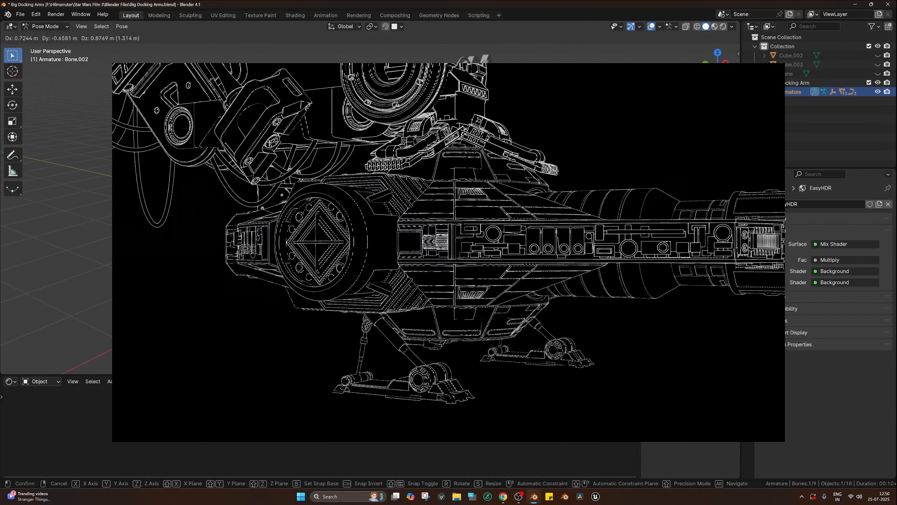
pyautogui.press('y')
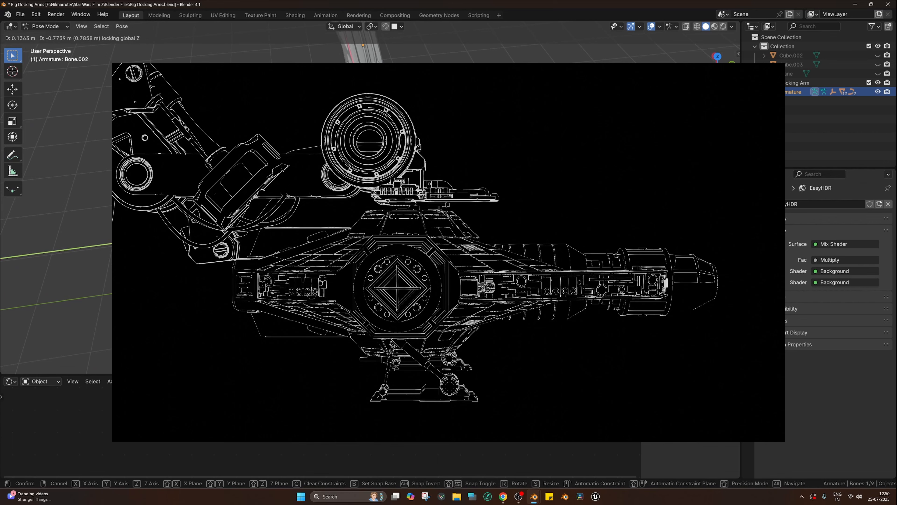
pyautogui.click(367, 219)
pyautogui.moveTo(367, 219); pyautogui.dragTo(460, 219, button='middle')
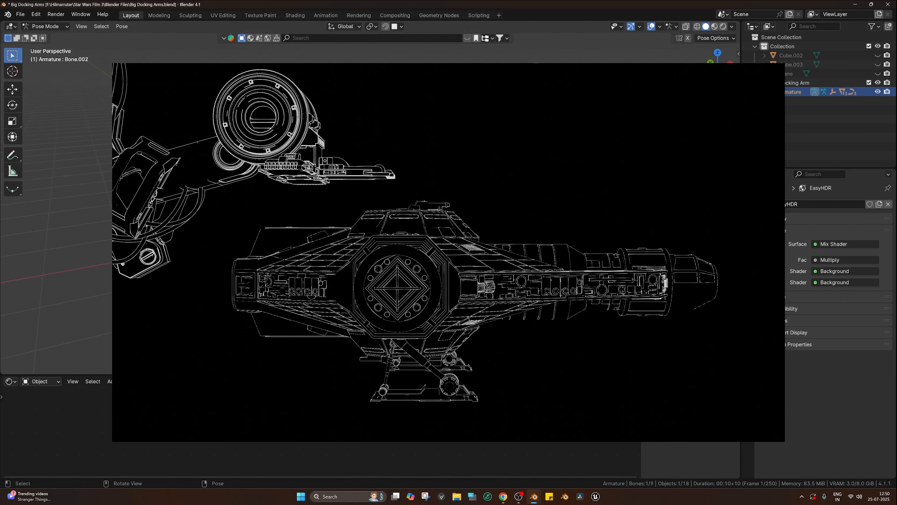
# Step: Move the claw control bone upward along the global Z axis
pyautogui.press('g')
pyautogui.press('z')
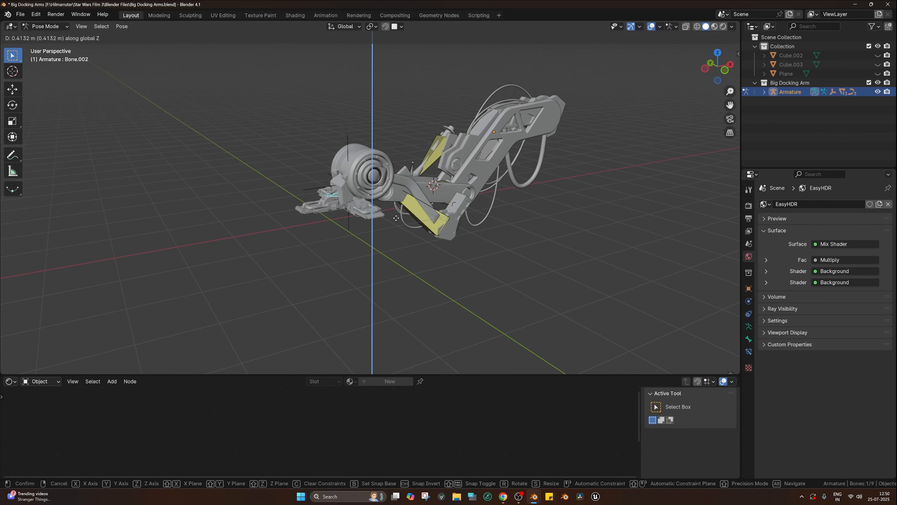
pyautogui.click(474, 244)
pyautogui.moveTo(474, 243); pyautogui.dragTo(459, 241, button='middle')
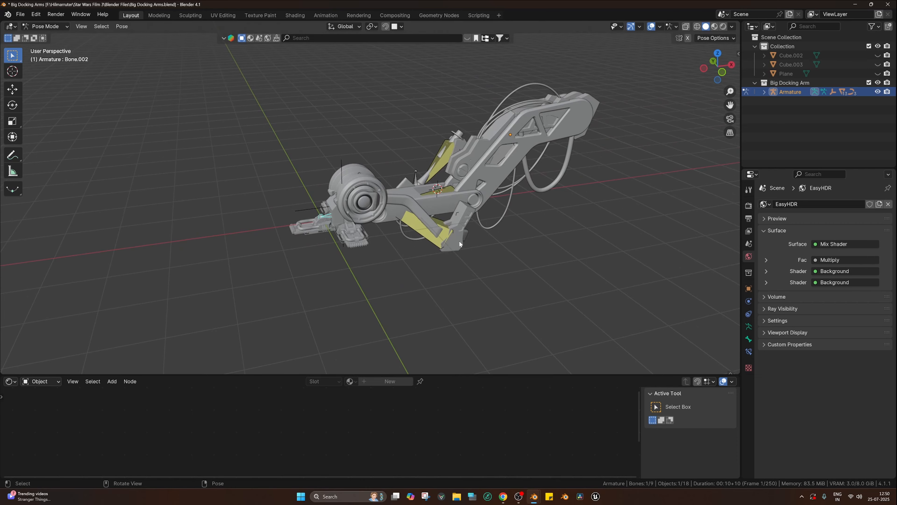
# Step: Switch the armature to Object Mode and select the bracket mesh below the arm's elbow
pyautogui.press('Tab')
pyautogui.hotkey('ctrl', 'Tab')
pyautogui.click(390, 242)
pyautogui.click(455, 229)
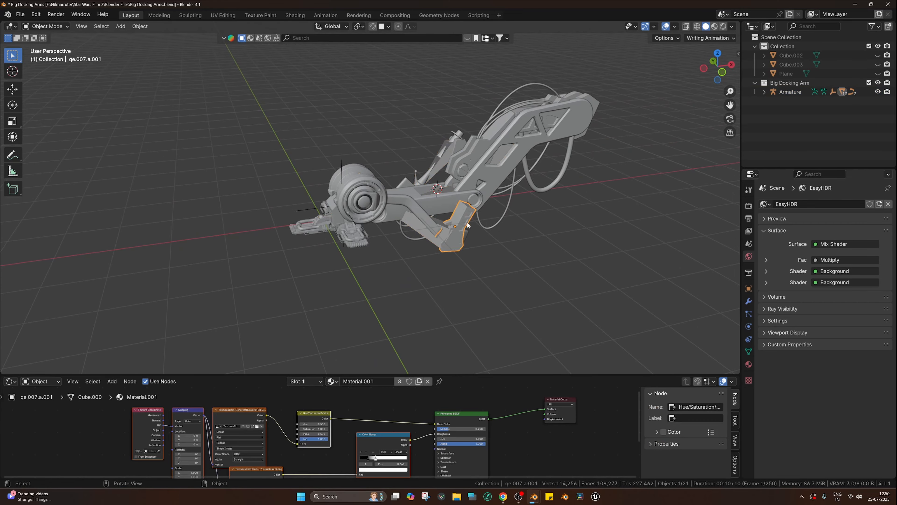
pyautogui.moveTo(518, 205); pyautogui.dragTo(462, 231, button='middle')
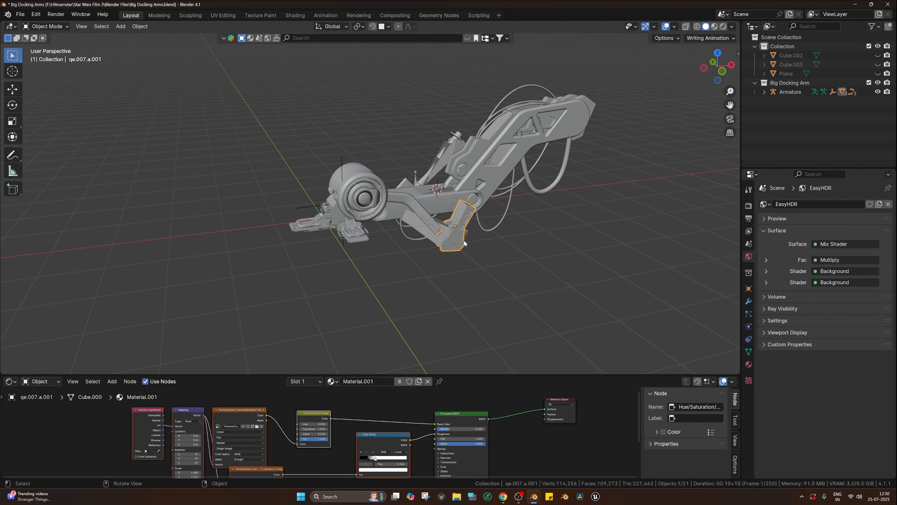
# Step: Switch to the new unsaved Blender scene and delete the default camera, cube and light
pyautogui.moveTo(533, 496)
pyautogui.click(505, 457)
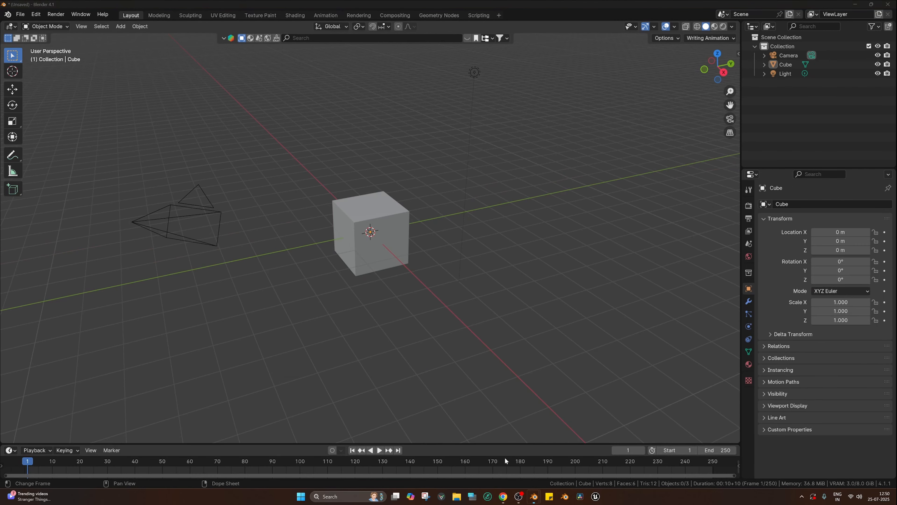
pyautogui.press('a')
pyautogui.press('x')
pyautogui.click(426, 285)
# Step: Set the view to front orthographic and add a single-bone armature at the origin
pyautogui.press('KP_1')
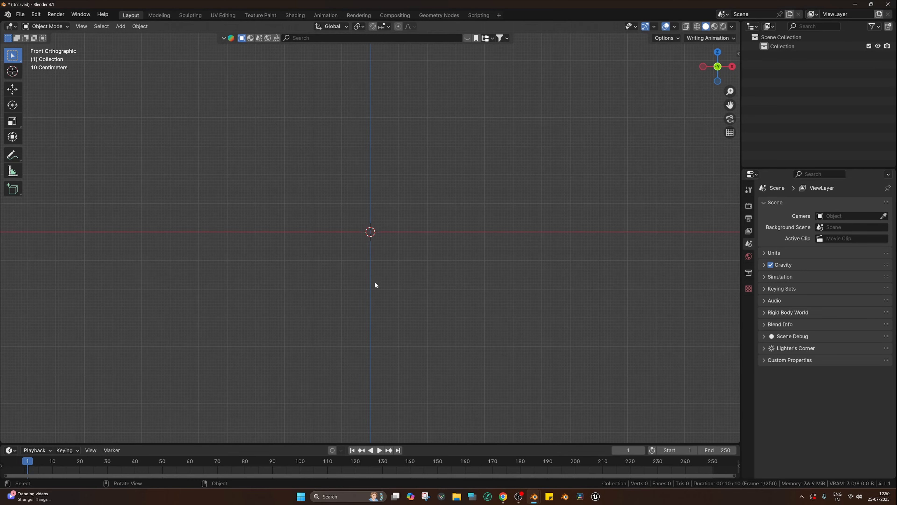
pyautogui.hotkey('shift', 'a')
pyautogui.moveTo(266, 143)
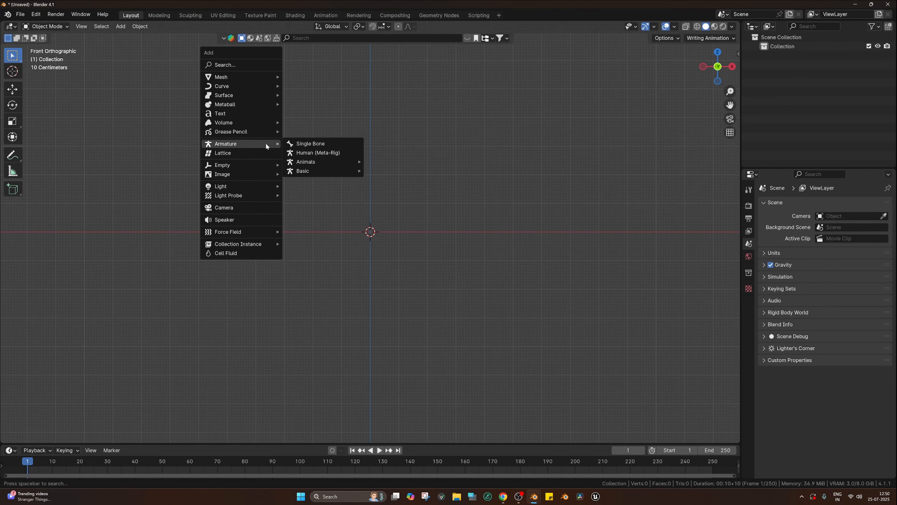
pyautogui.click(296, 143)
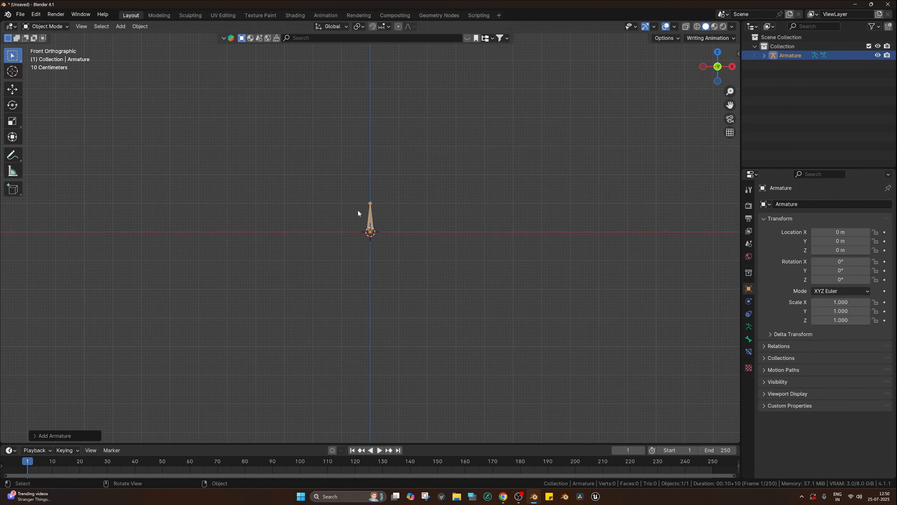
# Step: Move the armature along X and Z to about X 5.35 m, Z 2.81 m
pyautogui.press('g')
pyautogui.press('x')
pyautogui.click(512, 229)
pyautogui.press('g')
pyautogui.press('z')
pyautogui.click(520, 150)
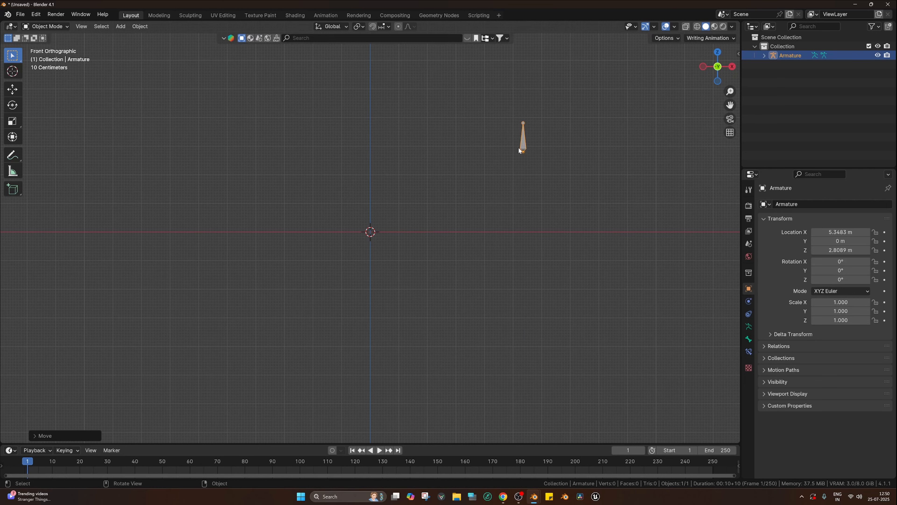
# Step: Enter Edit Mode and move the bone's tip diagonally down toward the origin side, just above the X axis
pyautogui.press('Tab')
pyautogui.press('g')
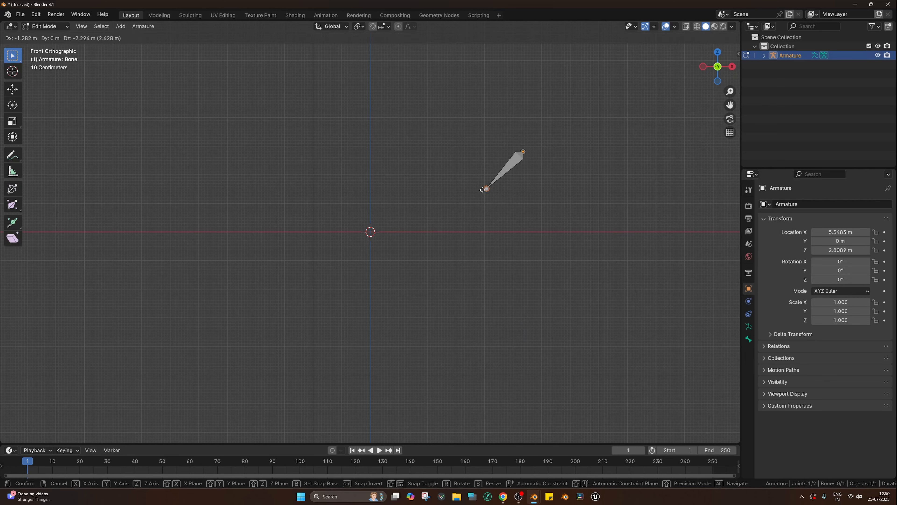
pyautogui.click(483, 232)
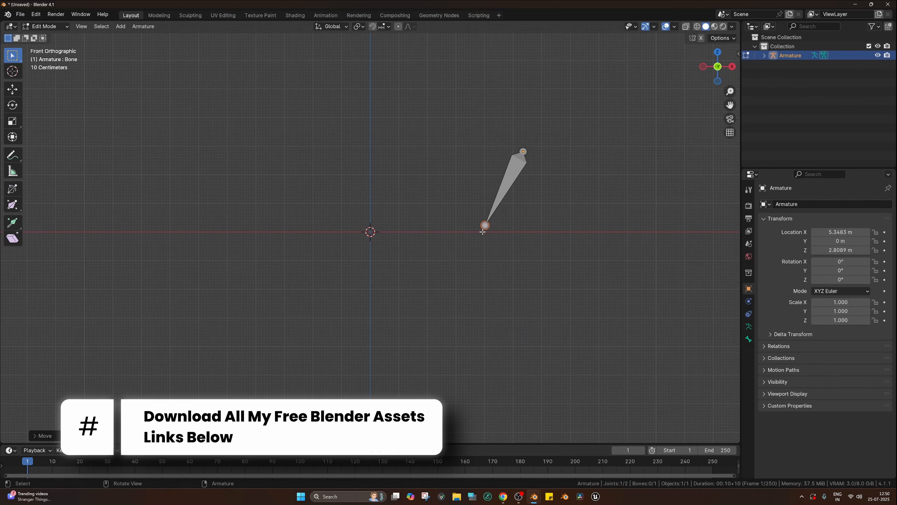
# Step: Extrude a bone about 3.9 m along negative X from the tip, followed by a shorter bone in the same direction
pyautogui.press('e')
pyautogui.press('x')
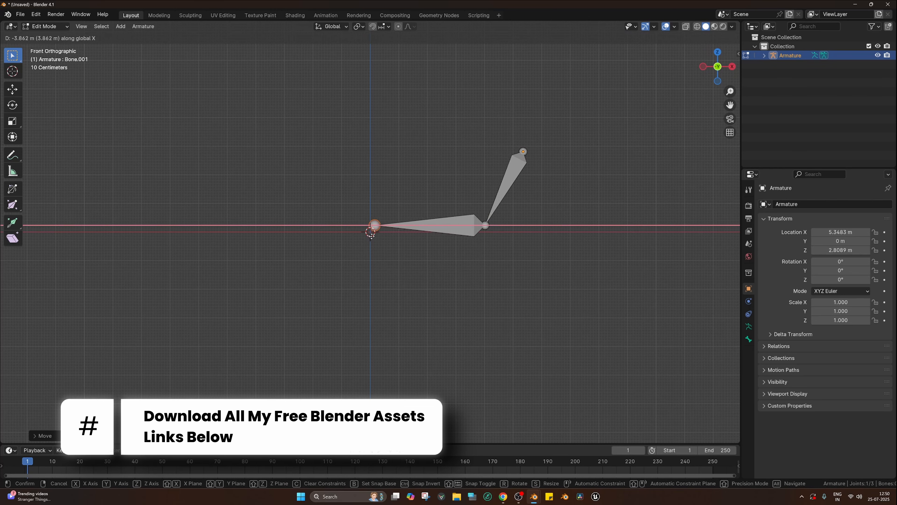
pyautogui.click(370, 237)
pyautogui.press('e')
pyautogui.press('x')
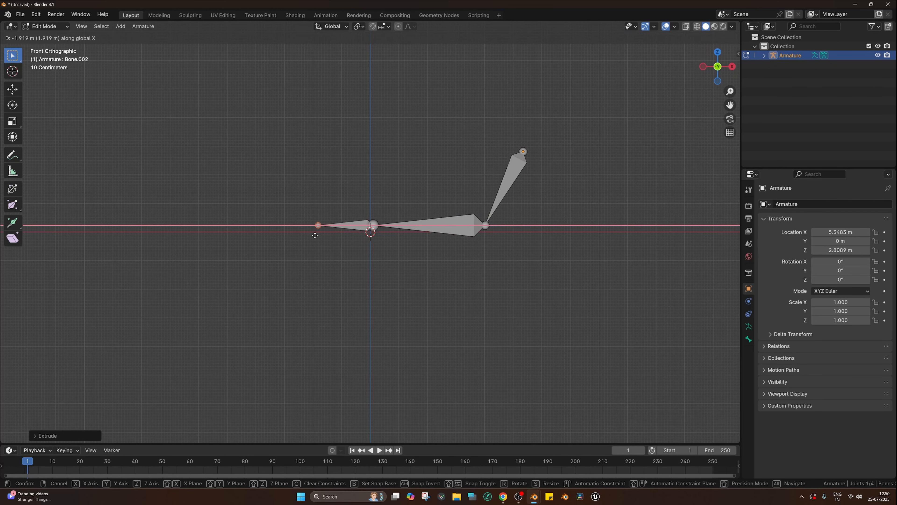
pyautogui.click(329, 231)
# Step: Select the short end bone and clear its parent
pyautogui.click(349, 226)
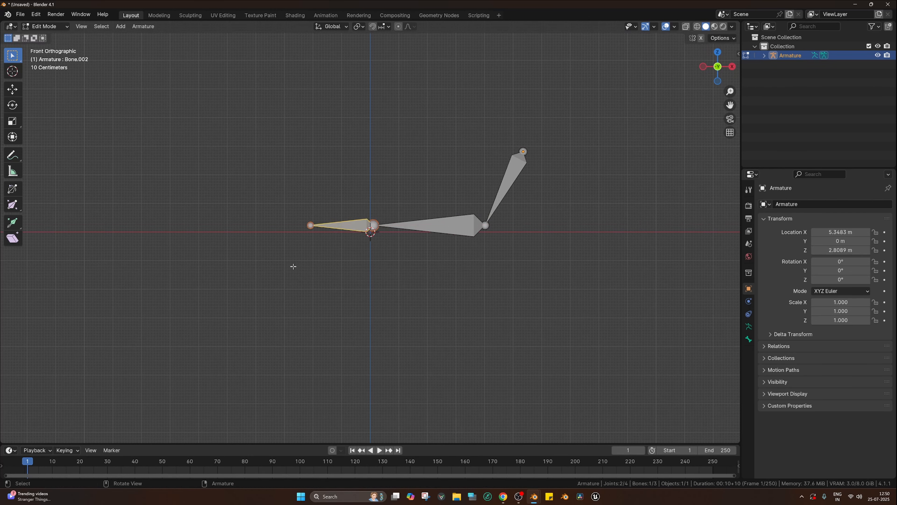
pyautogui.hotkey('ctrl', 'p')
pyautogui.hotkey('alt', 'p')
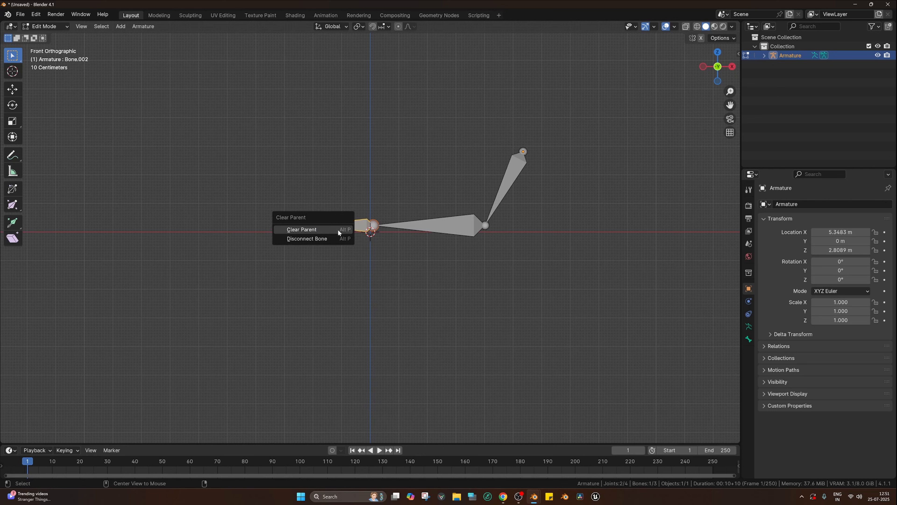
pyautogui.click(339, 237)
# Step: Test-move the end bone and the middle bone to check that they move independently, cancelling each move
pyautogui.press('g')
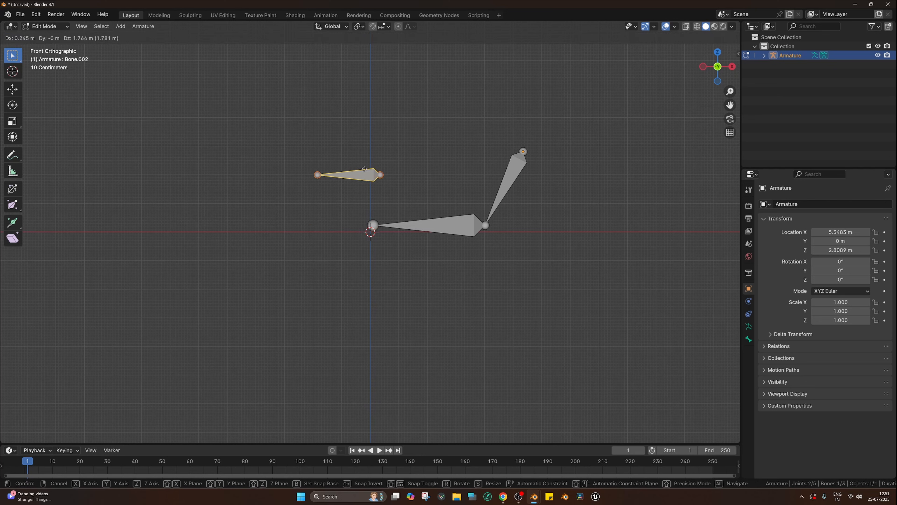
pyautogui.rightClick(319, 132)
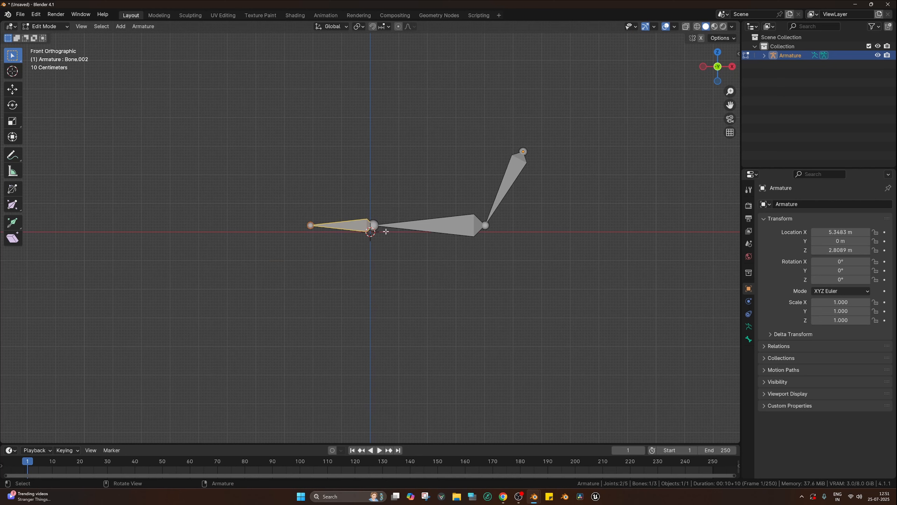
pyautogui.click(407, 224)
pyautogui.press('g')
pyautogui.rightClick(494, 201)
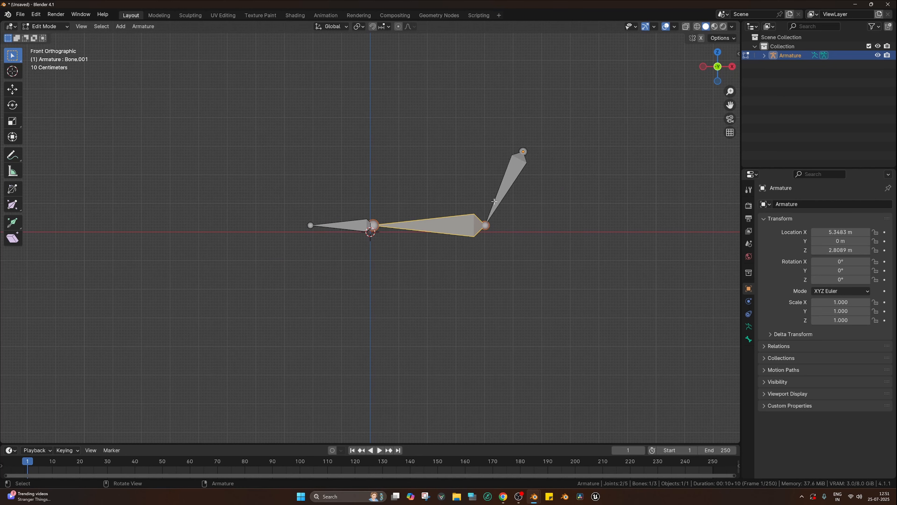
pyautogui.click(346, 232)
pyautogui.press('g')
pyautogui.rightClick(296, 191)
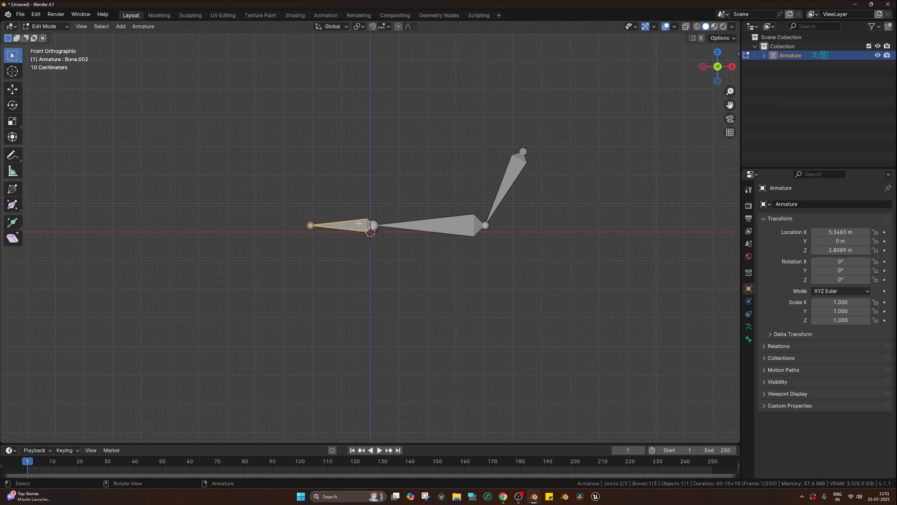
# Step: Duplicate the slanted upper arm bone in place and rotate the copy so it crosses the original
pyautogui.click(510, 174)
pyautogui.hotkey('shift', 'd')
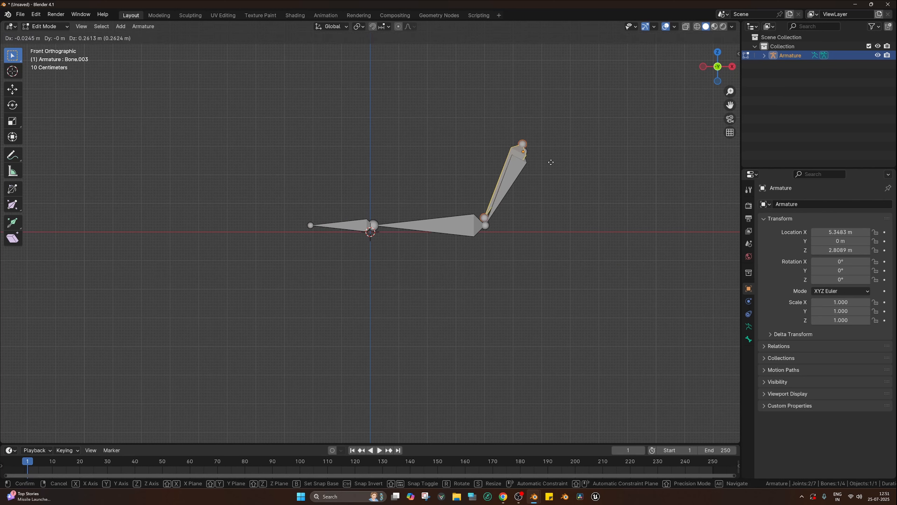
pyautogui.press('Escape')
pyautogui.press('r')
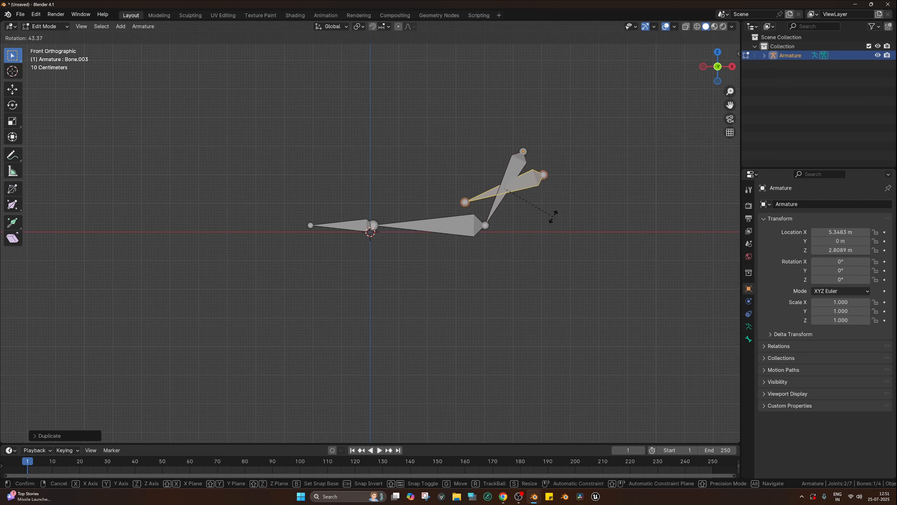
pyautogui.click(513, 257)
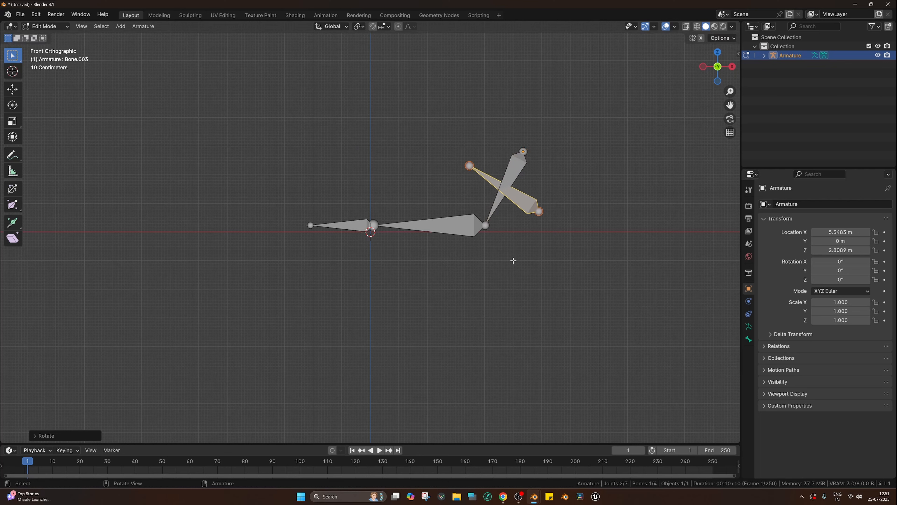
# Step: Shrink, flip and position the duplicated bone so its narrow end meets the upper arm bone near its top
pyautogui.press('g')
pyautogui.click(490, 220)
pyautogui.press('s')
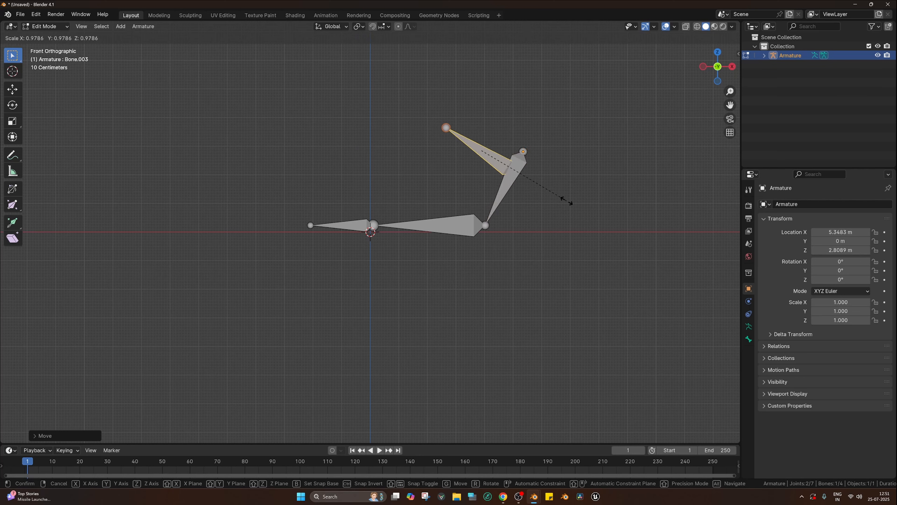
pyautogui.click(538, 187)
pyautogui.press('r')
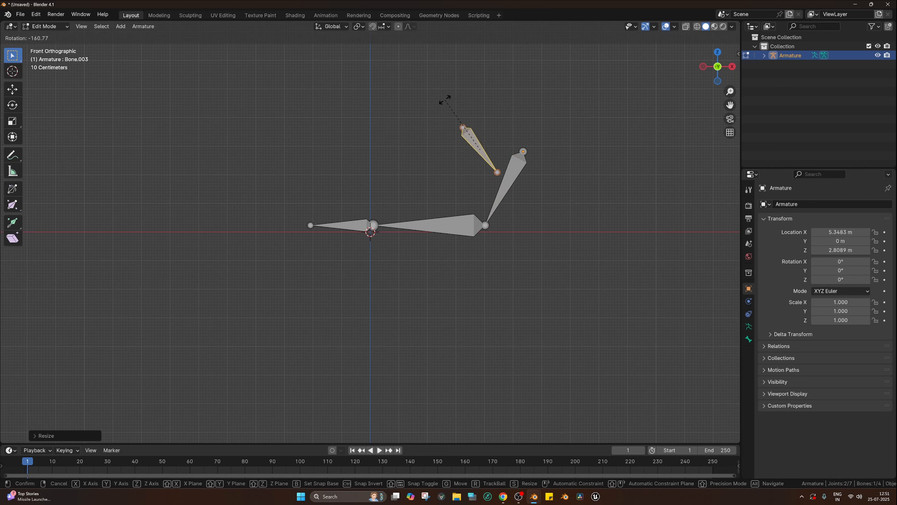
pyautogui.click(444, 100)
pyautogui.press('g')
pyautogui.click(489, 137)
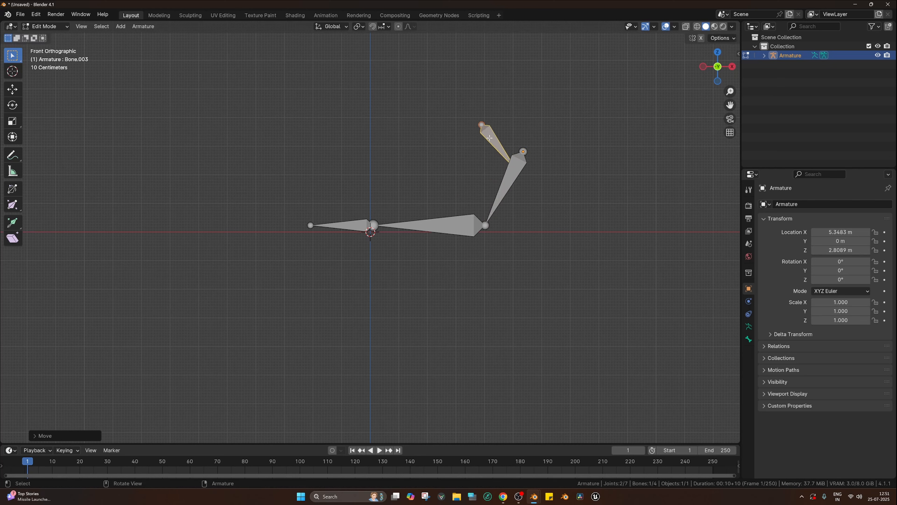
# Step: Move the duplicated bone's outer joint closer to the upper arm bone to make a short lever
pyautogui.click(480, 122)
pyautogui.press('g')
pyautogui.click(489, 148)
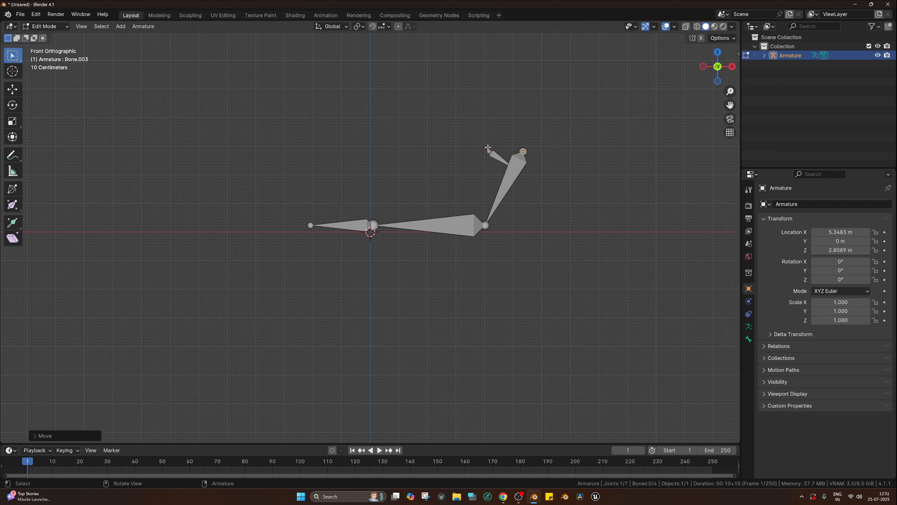
# Step: Extrude a bone about 3 m long from the short lever's outer joint down to the horizontal arm bone
pyautogui.click(501, 161)
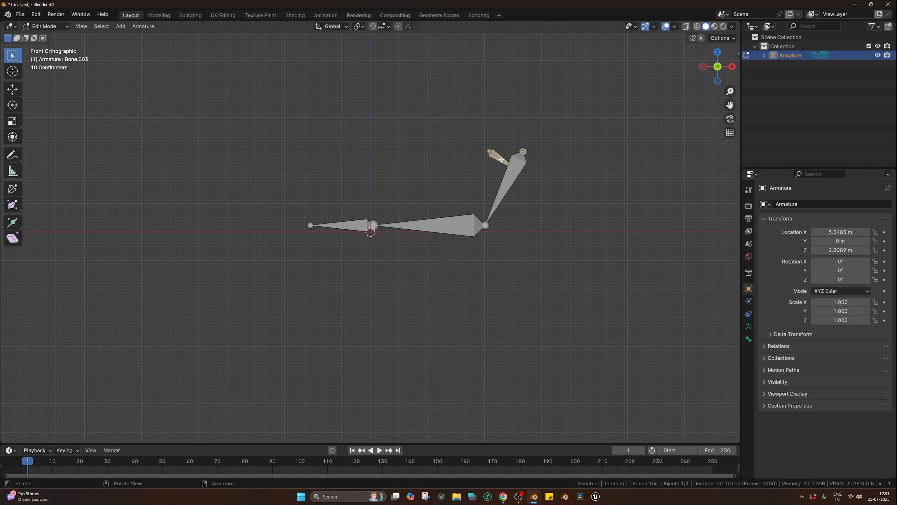
pyautogui.press('e')
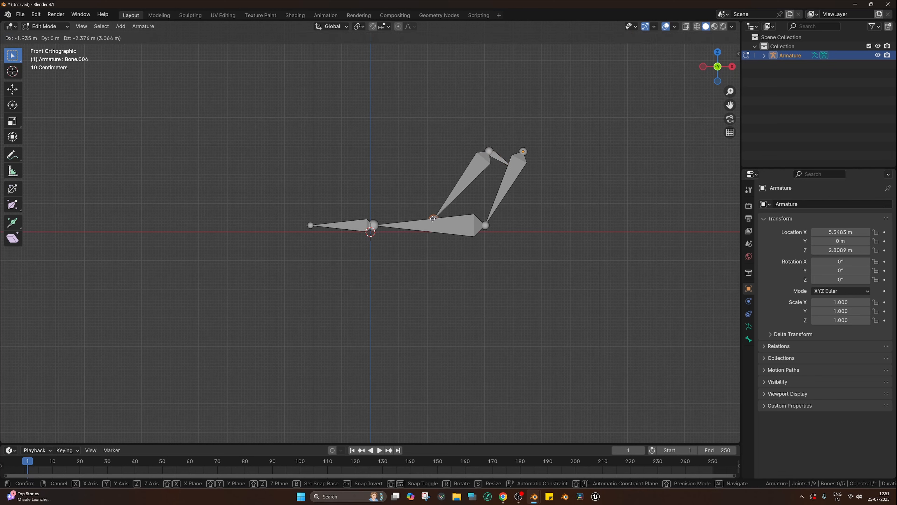
pyautogui.click(438, 223)
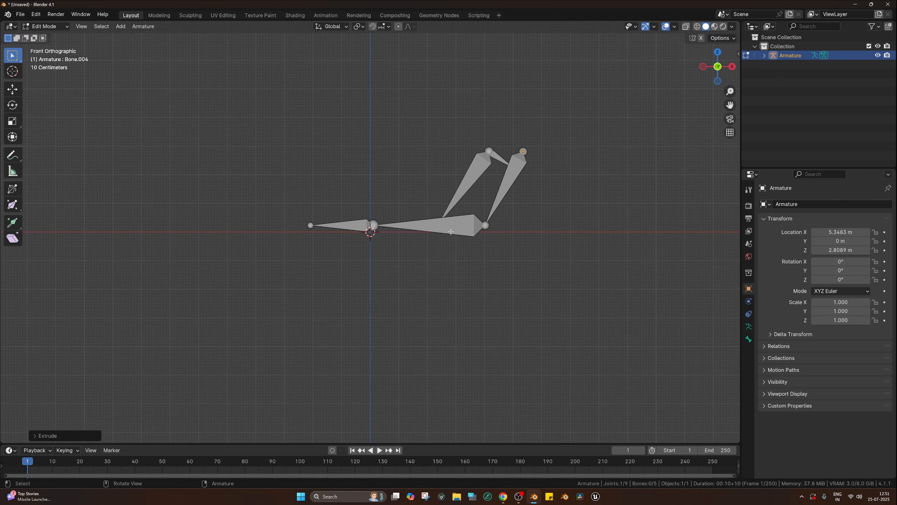
# Step: Duplicate the short lever and its long link bone, then rotate and place the copies beneath the horizontal arm bone
pyautogui.click(478, 167)
pyautogui.keyDown('shift'); pyautogui.click(499, 158); pyautogui.keyUp('shift')
pyautogui.hotkey('shift', 'd')
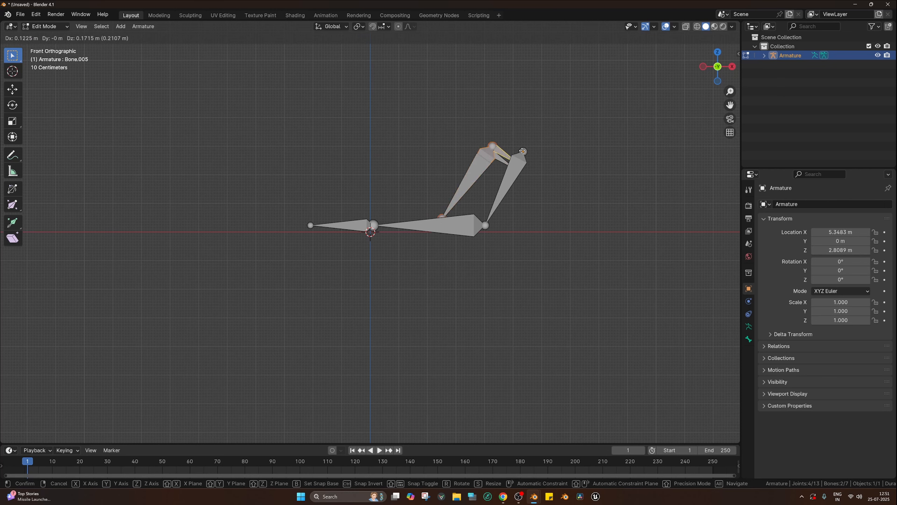
pyautogui.rightClick(505, 154)
pyautogui.press('g')
pyautogui.click(506, 218)
pyautogui.press('r')
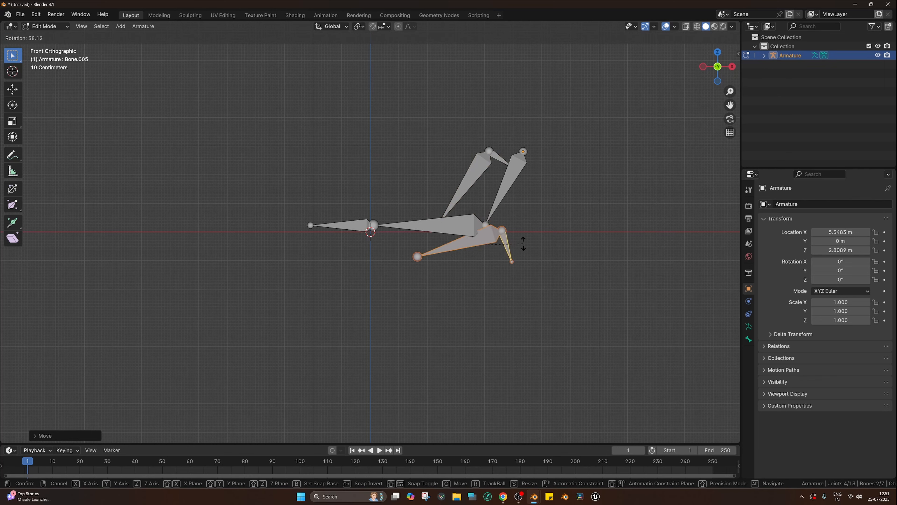
pyautogui.click(521, 272)
pyautogui.press('g')
pyautogui.click(488, 270)
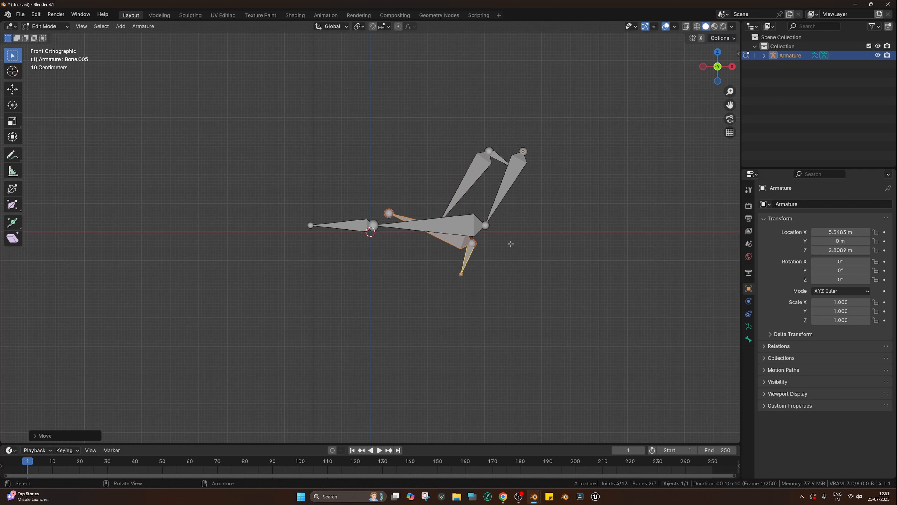
# Step: Mirror the duplicated linkage with a Z scale of -1, then rotate and position its lever against the horizontal arm bone near the elbow
pyautogui.press('r')
pyautogui.press('s')
pyautogui.write('y')
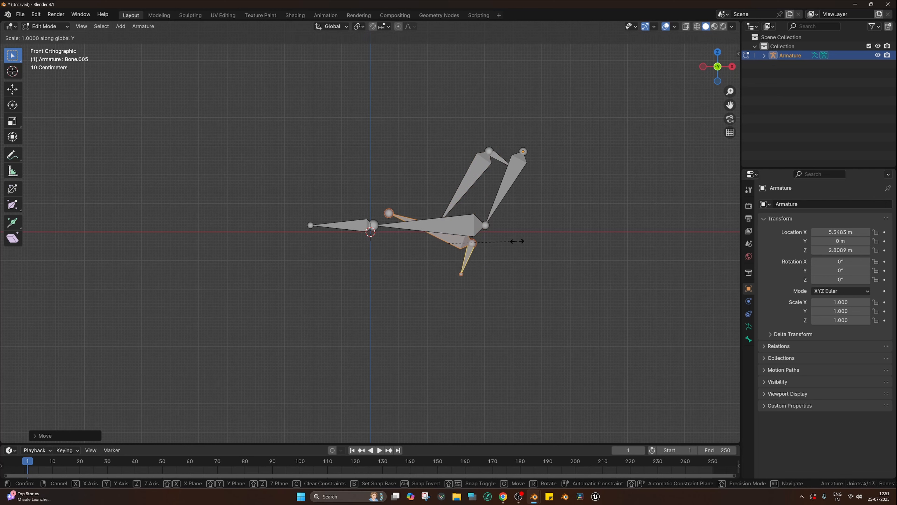
pyautogui.write('z-1')
pyautogui.press('Return')
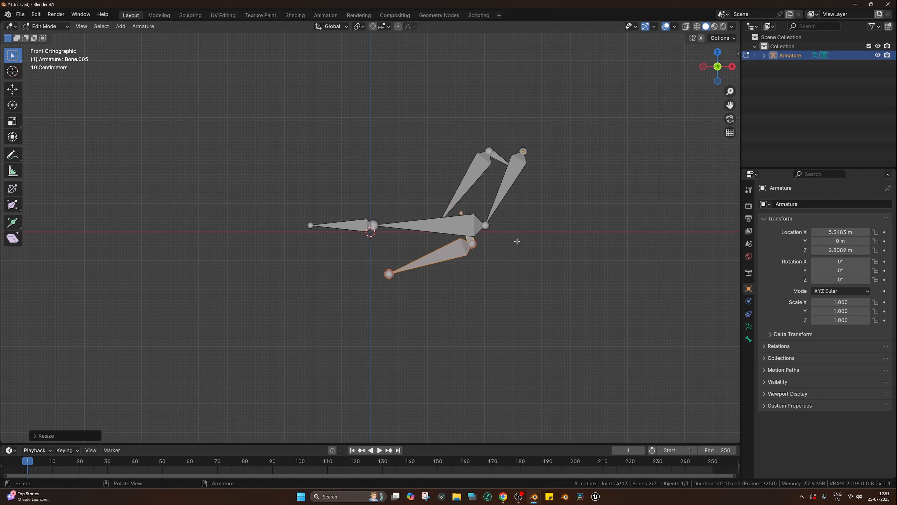
pyautogui.press('r')
pyautogui.press('y')
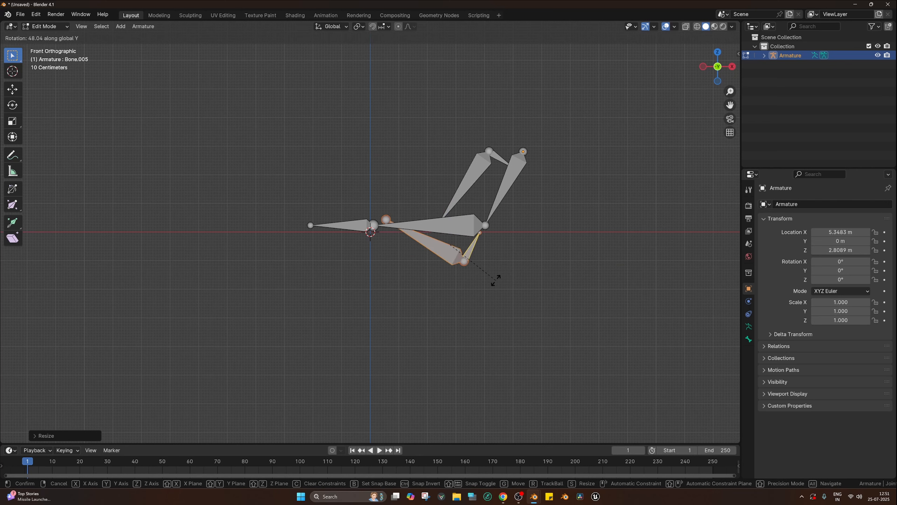
pyautogui.press('g')
pyautogui.click(447, 249)
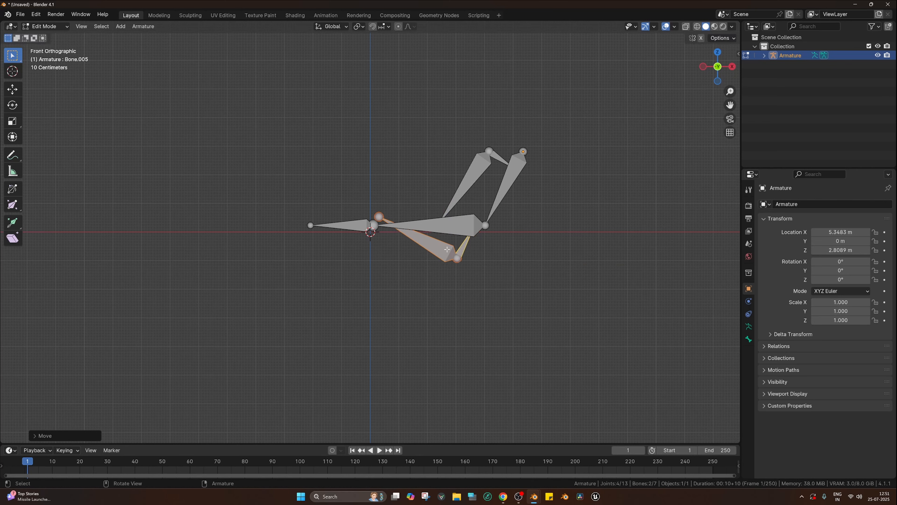
# Step: Raise the mirrored link's free joint about 0.8 m along Z and extrude a bone about 1 m straight up from it
pyautogui.click(381, 217)
pyautogui.press('g')
pyautogui.press('z')
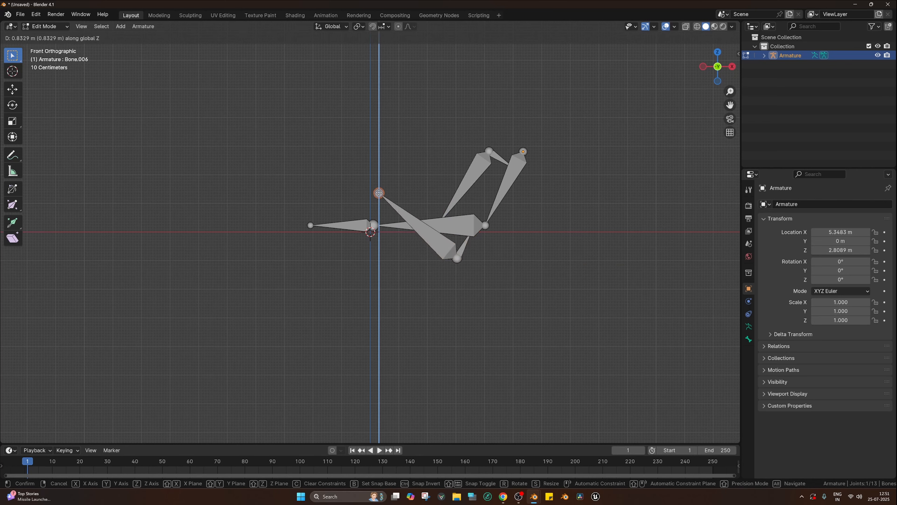
pyautogui.click(381, 193)
pyautogui.press('e')
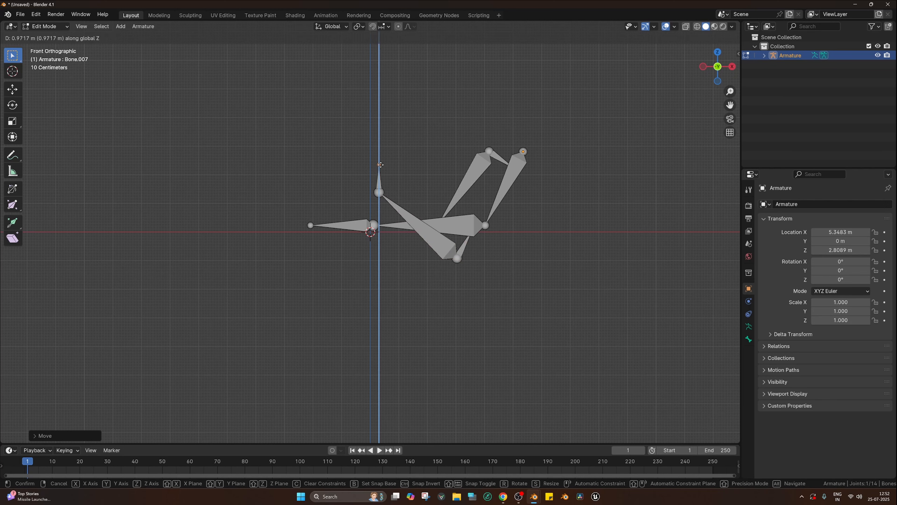
pyautogui.click(380, 166)
# Step: Clear the parent of the vertical bone at the mirrored link's free joint and test that it moves independently
pyautogui.click(379, 179)
pyautogui.press('g')
pyautogui.rightClick(401, 158)
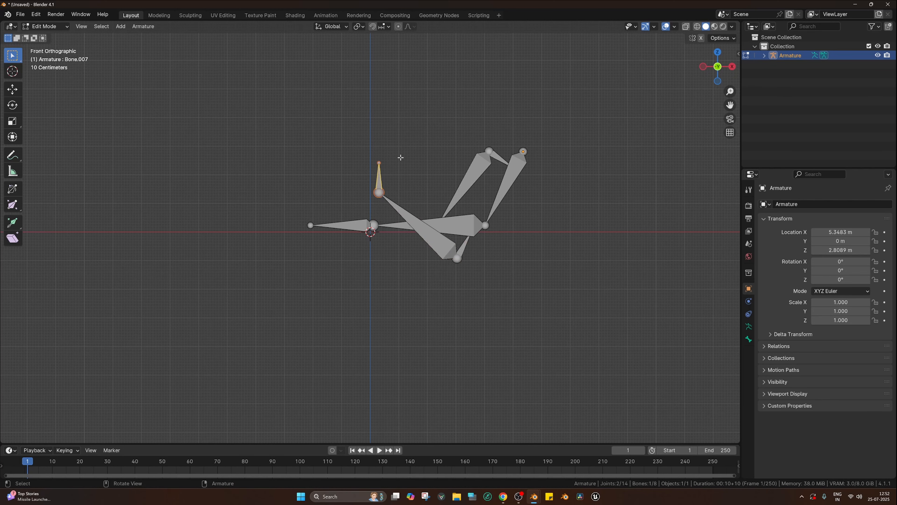
pyautogui.hotkey('alt', 'p')
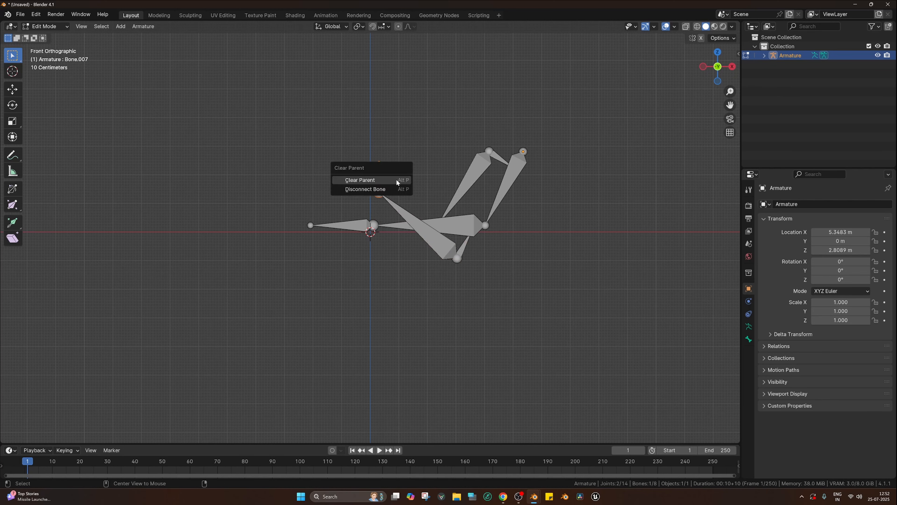
pyautogui.click(394, 180)
pyautogui.press('g')
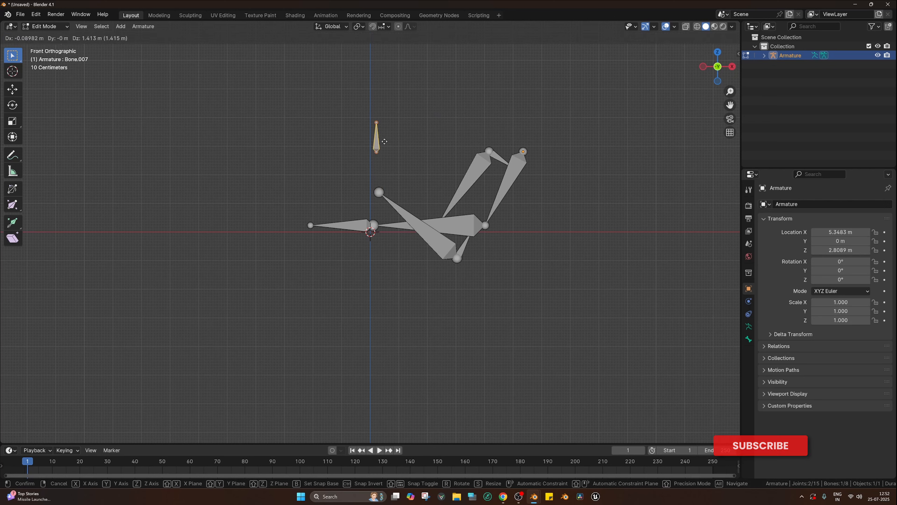
pyautogui.rightClick(370, 174)
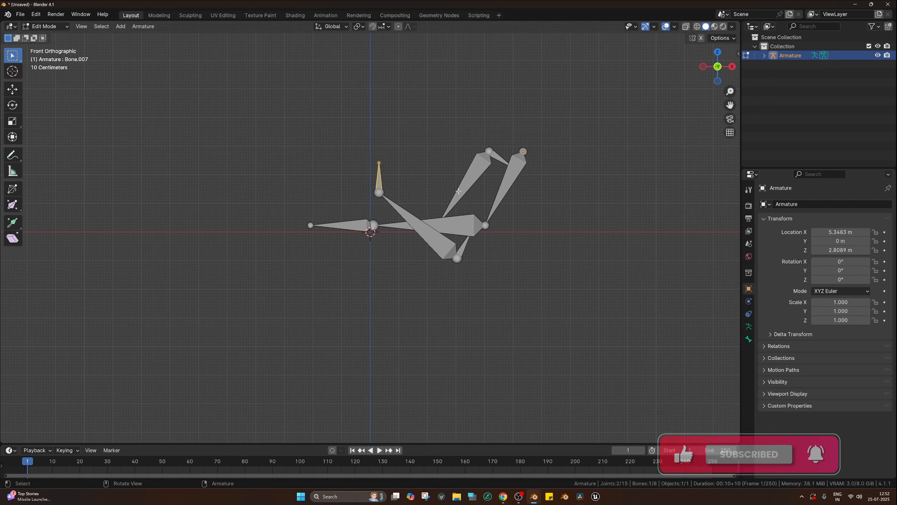
# Step: Turn on X-ray display and extrude a bone about 1.3 m straight up from the original link's lower joint
pyautogui.hotkey('alt', 'z')
pyautogui.scroll(2, 447, 226)
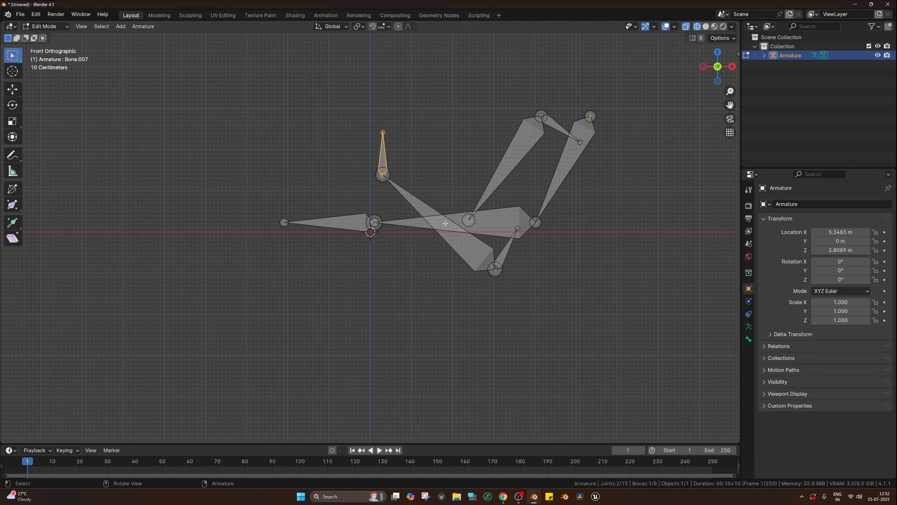
pyautogui.press('e')
pyautogui.press('z')
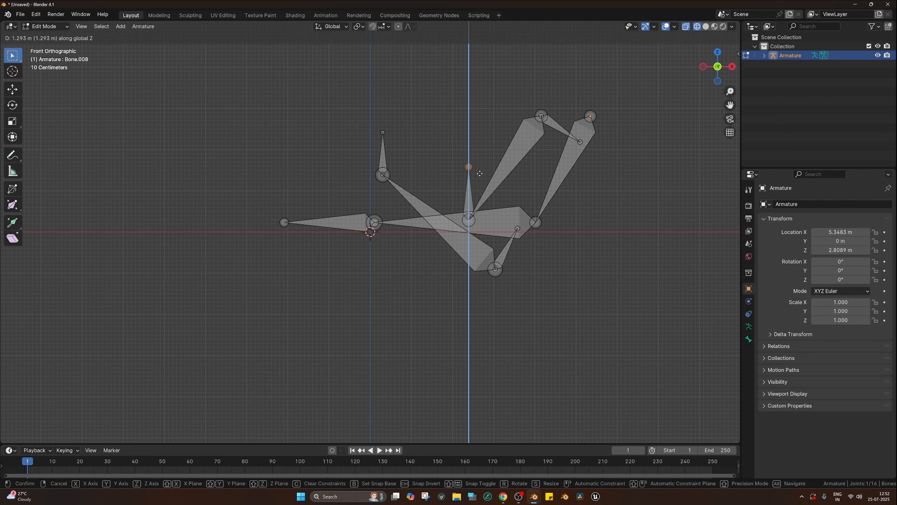
pyautogui.click(470, 195)
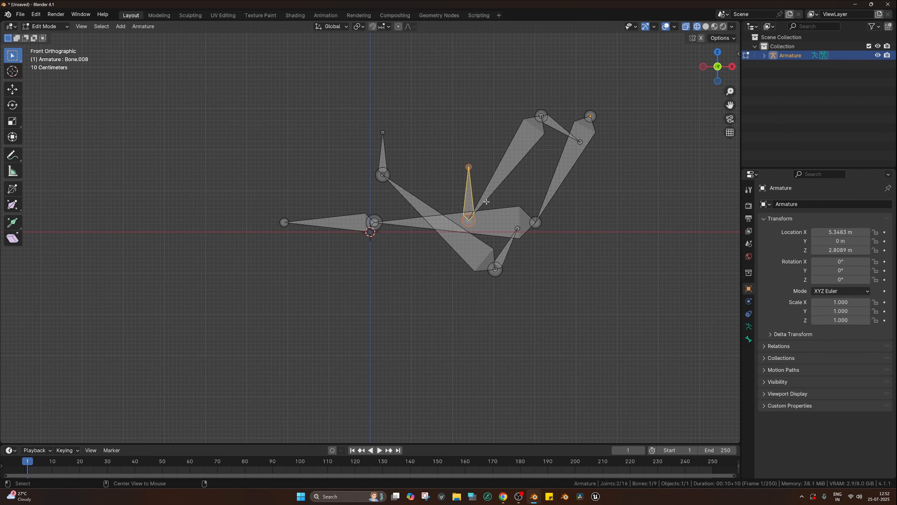
# Step: Clear the parent of the vertical bone at the original link's lower joint and test that it moves independently
pyautogui.hotkey('alt', 'p')
pyautogui.click(487, 202)
pyautogui.press('g')
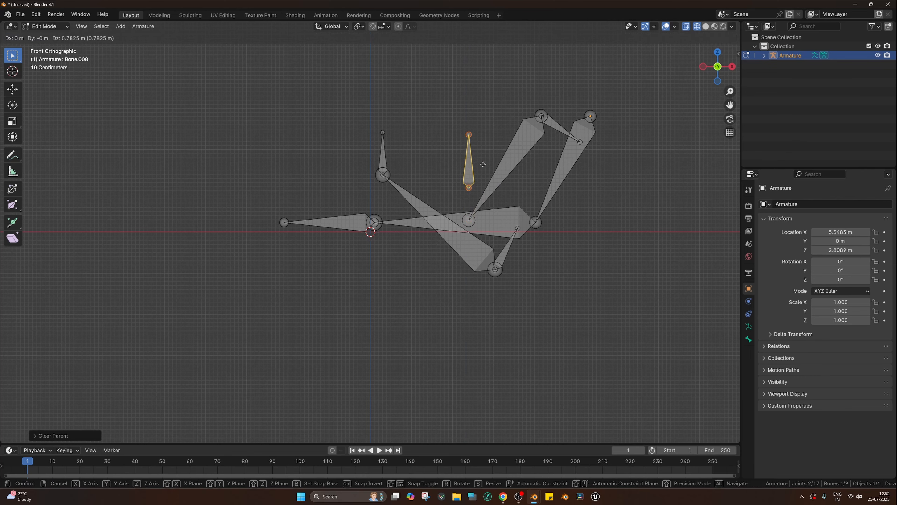
pyautogui.press('Escape')
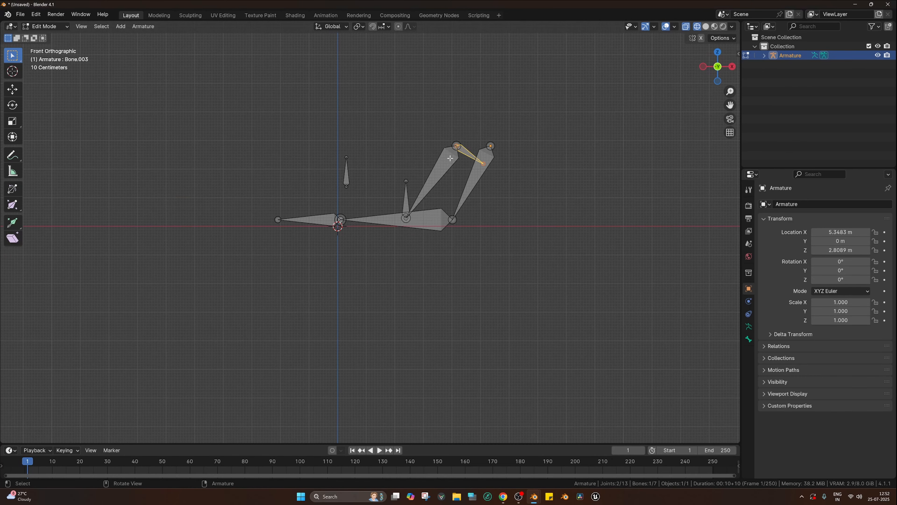
# Step: Delete the original short lever and the long link bone beside the slanted upper arm
pyautogui.keyDown('shift'); pyautogui.click(450, 158); pyautogui.keyUp('shift')
pyautogui.press('Delete')
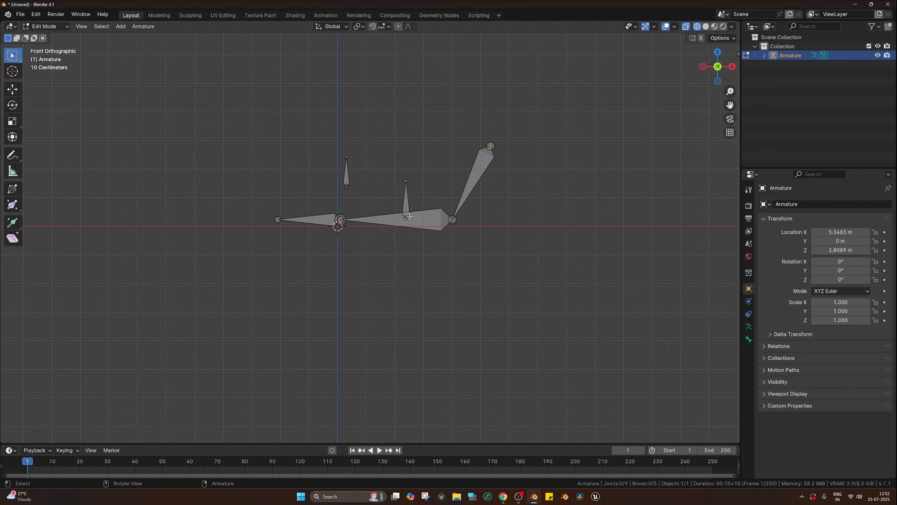
pyautogui.scroll(1, 356, 182)
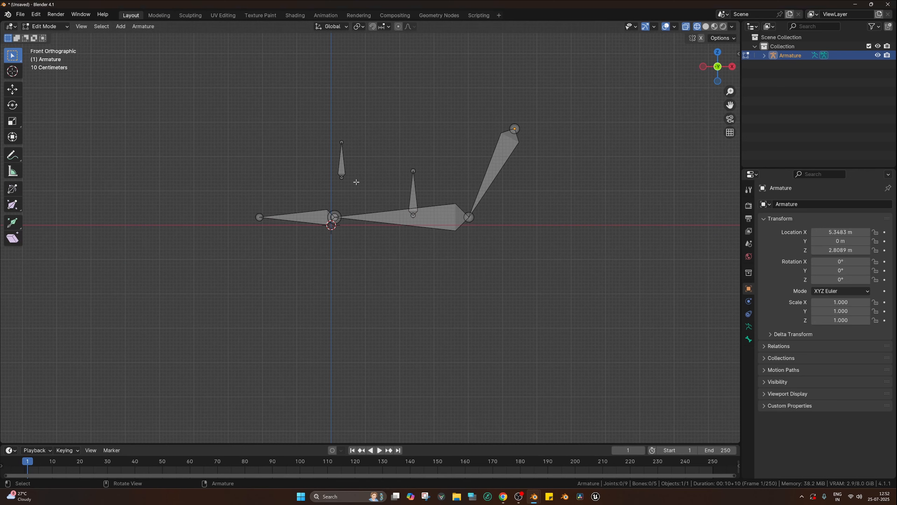
# Step: Duplicate the vertical bone above the horizontal arm, then rotate and place the copy as a slanted lever near the upper arm's top
pyautogui.click(315, 221)
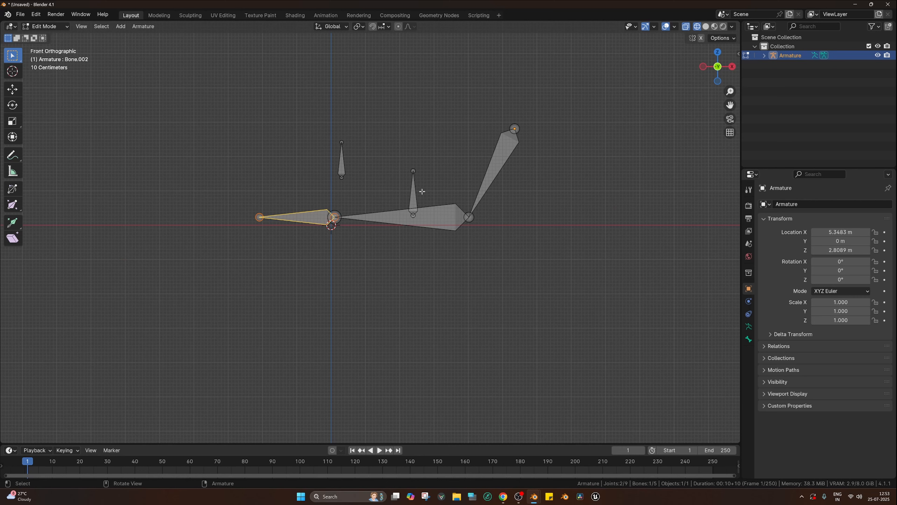
pyautogui.click(412, 196)
pyautogui.hotkey('shift', 'd')
pyautogui.click(498, 119)
pyautogui.press('r')
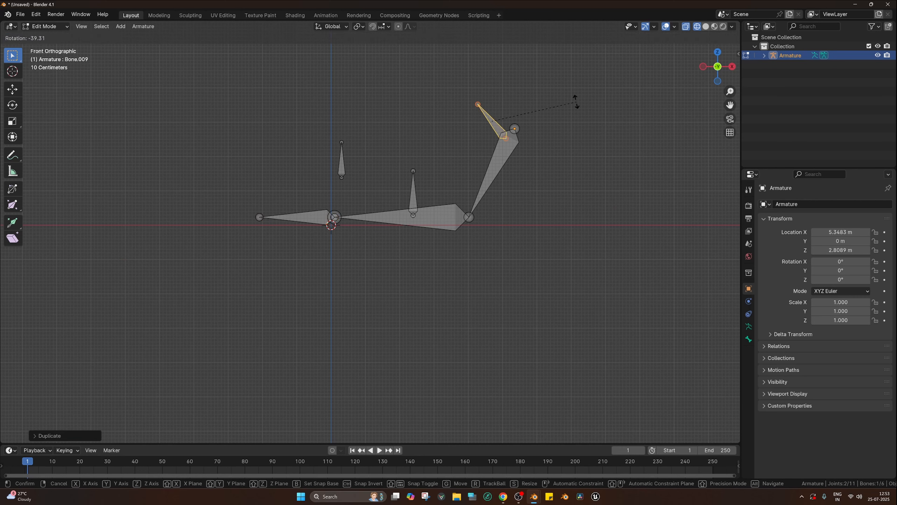
pyautogui.click(573, 95)
pyautogui.press('g')
pyautogui.press('z')
pyautogui.click(571, 108)
pyautogui.press('r')
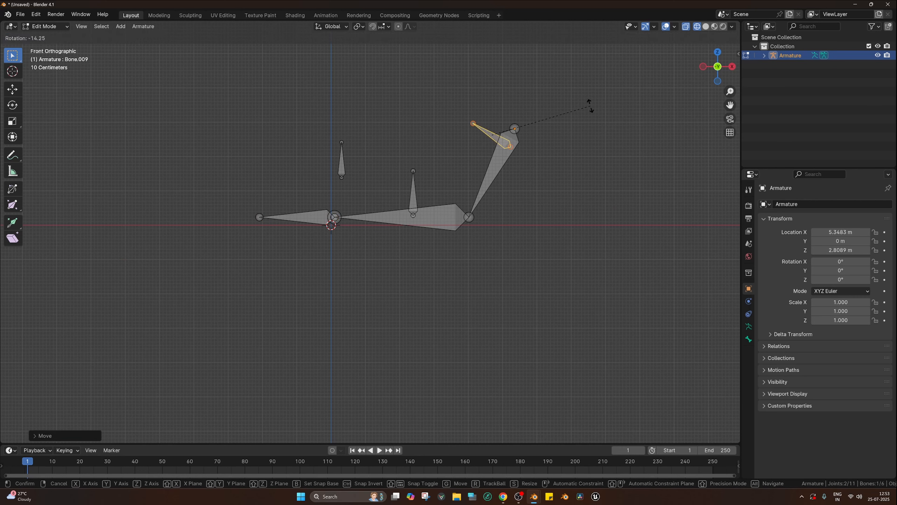
pyautogui.click(581, 110)
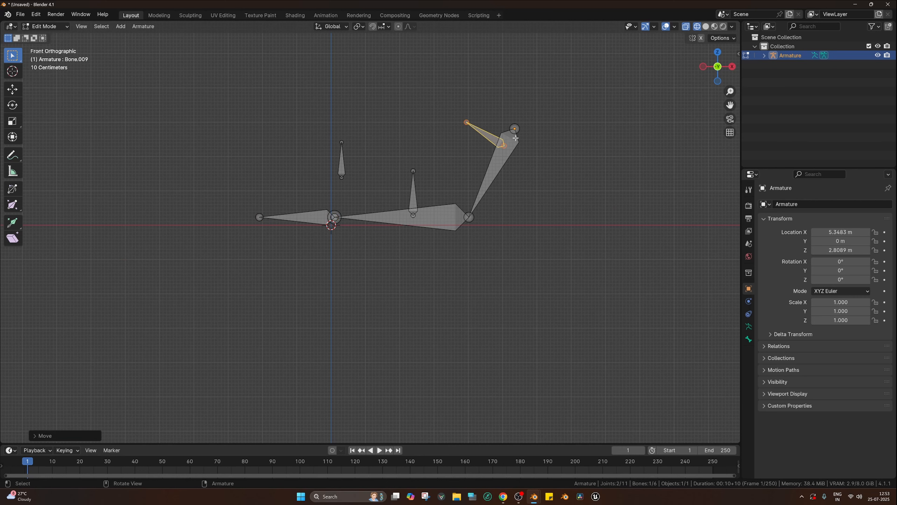
# Step: Extrude a link bone from the new lever's outer joint down to the base of the vertical bone on the horizontal arm
pyautogui.click(466, 122)
pyautogui.press('e')
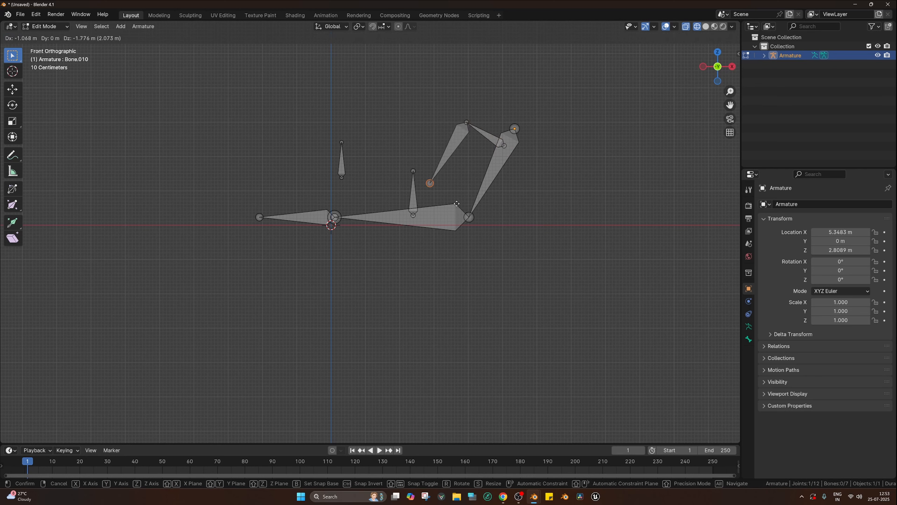
pyautogui.click(442, 231)
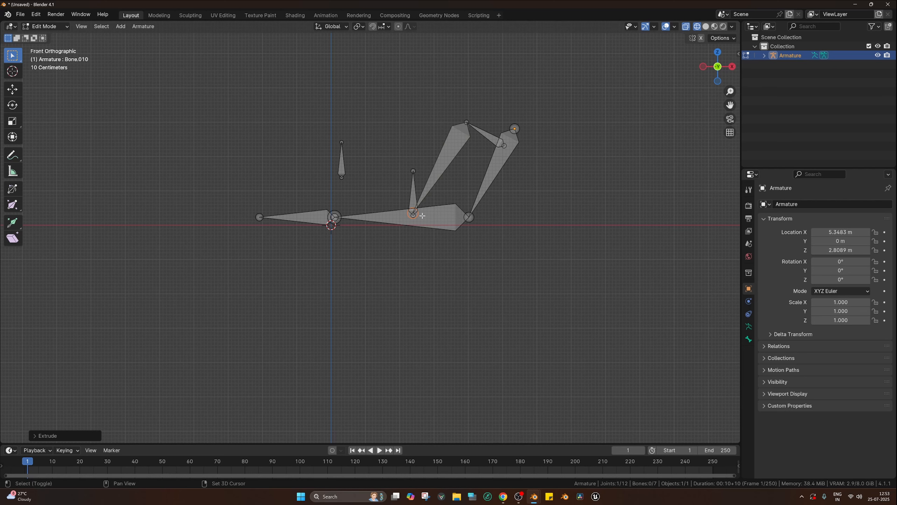
pyautogui.rightClick(496, 232)
# Step: Duplicate the new lever and link over the horizontal arm bone and mirror the copies with a Z scale of -1
pyautogui.click(484, 133)
pyautogui.keyDown('shift'); pyautogui.click(460, 144); pyautogui.keyUp('shift')
pyautogui.hotkey('shift', 'd')
pyautogui.press('r')
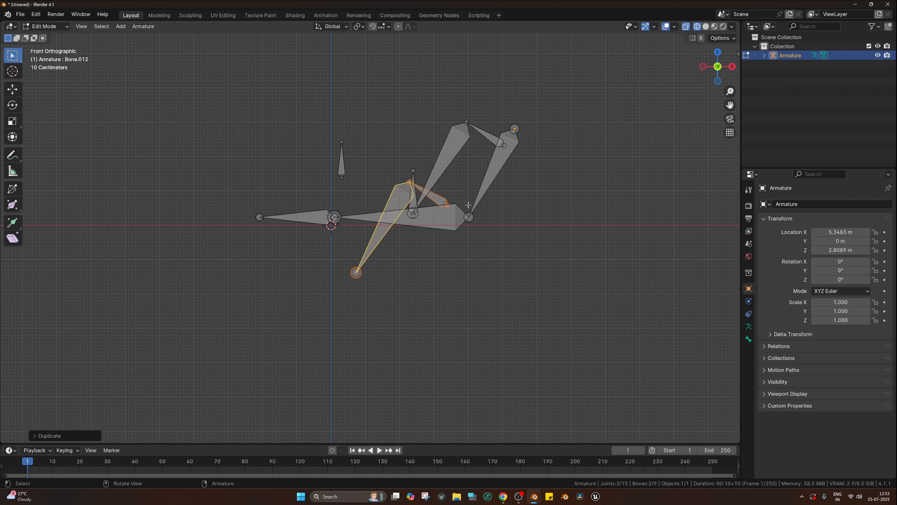
pyautogui.press('x')
pyautogui.write('sz')
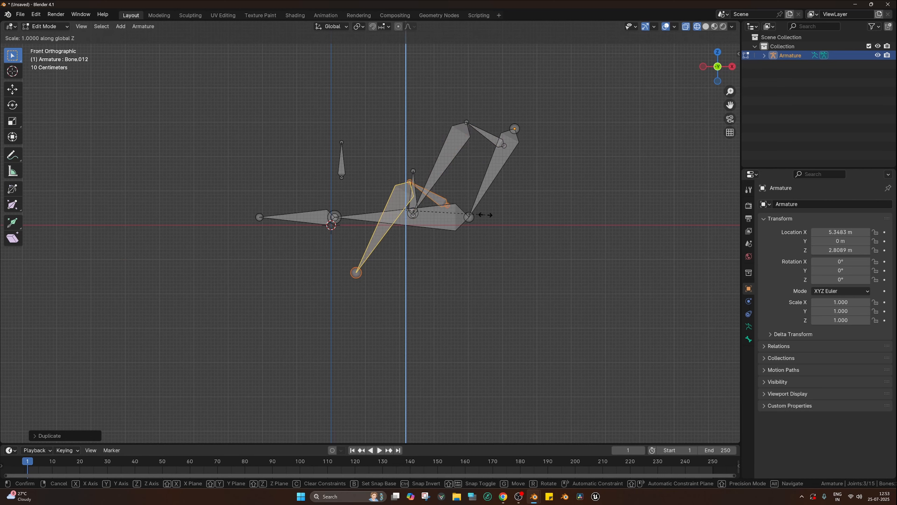
pyautogui.write('-1')
pyautogui.press('Return')
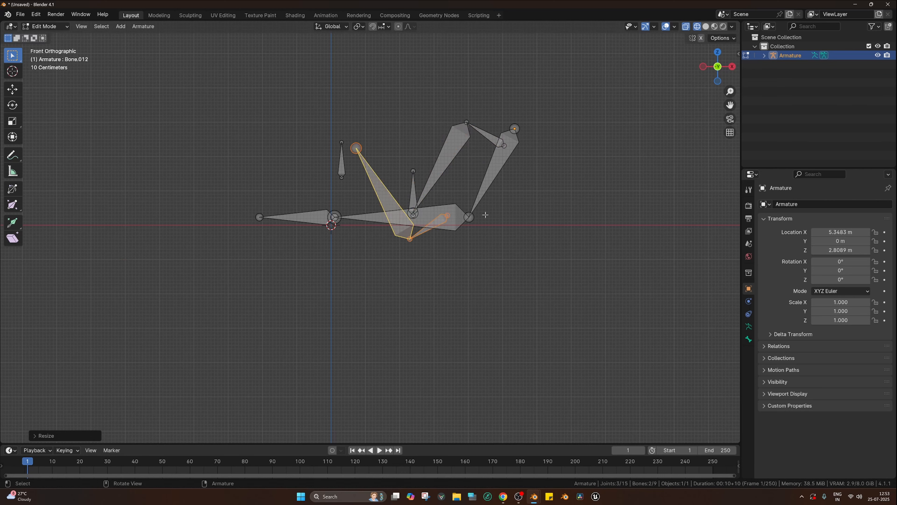
# Step: Rotate and position the mirrored linkage so its lever meets the horizontal arm bone near the elbow
pyautogui.press('r')
pyautogui.click(491, 179)
pyautogui.press('g')
pyautogui.click(495, 202)
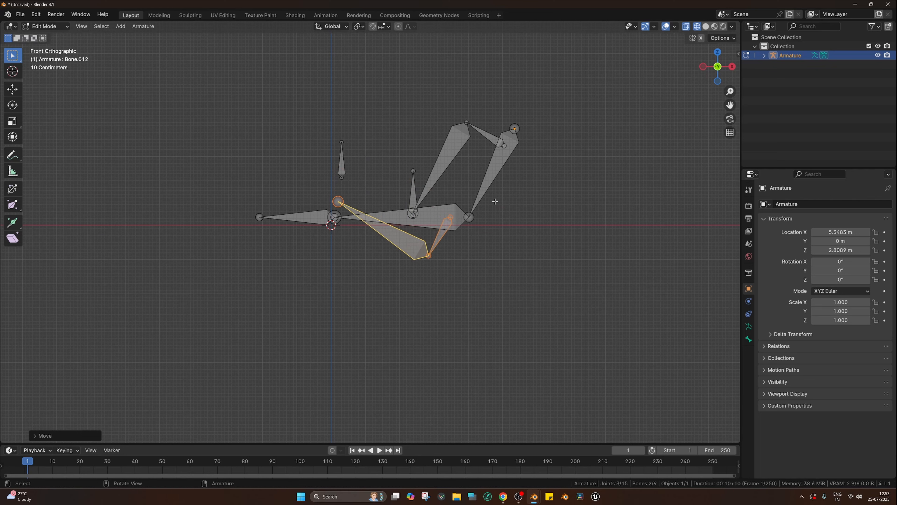
# Step: Move the mirrored link's free joint onto the base of the detached vertical bone above the horizontal arm's inner end
pyautogui.click(342, 179)
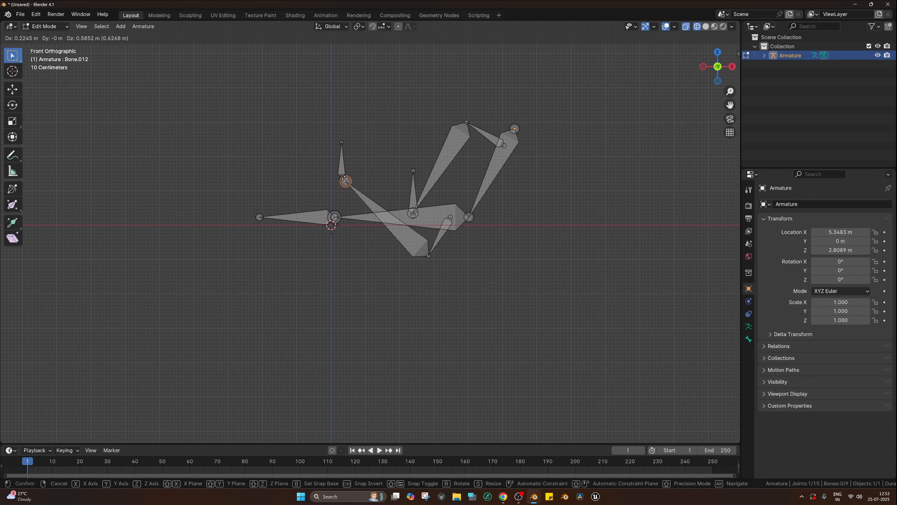
pyautogui.moveTo(350, 167); pyautogui.dragTo(329, 187)
pyautogui.press('g')
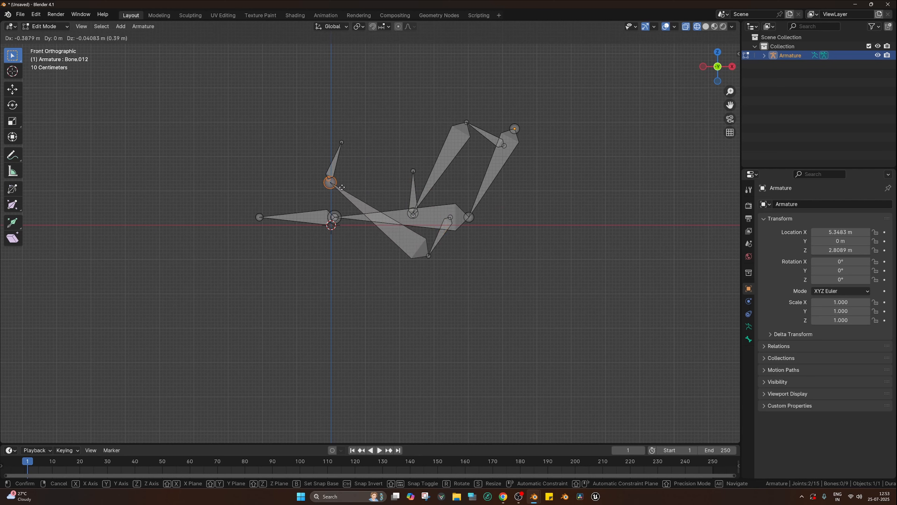
pyautogui.rightClick(339, 178)
# Step: Shift the detached vertical bone and the link's free joint over the short end bone, then realign the joint with the vertical bone's base
pyautogui.moveTo(353, 123); pyautogui.dragTo(326, 197)
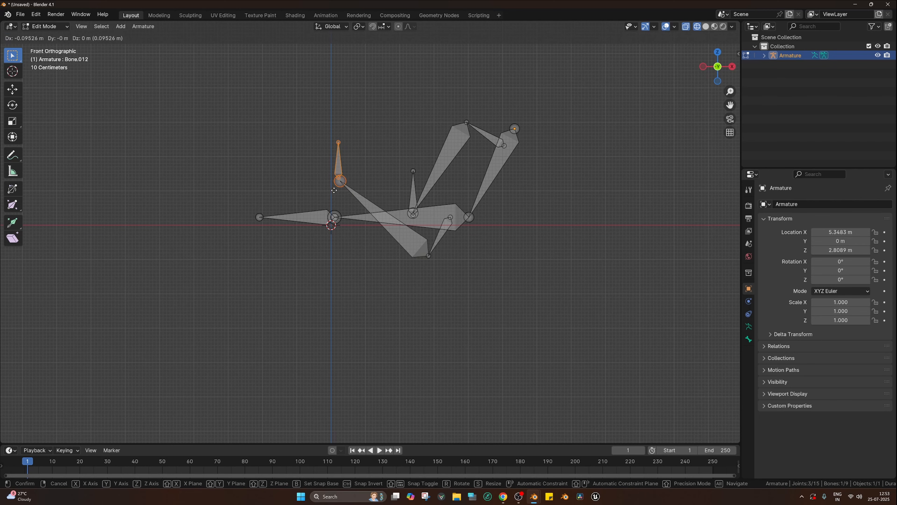
pyautogui.press('g')
pyautogui.click(325, 183)
pyautogui.click(311, 183)
pyautogui.press('g')
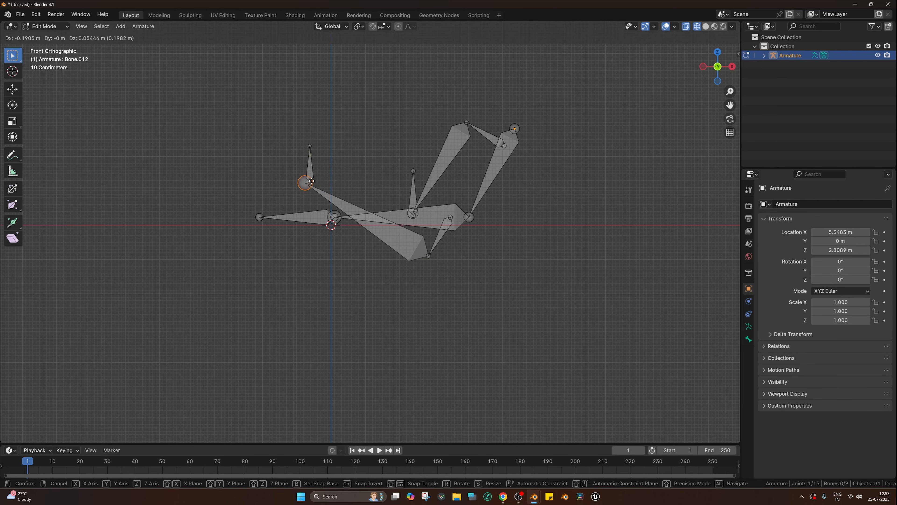
pyautogui.click(315, 179)
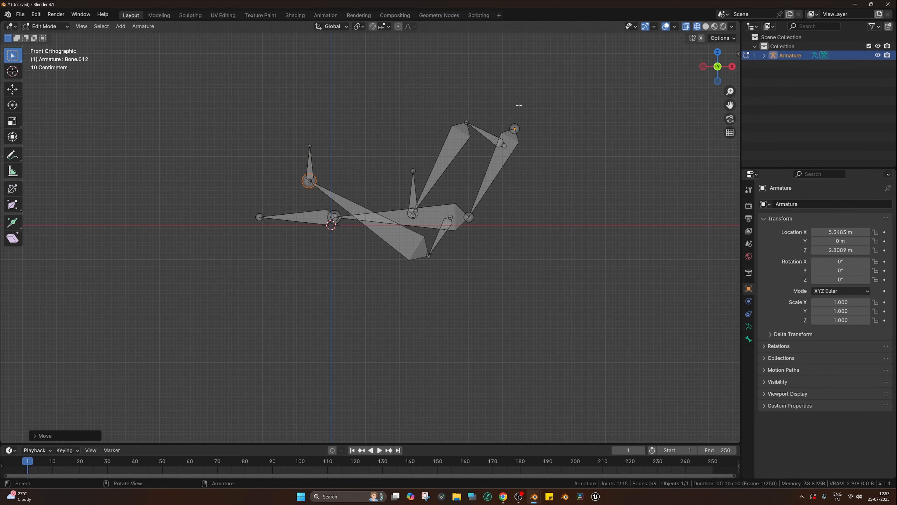
# Step: Test-move the two detached vertical bones, the upper arm bone and the lower lever to check what each one carries
pyautogui.keyDown('shift'); pyautogui.moveTo(490, 135); pyautogui.dragTo(501, 155, button='middle'); pyautogui.keyUp('shift')
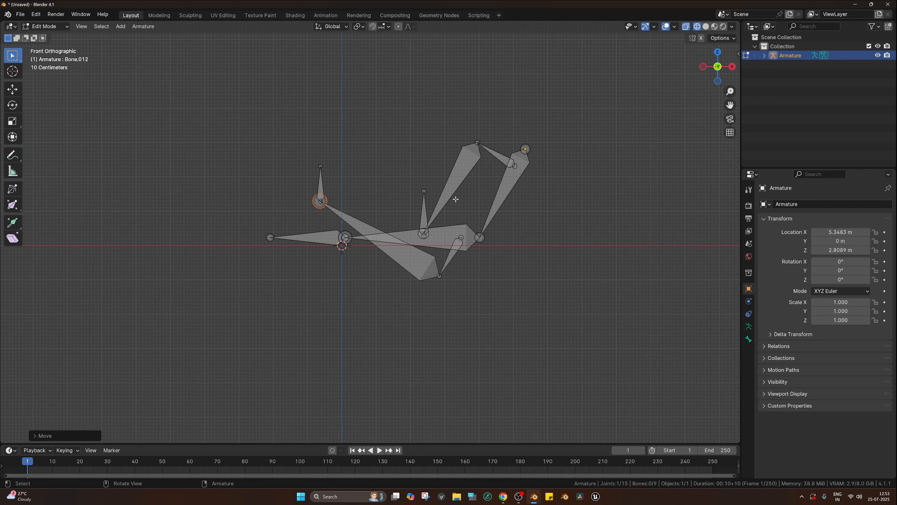
pyautogui.click(431, 215)
pyautogui.press('g')
pyautogui.rightClick(431, 127)
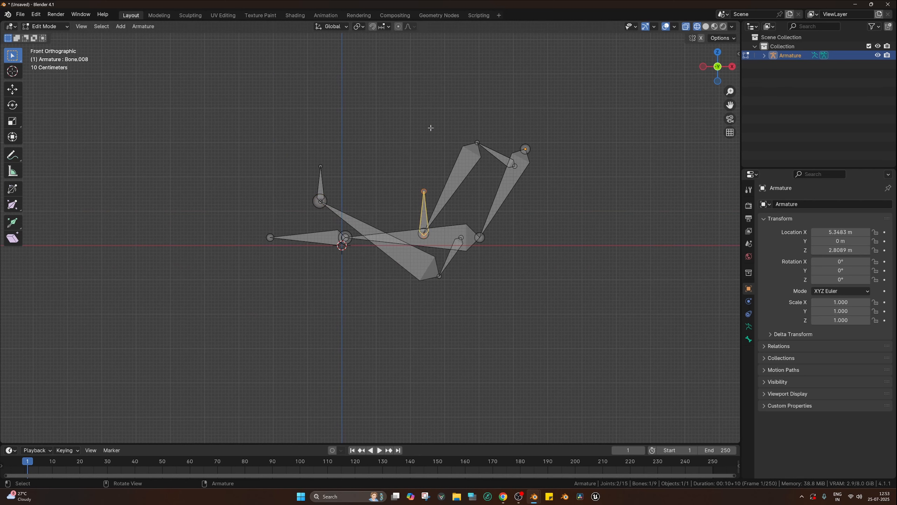
pyautogui.click(319, 183)
pyautogui.click(504, 155)
pyautogui.press('g')
pyautogui.rightClick(489, 187)
pyautogui.click(452, 257)
pyautogui.press('g')
pyautogui.rightClick(472, 254)
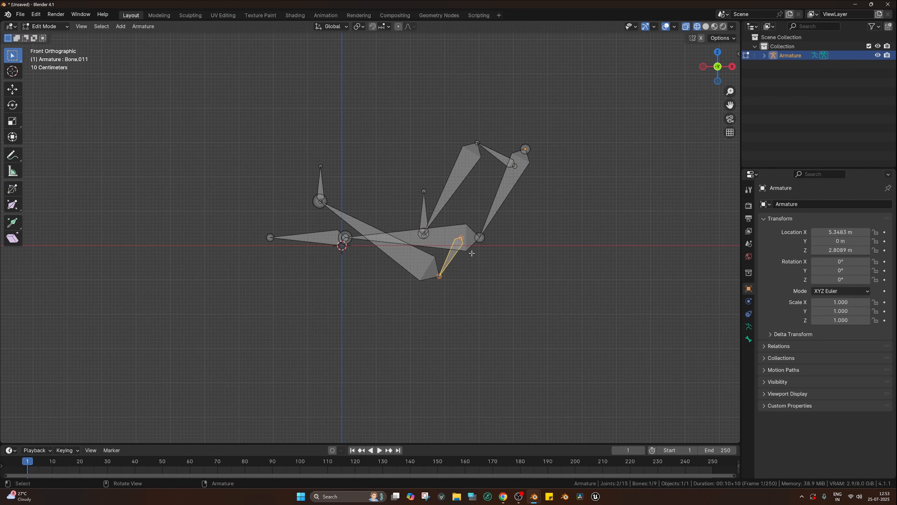
# Step: Test-move the short end bone and the horizontal arm bone to check whether the vertical target bones follow them
pyautogui.click(330, 238)
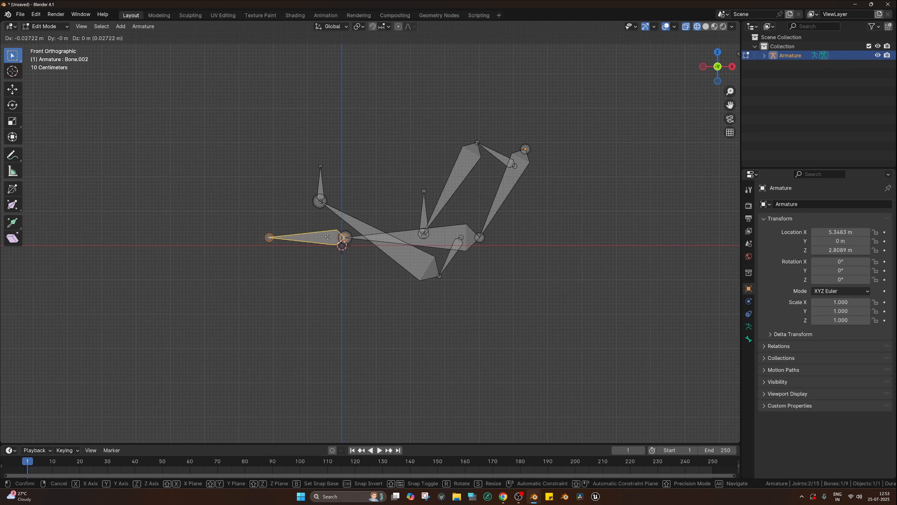
pyautogui.click(430, 243)
pyautogui.press('g')
pyautogui.rightClick(441, 262)
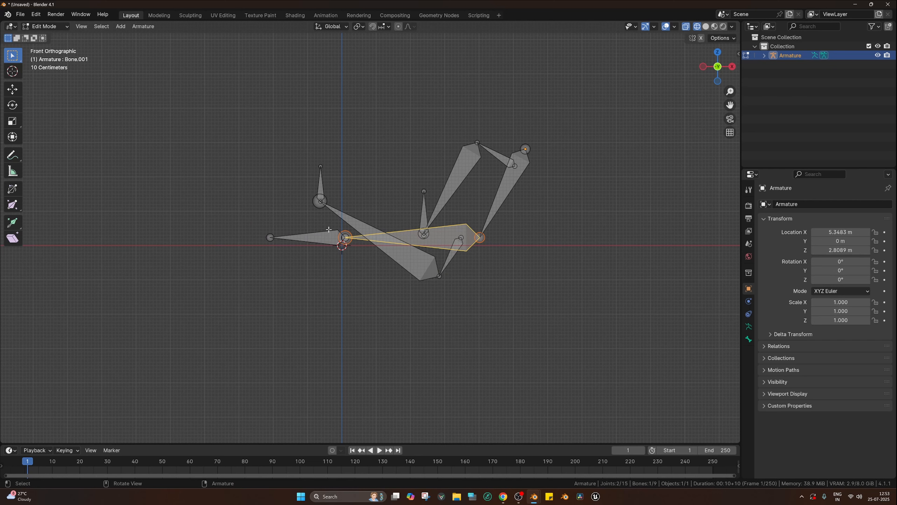
pyautogui.click(325, 238)
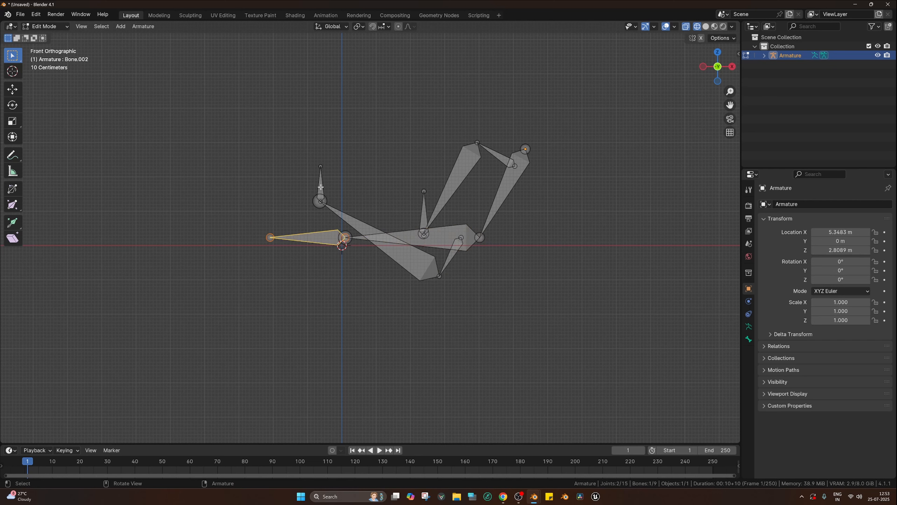
pyautogui.press('g')
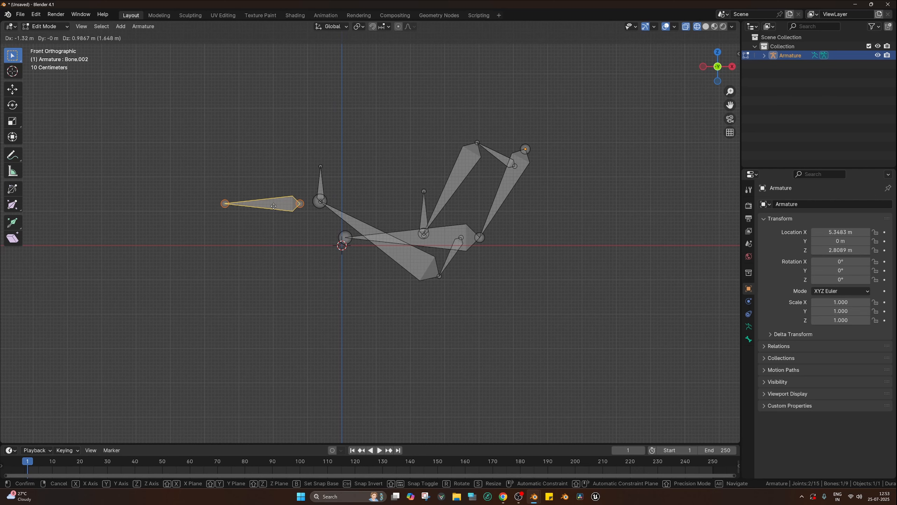
pyautogui.rightClick(273, 206)
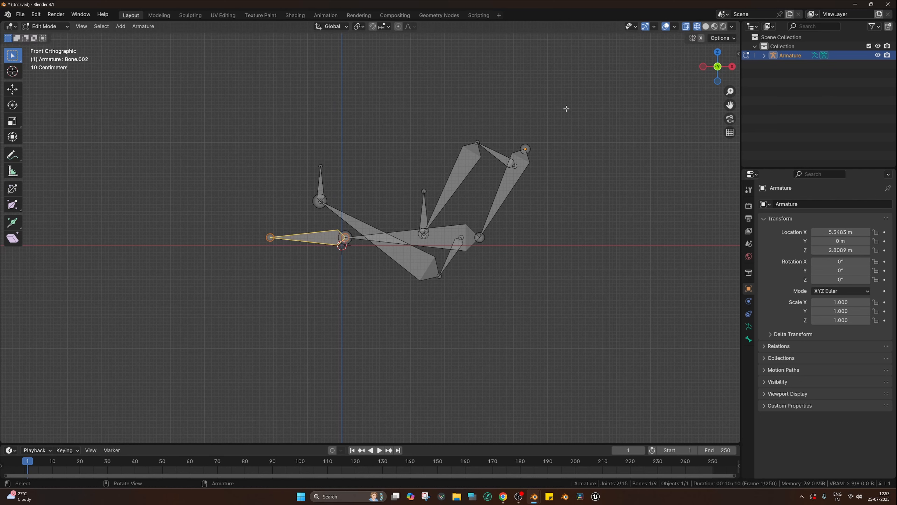
# Step: Parent the detached vertical bone above the short end bone to that end bone with Keep Offset
pyautogui.click(322, 190)
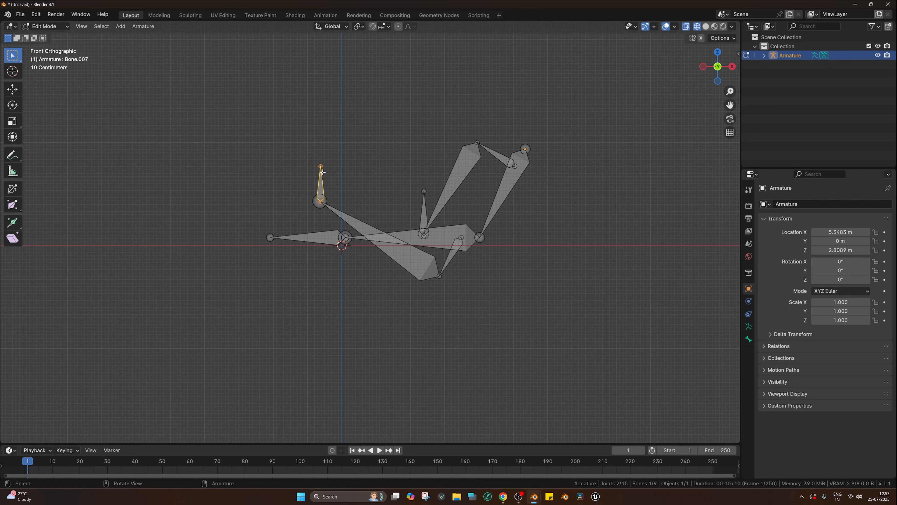
pyautogui.keyDown('shift'); pyautogui.click(319, 236); pyautogui.keyUp('shift')
pyautogui.hotkey('ctrl', 'p')
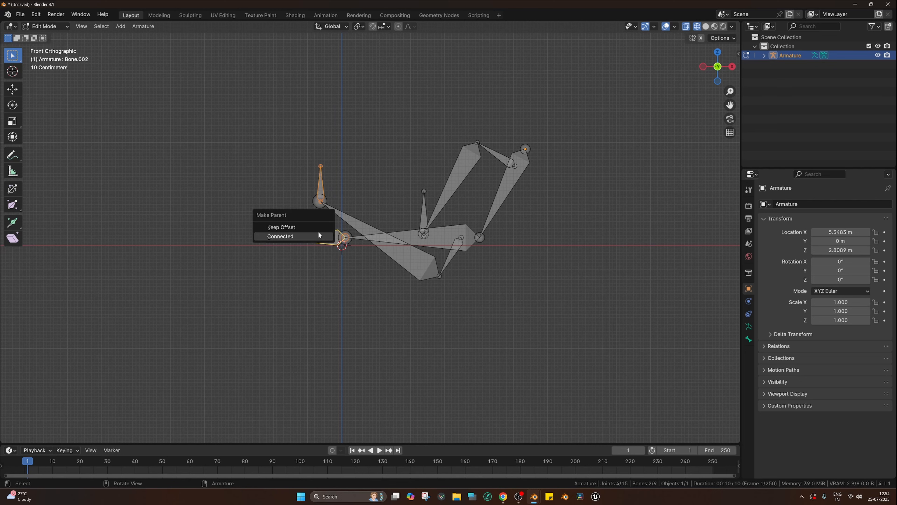
pyautogui.click(312, 226)
# Step: Test-move the short end bone and its vertical target bone to check the new parent relationship
pyautogui.click(328, 241)
pyautogui.press('g')
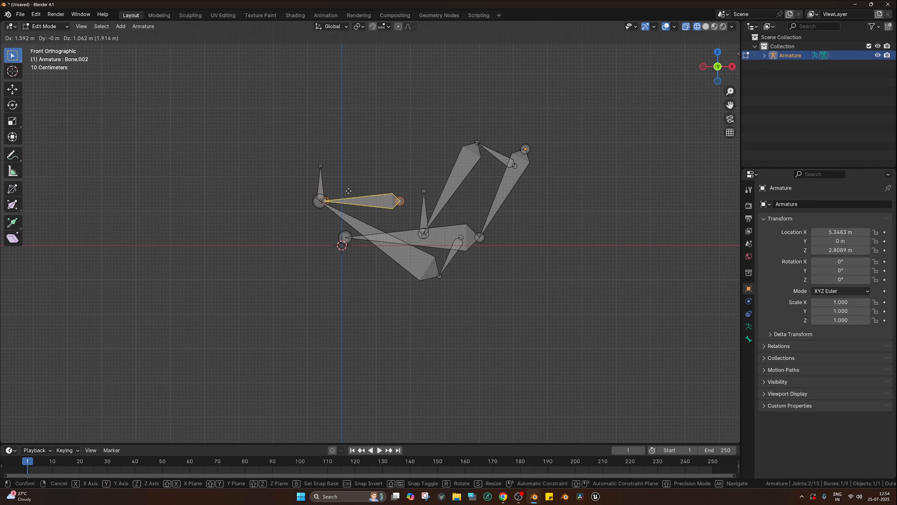
pyautogui.rightClick(329, 210)
pyautogui.click(321, 183)
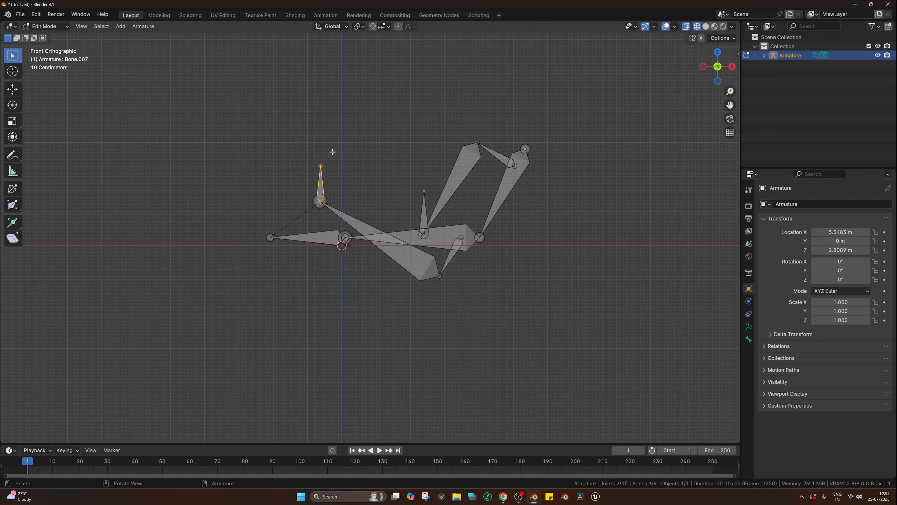
pyautogui.press('g')
pyautogui.rightClick(346, 177)
pyautogui.click(327, 241)
pyautogui.press('g')
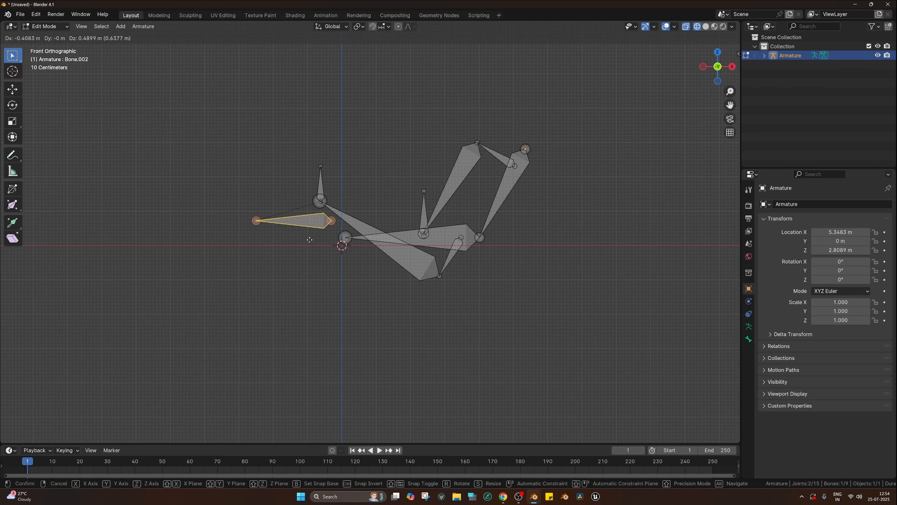
pyautogui.rightClick(309, 240)
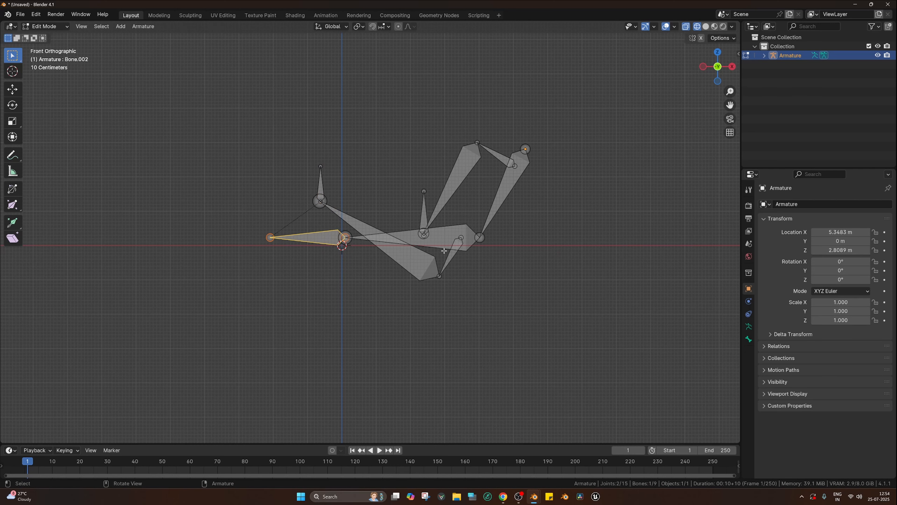
# Step: Parent the vertical target bone at the middle of the horizontal arm bone to that arm bone with Keep Offset
pyautogui.click(425, 220)
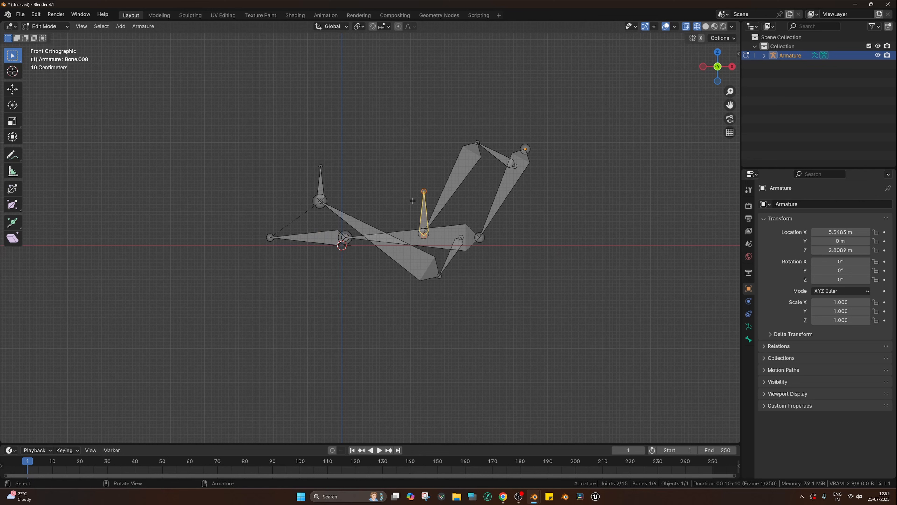
pyautogui.keyDown('shift'); pyautogui.click(441, 237); pyautogui.keyUp('shift')
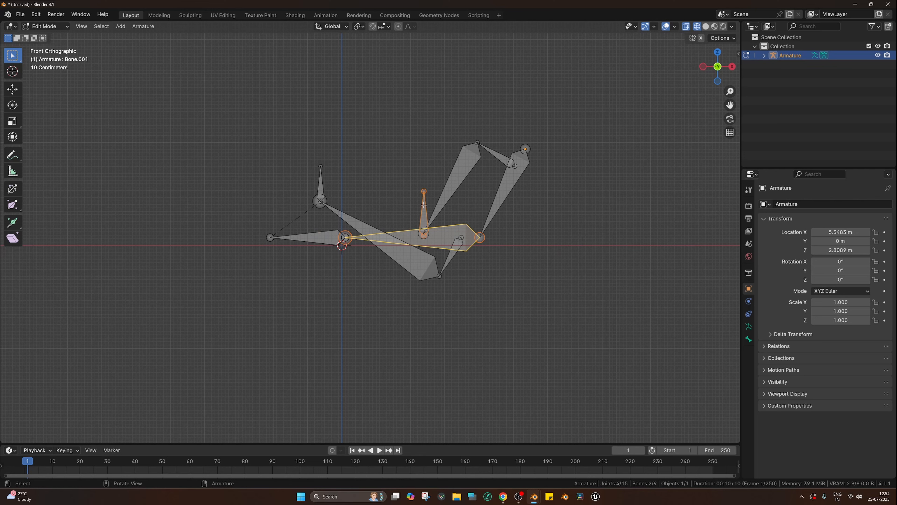
pyautogui.hotkey('ctrl', 'p')
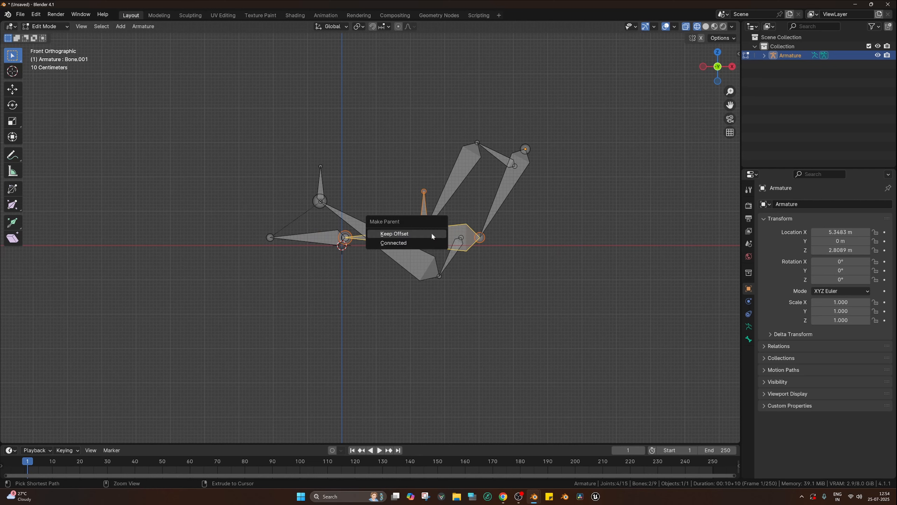
pyautogui.click(431, 233)
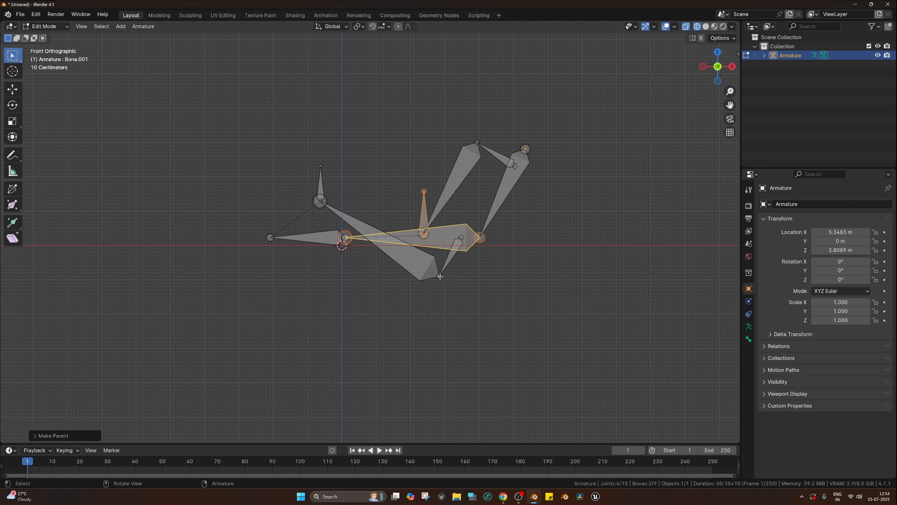
# Step: Move the upper lever's base further down the upper arm bone and lower its joint with the link to match
pyautogui.click(515, 175)
pyautogui.keyDown('shift'); pyautogui.click(508, 164); pyautogui.keyUp('shift')
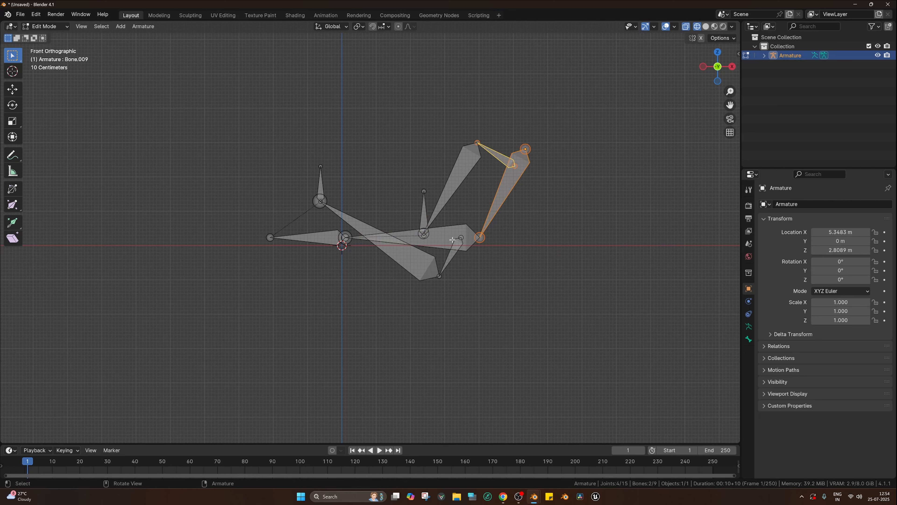
pyautogui.click(514, 165)
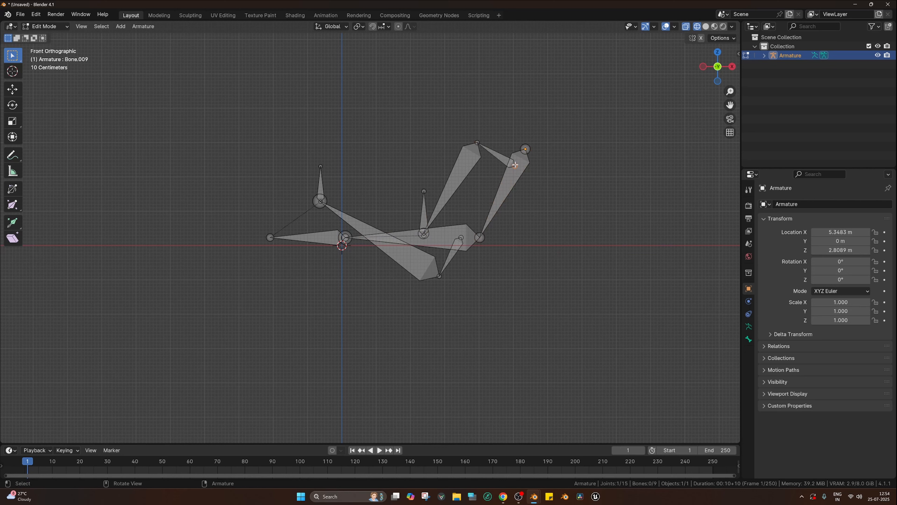
pyautogui.press('g')
pyautogui.click(504, 194)
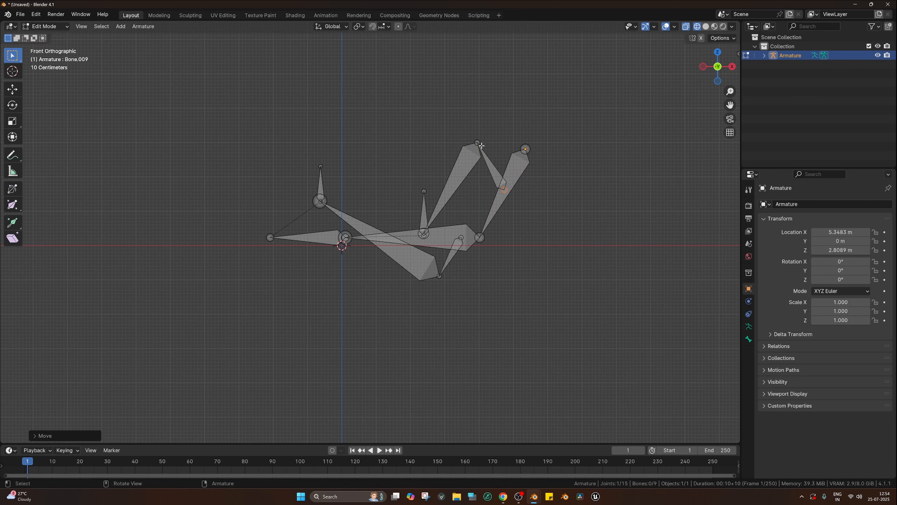
pyautogui.click(478, 144)
pyautogui.press('g')
pyautogui.click(471, 164)
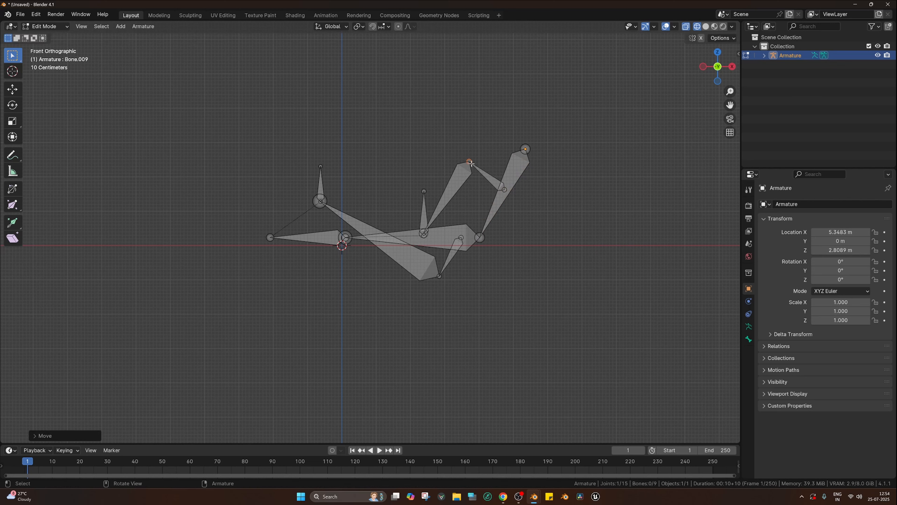
# Step: Parent the upper lever to the upper arm bone with Keep Offset
pyautogui.click(496, 180)
pyautogui.keyDown('shift'); pyautogui.click(498, 202); pyautogui.keyUp('shift')
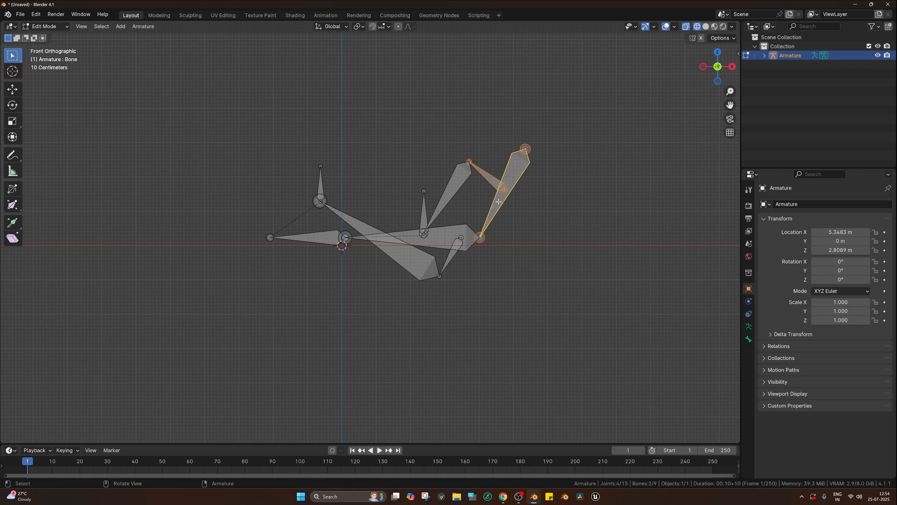
pyautogui.hotkey('ctrl', 'p')
pyautogui.click(498, 201)
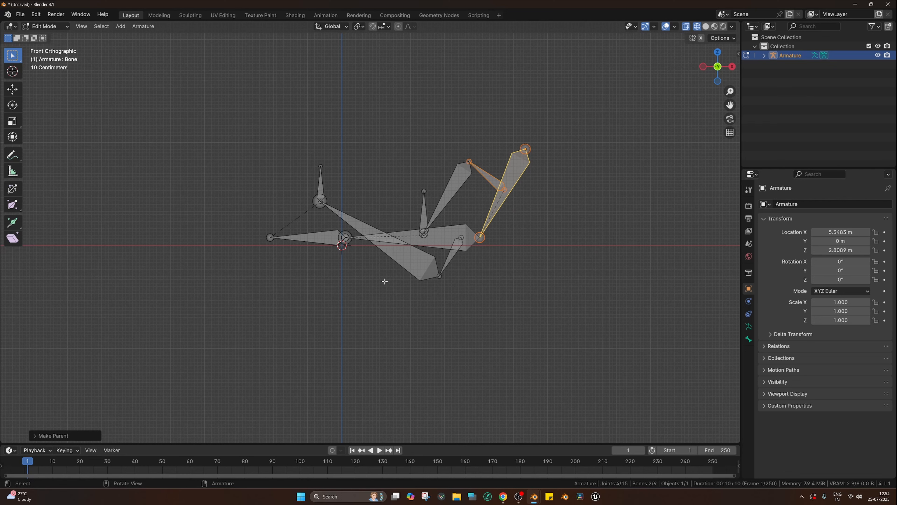
# Step: Switch the armature to Pose Mode and add IK to the horizontal arm bone, with the short end bone as its target
pyautogui.hotkey('ctrl', 'Tab')
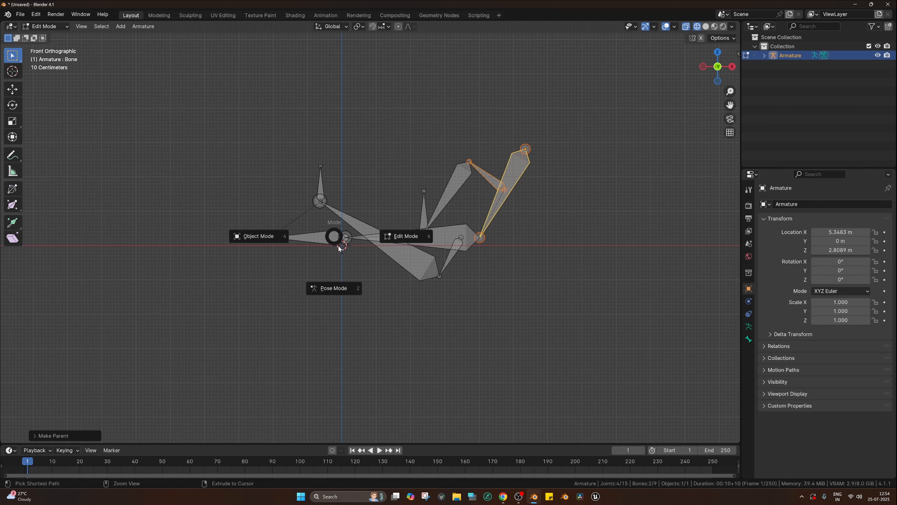
pyautogui.click(332, 285)
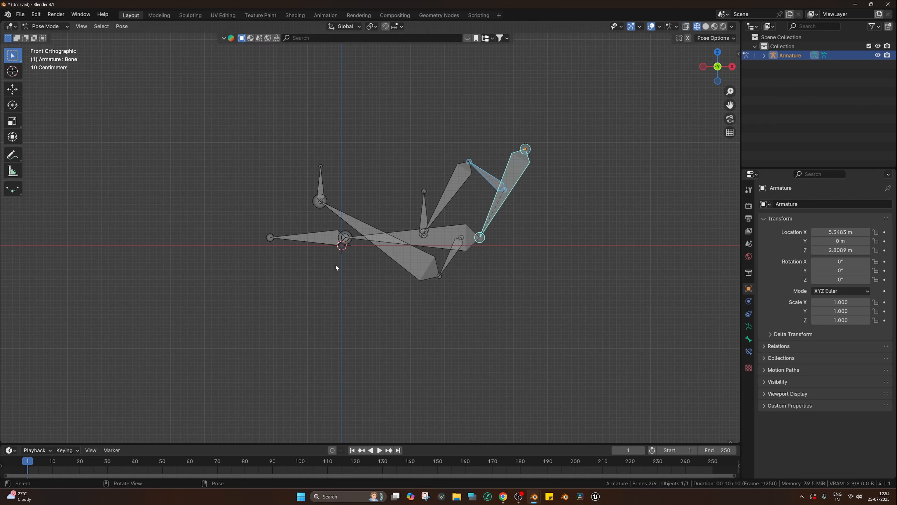
pyautogui.click(37, 28)
pyautogui.click(37, 28)
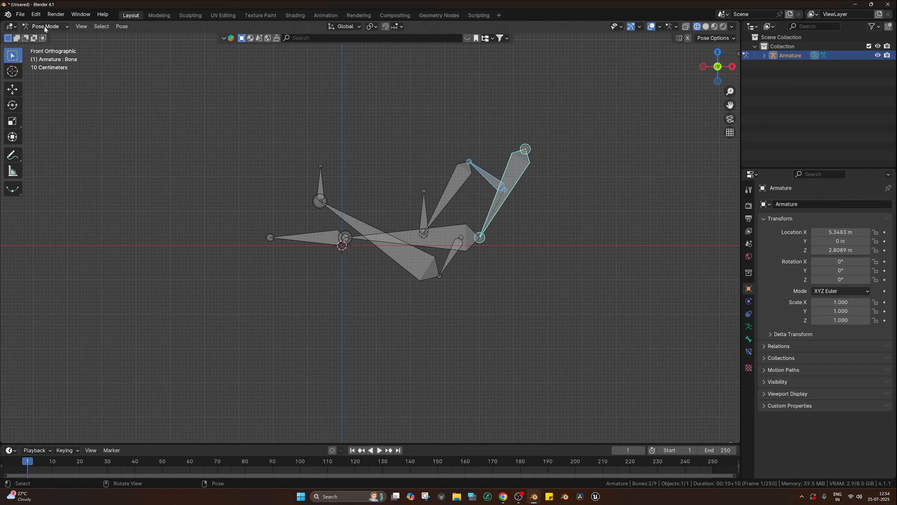
pyautogui.click(307, 235)
pyautogui.keyDown('shift'); pyautogui.click(411, 236); pyautogui.keyUp('shift')
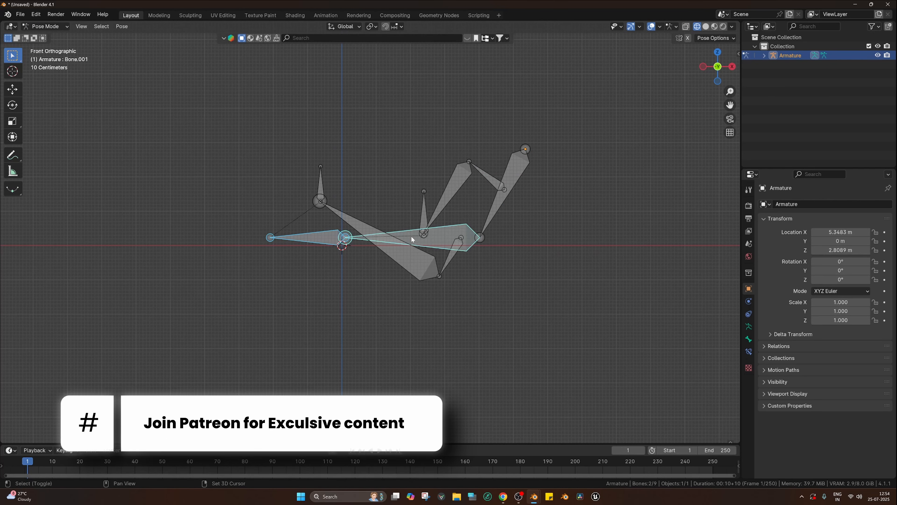
pyautogui.hotkey('ctrl', 'p')
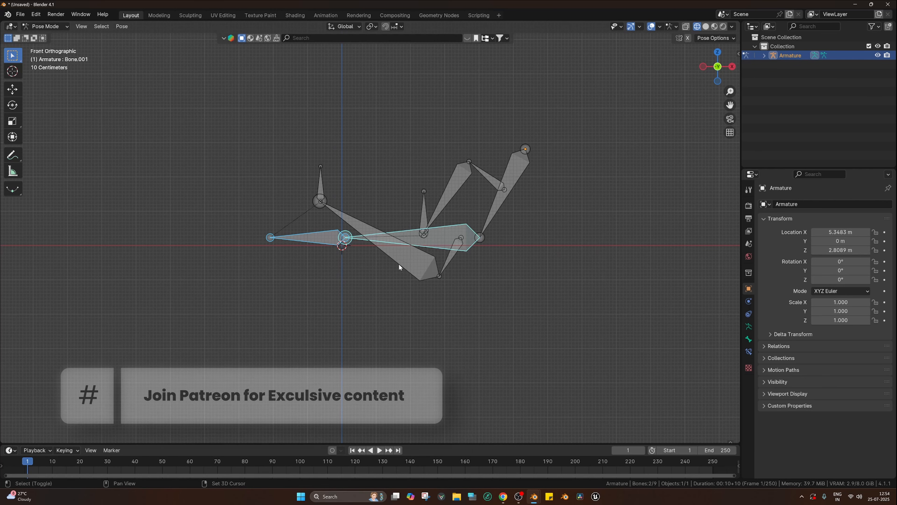
pyautogui.hotkey('shift', 'i')
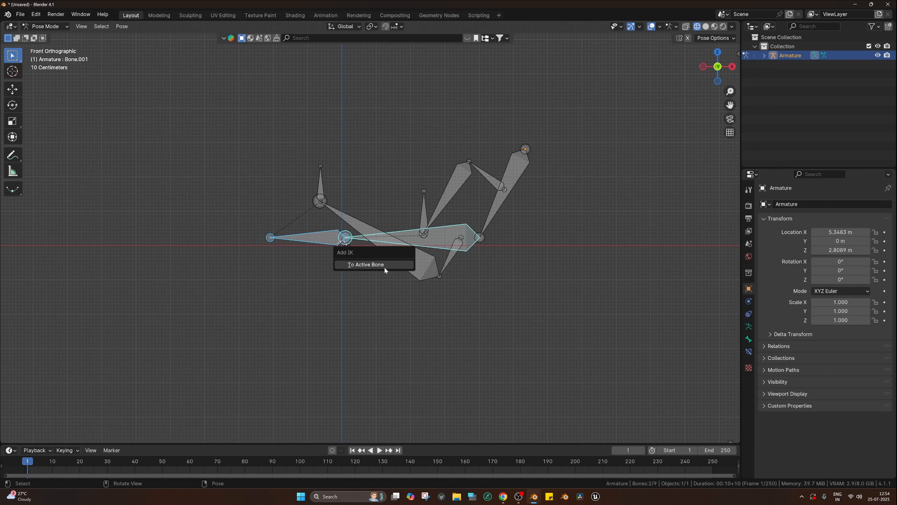
pyautogui.click(384, 268)
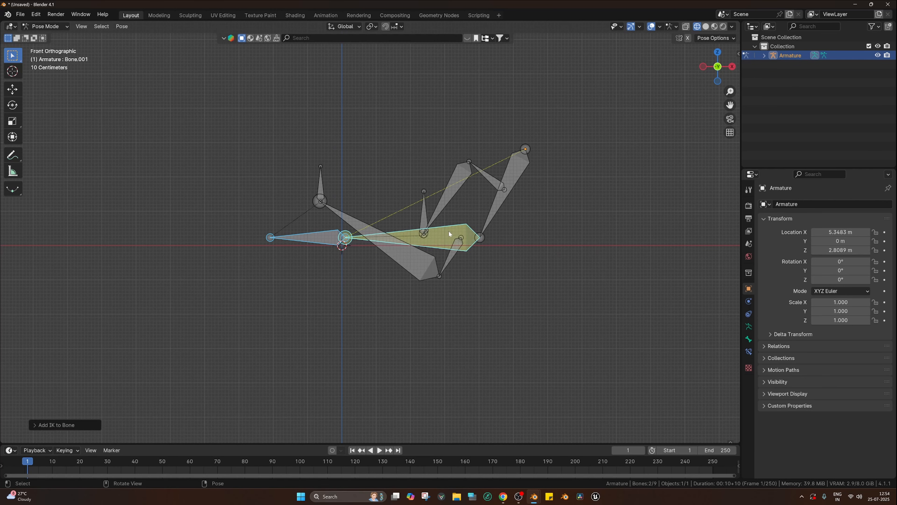
# Step: Test the horizontal arm's IK by moving the arm and end bone around, and cancel the moves
pyautogui.press('g')
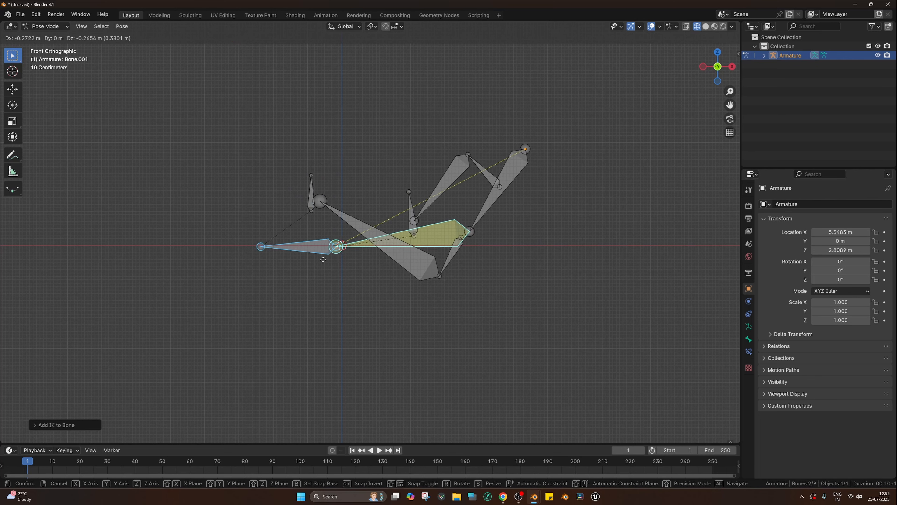
pyautogui.click(315, 237)
pyautogui.press('g')
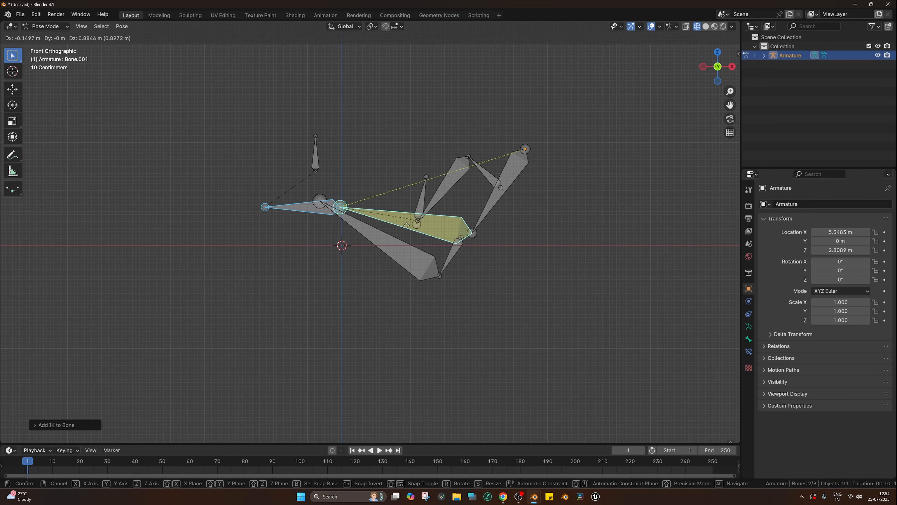
pyautogui.rightClick(403, 204)
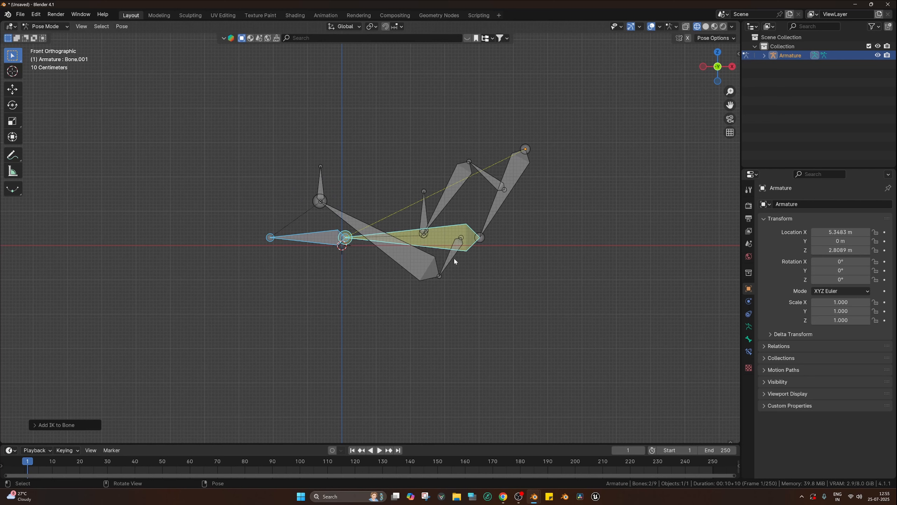
pyautogui.press('g')
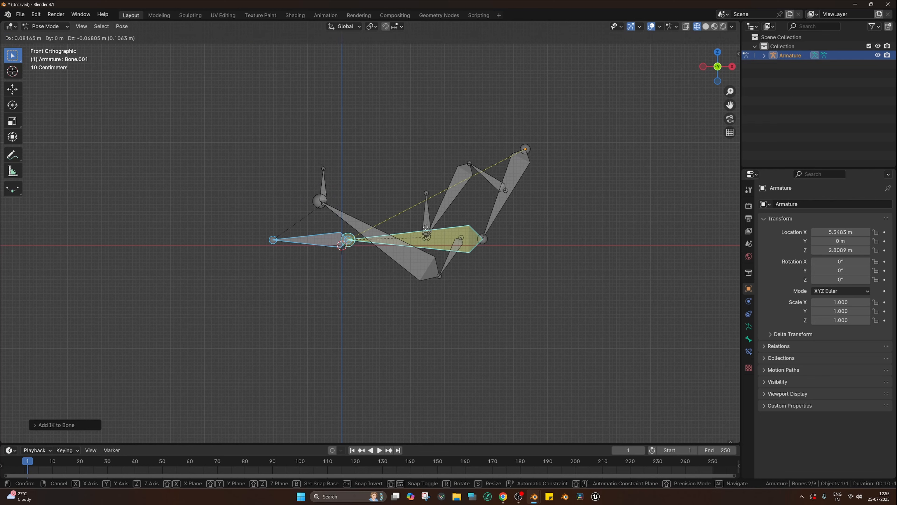
pyautogui.rightClick(476, 192)
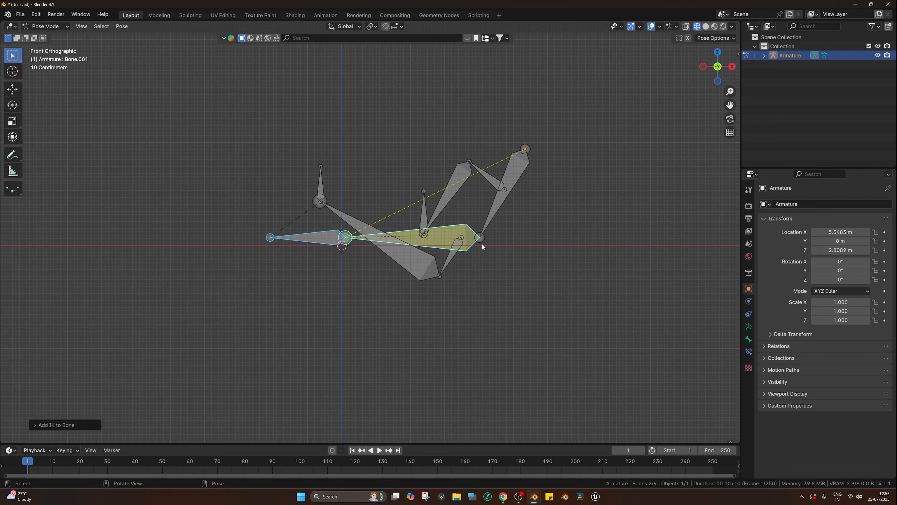
# Step: In Edit Mode, parent the short lower lever bone to the horizontal arm bone with Keep Offset
pyautogui.press('Tab')
pyautogui.click(456, 244)
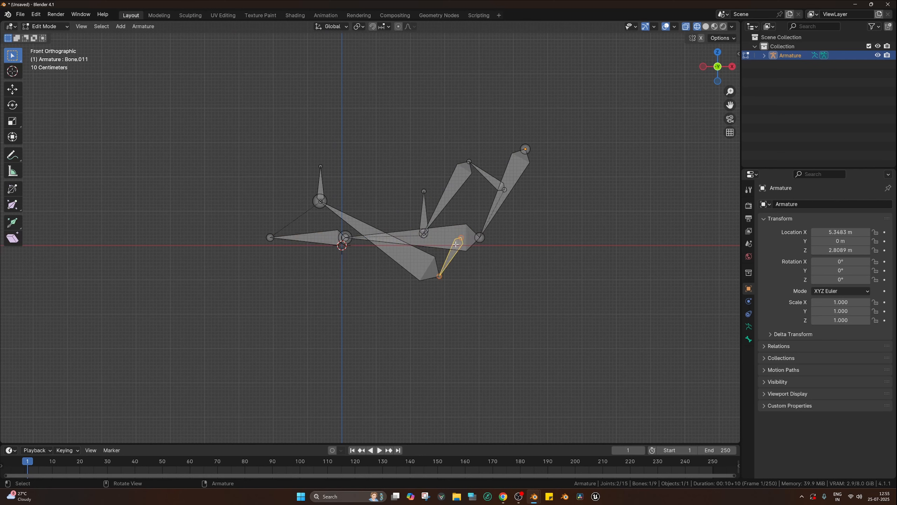
pyautogui.click(498, 205)
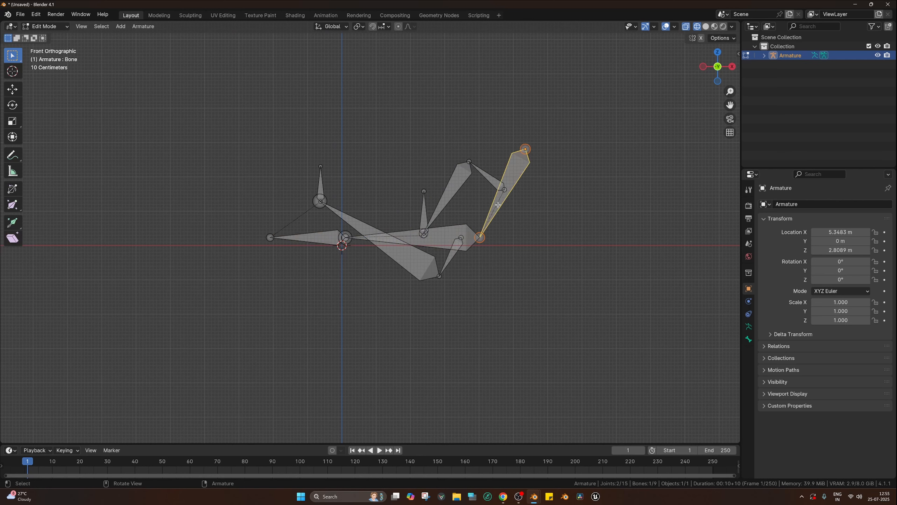
pyautogui.click(459, 247)
pyautogui.click(450, 261)
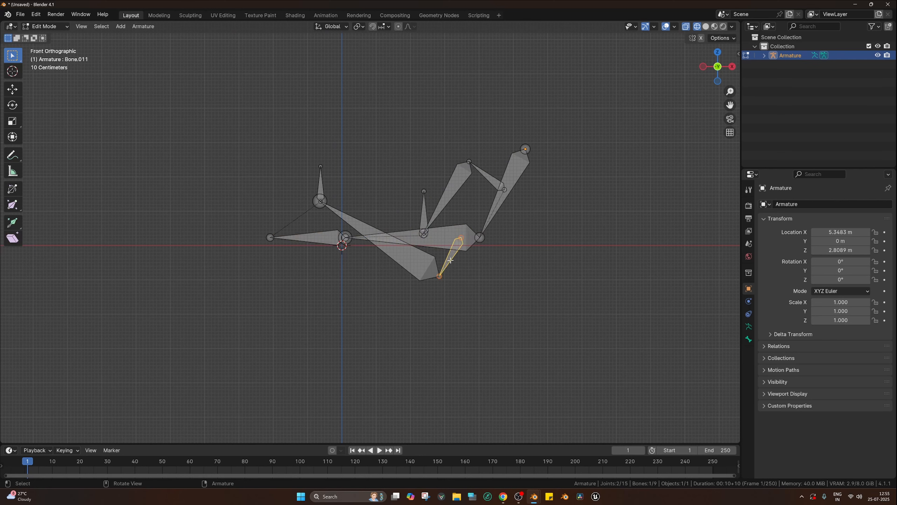
pyautogui.keyDown('shift'); pyautogui.click(440, 243); pyautogui.keyUp('shift')
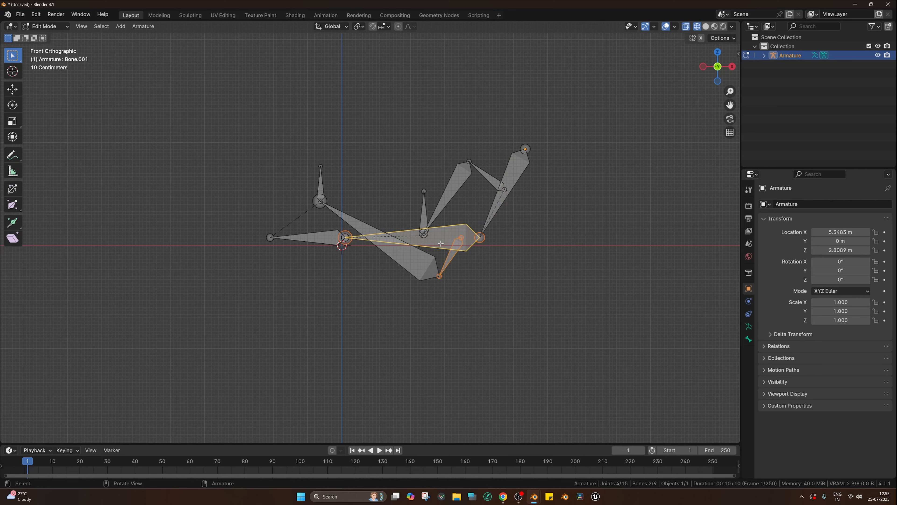
pyautogui.hotkey('ctrl', 'p')
pyautogui.click(440, 243)
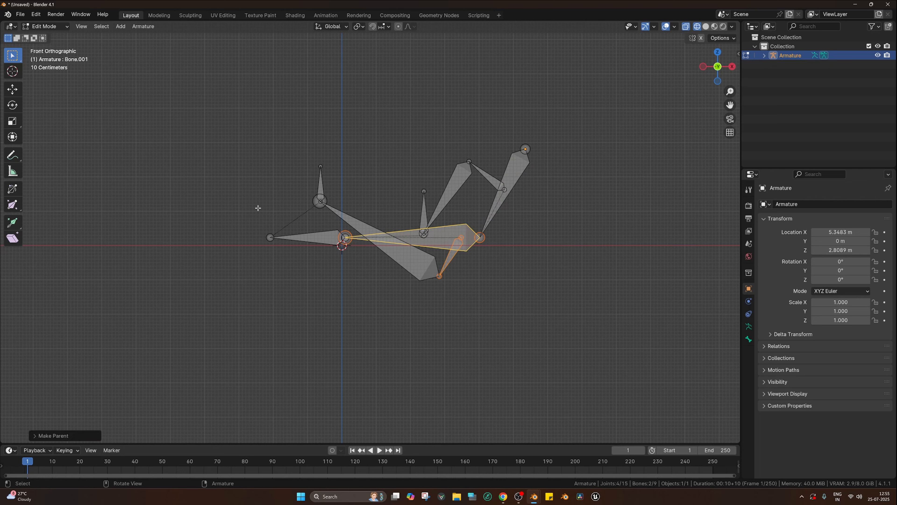
# Step: Return to Pose Mode and test how the lower lever follows by moving the end bone, cancelling each move
pyautogui.hotkey('ctrl', 'Tab')
pyautogui.click(340, 291)
pyautogui.moveTo(329, 241); pyautogui.dragTo(313, 255)
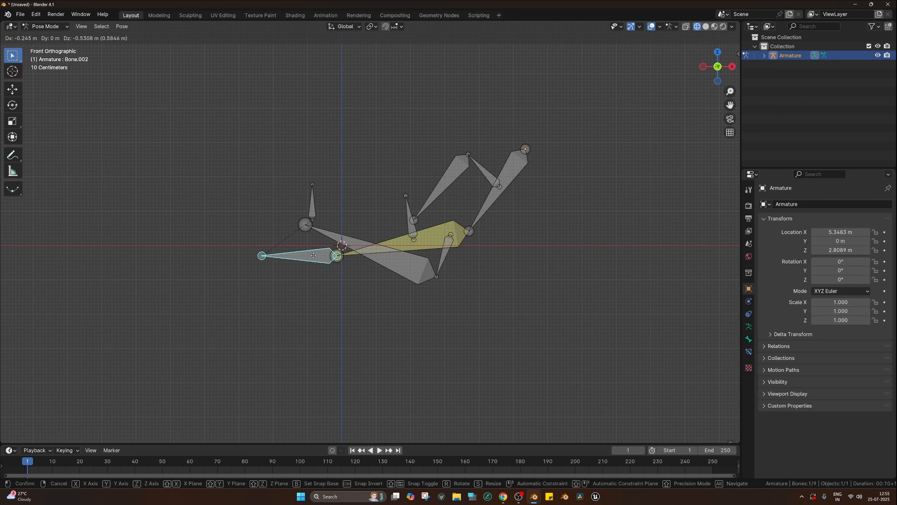
pyautogui.rightClick(313, 255)
pyautogui.press('g')
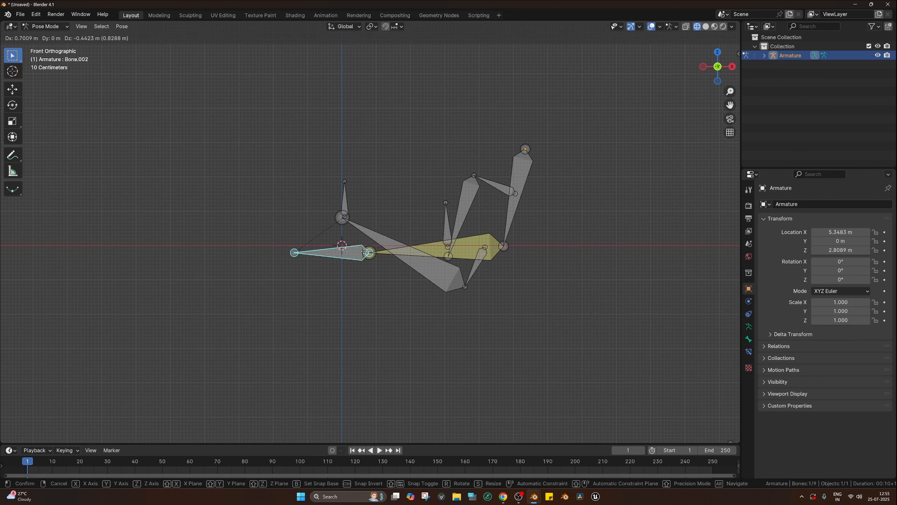
pyautogui.rightClick(419, 241)
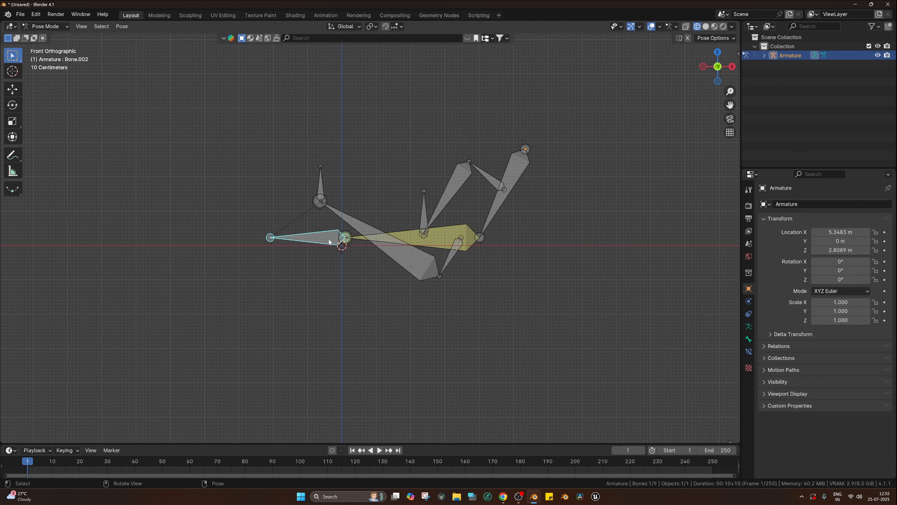
# Step: Add IK to the long lower link bone, with the vertical target bone above the end bone as its target
pyautogui.click(444, 240)
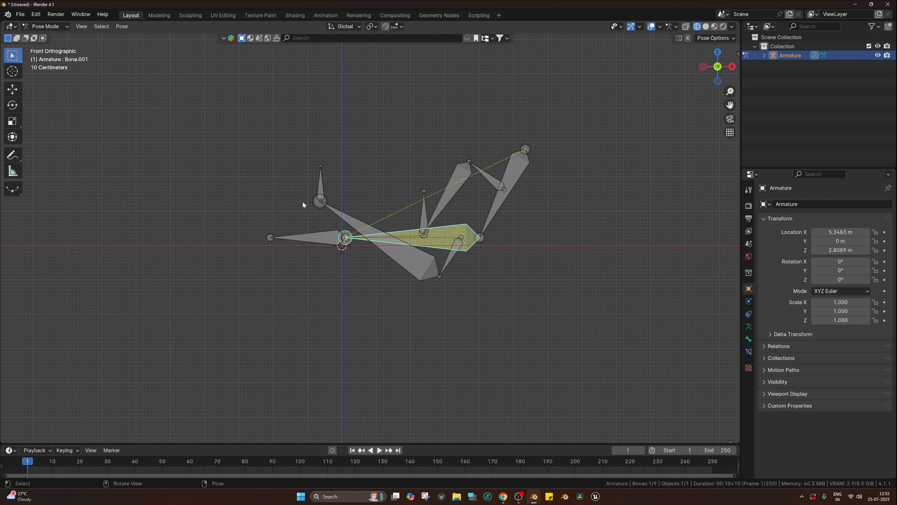
pyautogui.click(322, 185)
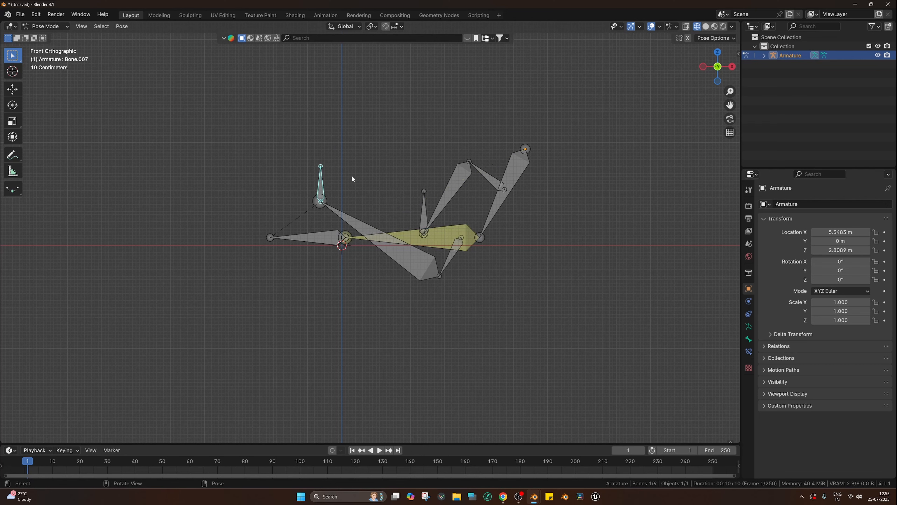
pyautogui.keyDown('shift'); pyautogui.click(348, 217); pyautogui.keyUp('shift')
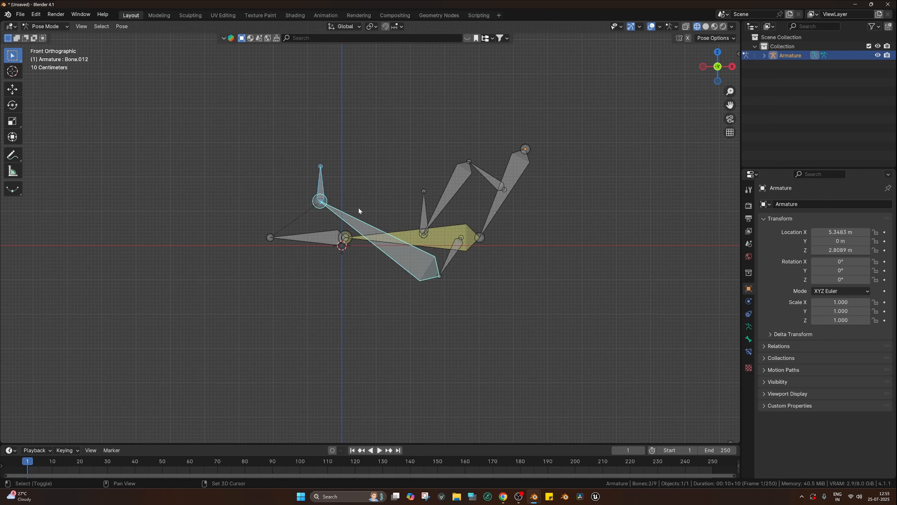
pyautogui.hotkey('shift', 'i')
pyautogui.click(348, 223)
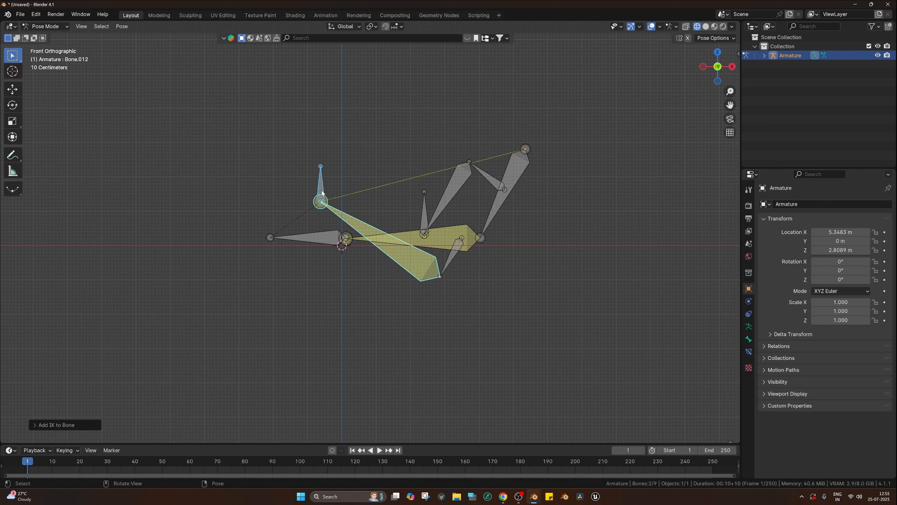
# Step: Test the lower link's IK by moving the end bone, and restore its rest position
pyautogui.click(313, 236)
pyautogui.press('g')
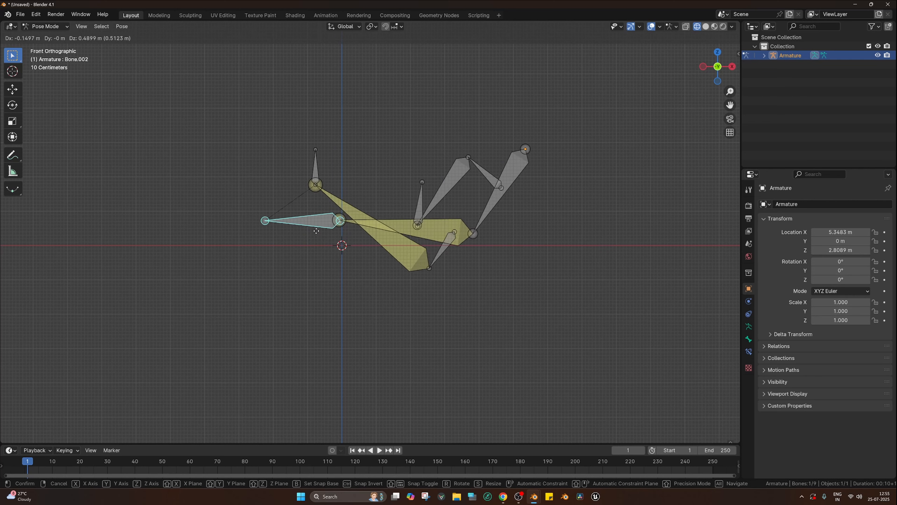
pyautogui.click(387, 225)
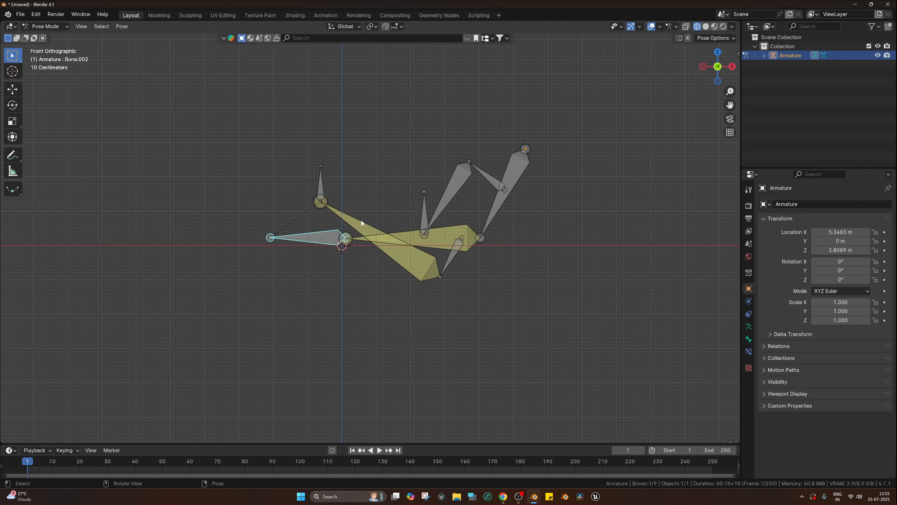
pyautogui.press('g')
pyautogui.rightClick(432, 224)
# Step: Add IK to the upper link bone, with the vertical target bone at the middle of the arm as its target
pyautogui.press('Tab')
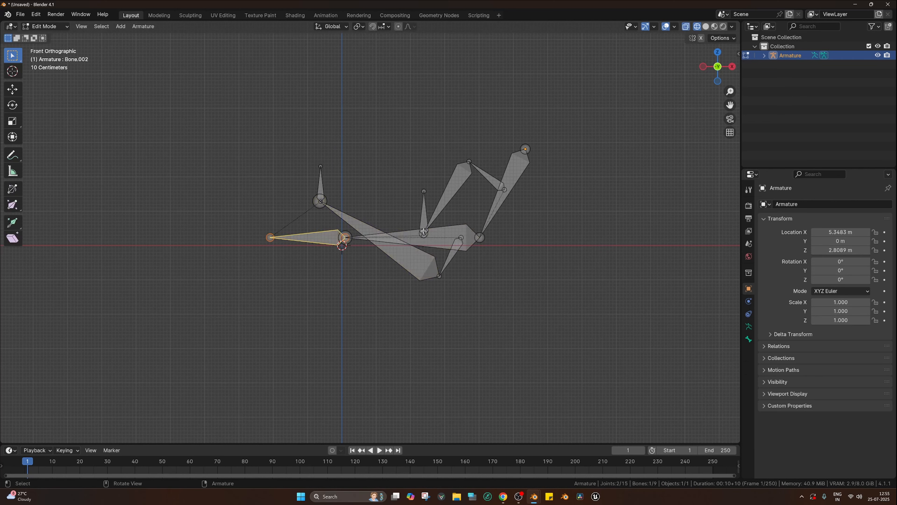
pyautogui.press('Tab')
pyautogui.click(427, 221)
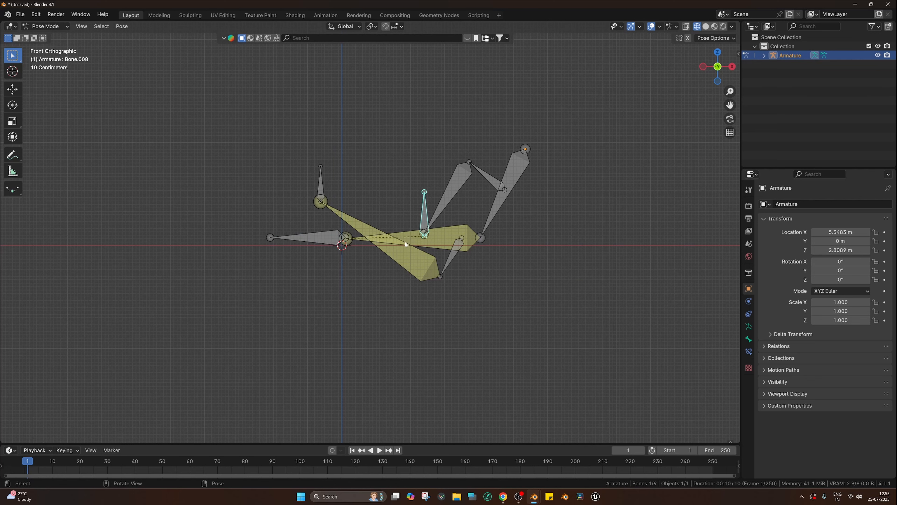
pyautogui.click(346, 240)
pyautogui.click(426, 233)
pyautogui.keyDown('shift'); pyautogui.click(443, 204); pyautogui.keyUp('shift')
pyautogui.hotkey('shift', 'i')
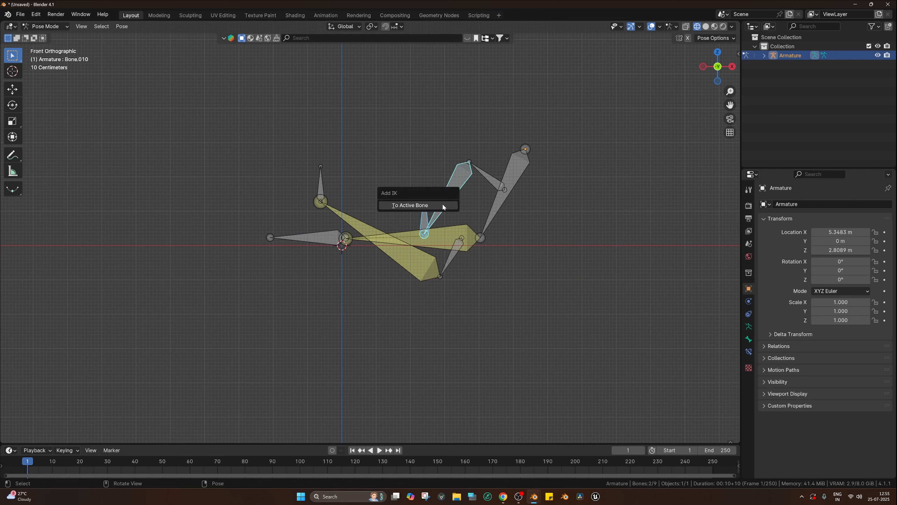
pyautogui.click(442, 204)
# Step: Test the upper link's IK by moving the end bone, and cancel the move
pyautogui.click(337, 240)
pyautogui.press('g')
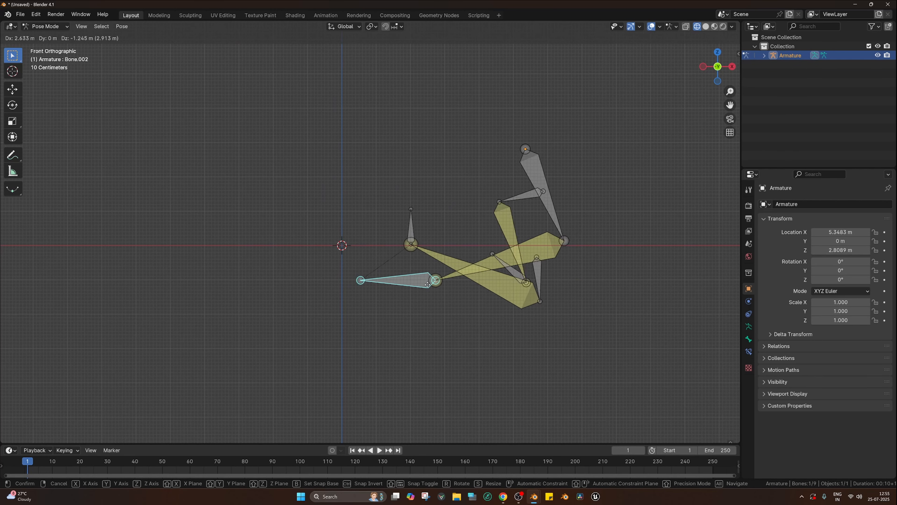
pyautogui.rightClick(417, 282)
# Step: Set the chain length of the upper link's IK constraint to 2
pyautogui.click(434, 209)
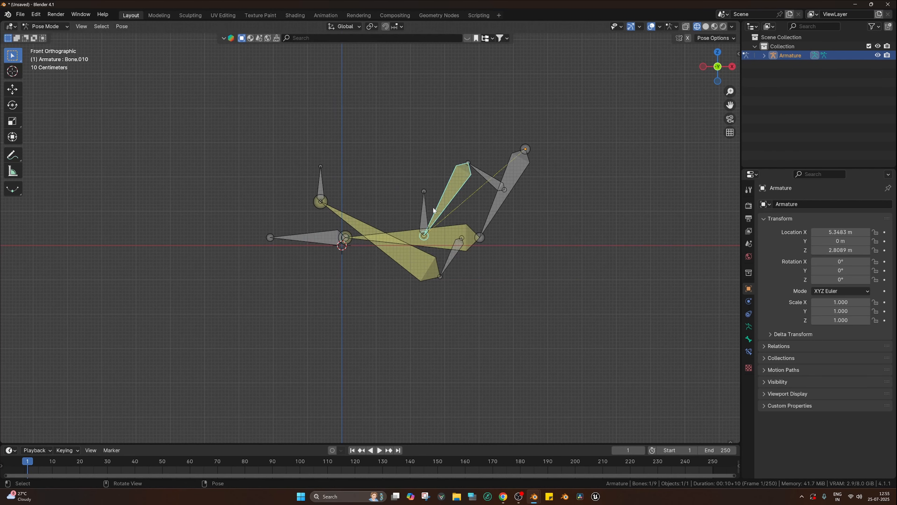
pyautogui.click(424, 215)
pyautogui.click(446, 205)
pyautogui.click(748, 352)
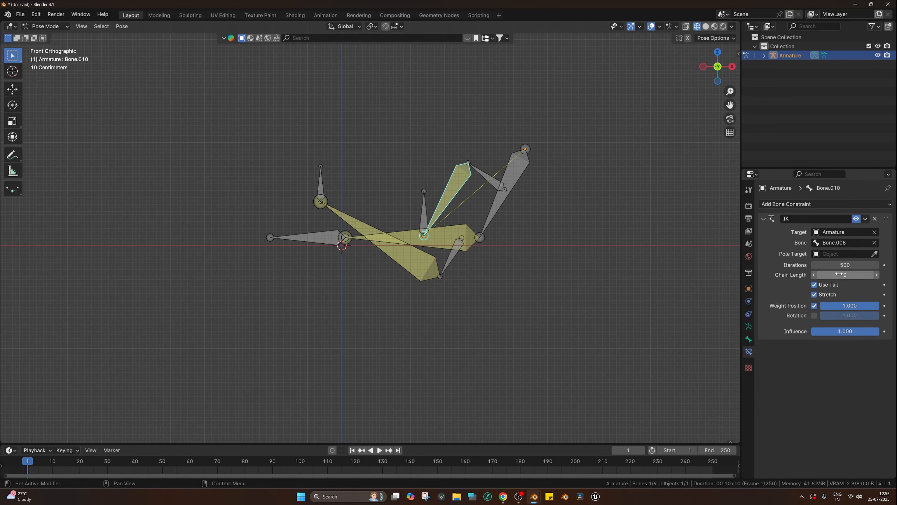
pyautogui.click(873, 274)
pyautogui.click(873, 275)
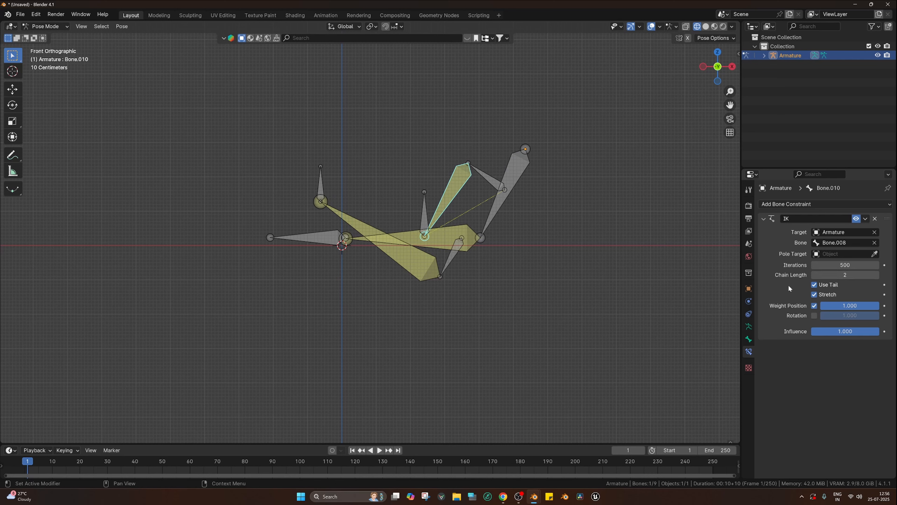
# Step: Set the chain length of the long lower link's IK constraint to 2
pyautogui.click(321, 184)
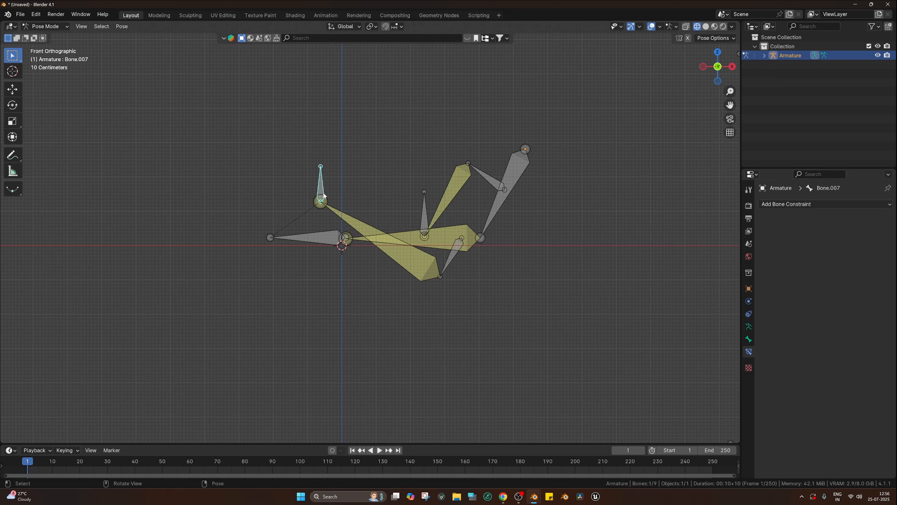
pyautogui.click(340, 218)
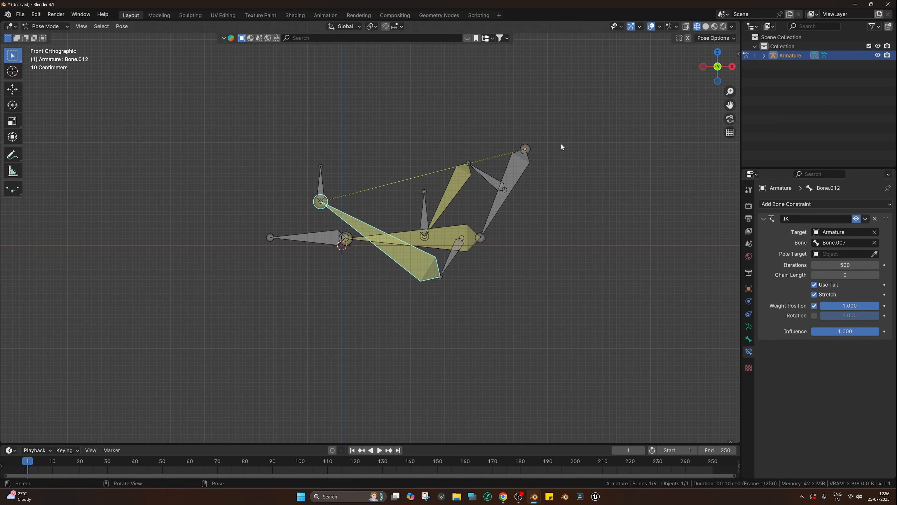
pyautogui.click(876, 275)
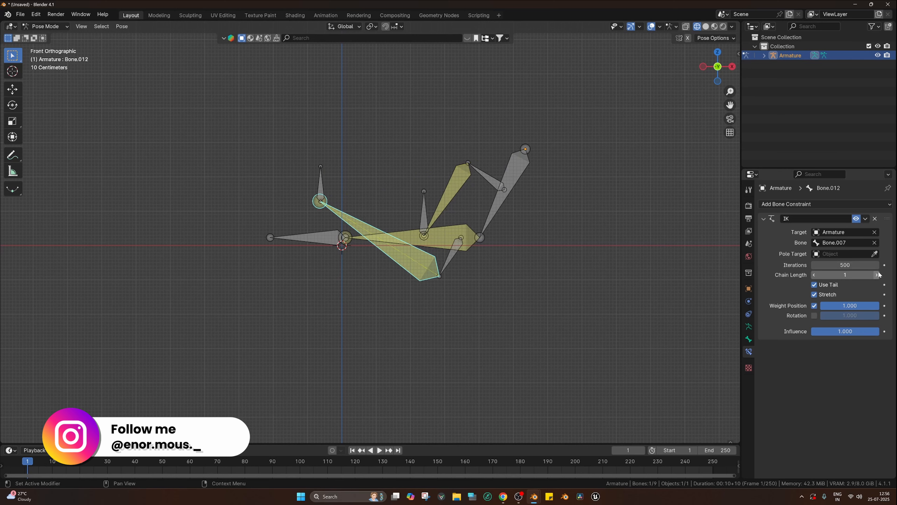
pyautogui.click(876, 275)
pyautogui.click(877, 274)
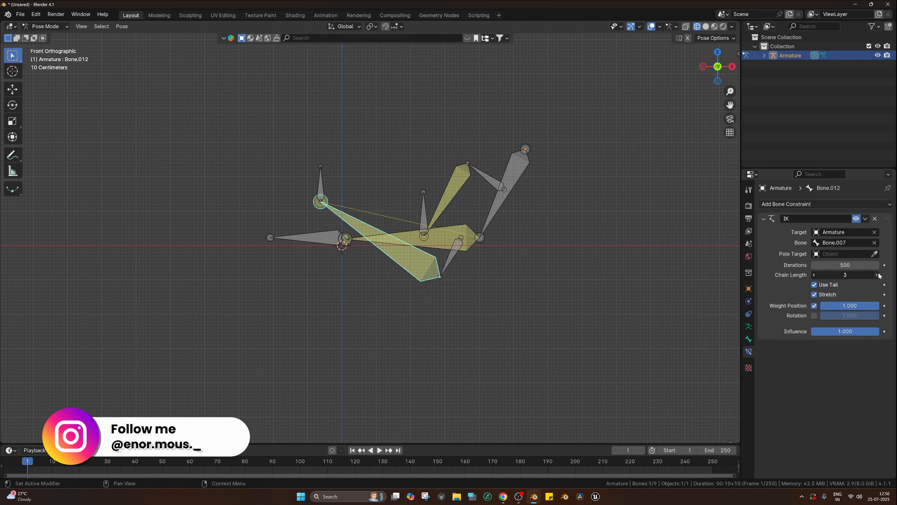
pyautogui.click(877, 275)
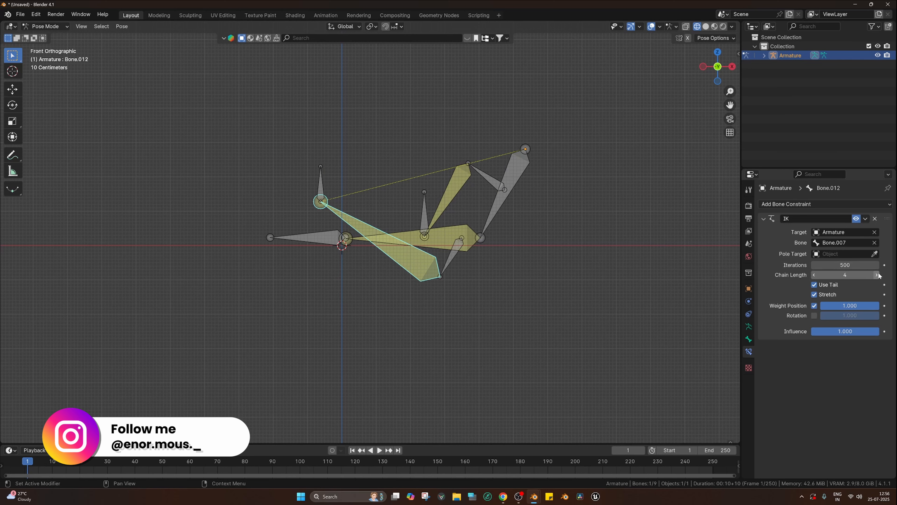
pyautogui.click(814, 275)
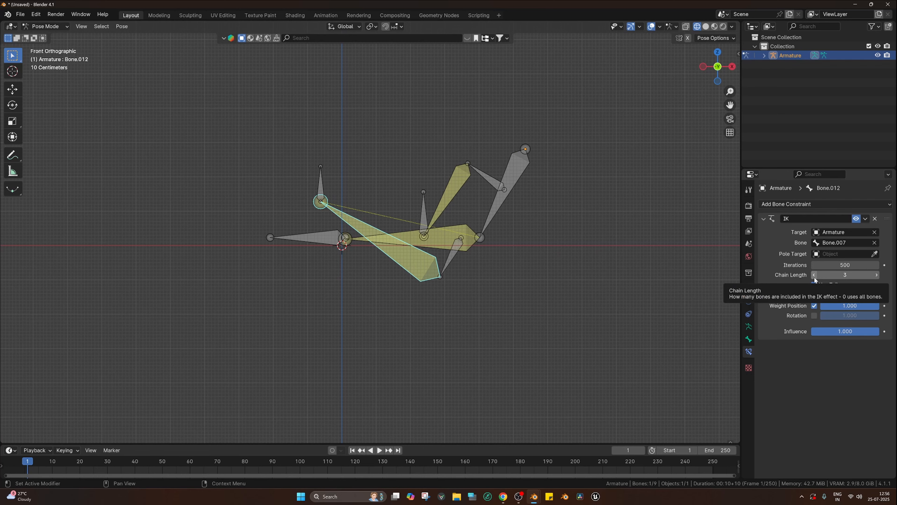
pyautogui.click(814, 275)
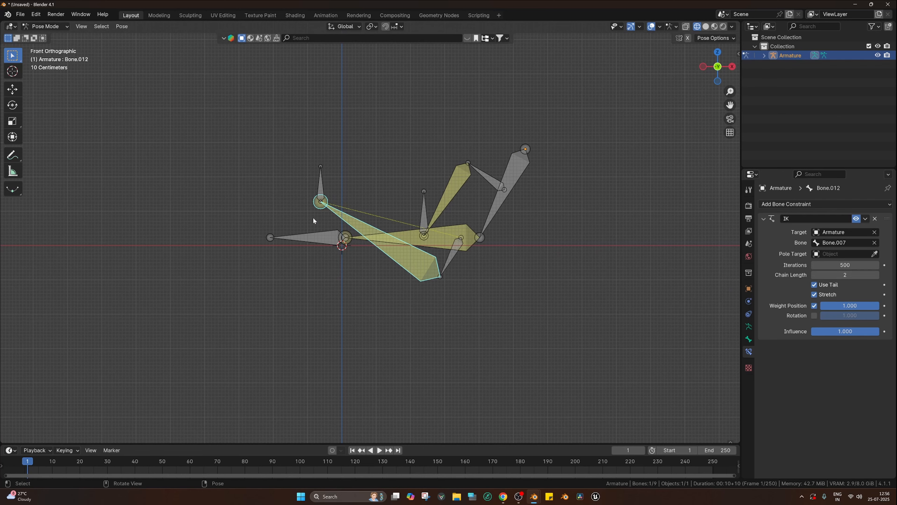
# Step: Test the whole linkage by moving the horizontal end bone from the front and in perspective, cancelling each move
pyautogui.click(307, 239)
pyautogui.press('g')
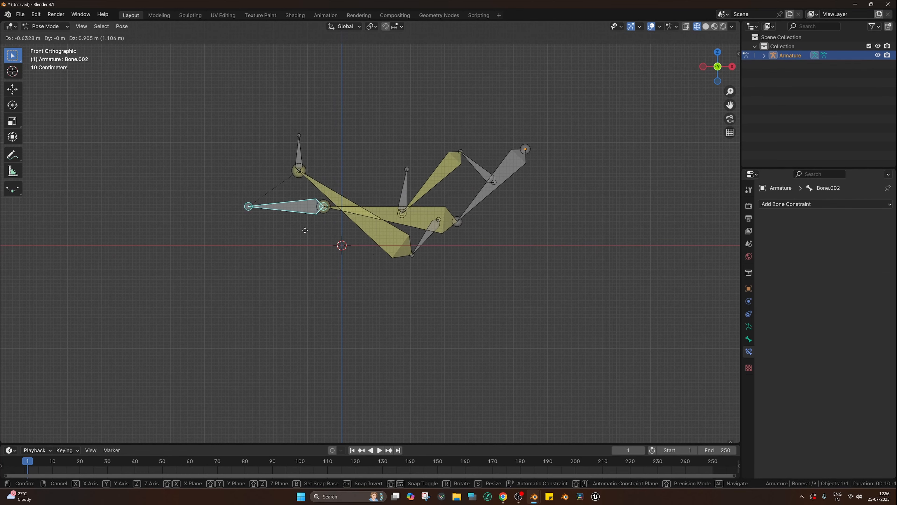
pyautogui.rightClick(313, 179)
pyautogui.moveTo(347, 212); pyautogui.dragTo(442, 290, button='middle')
pyautogui.press('g')
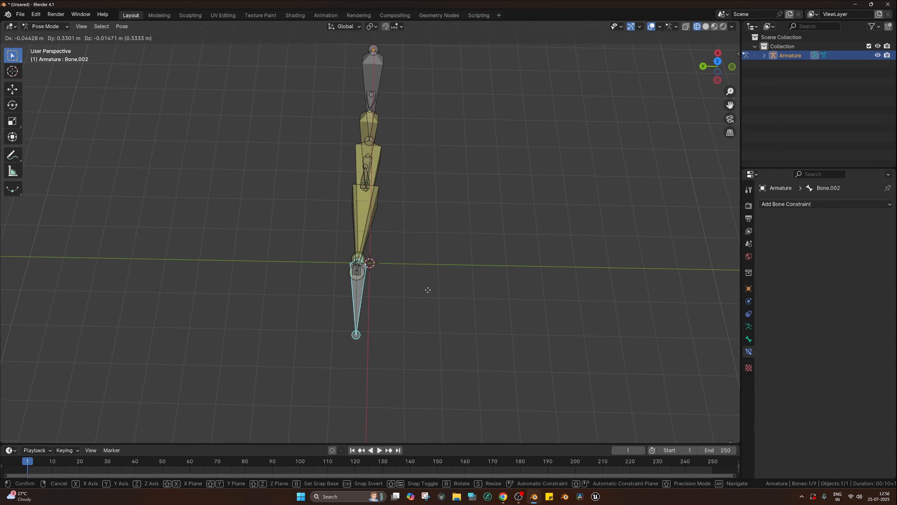
pyautogui.rightClick(393, 280)
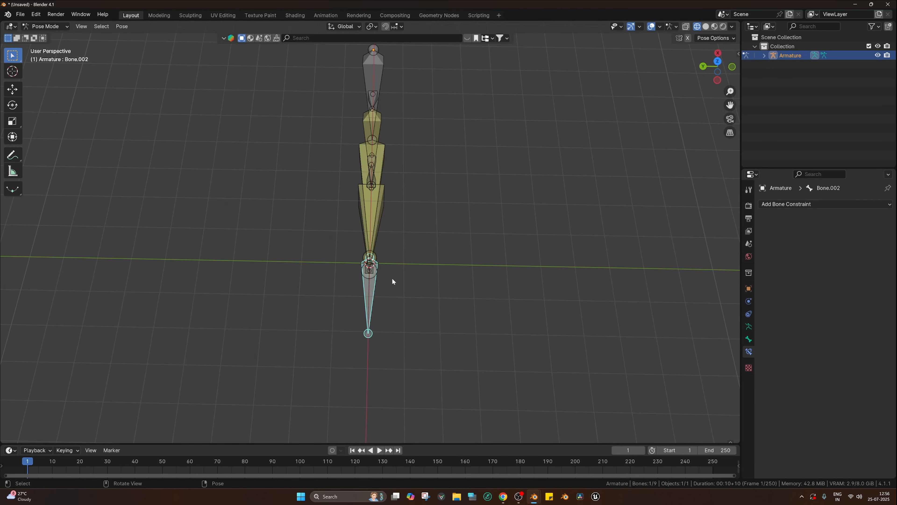
pyautogui.press('KP_1')
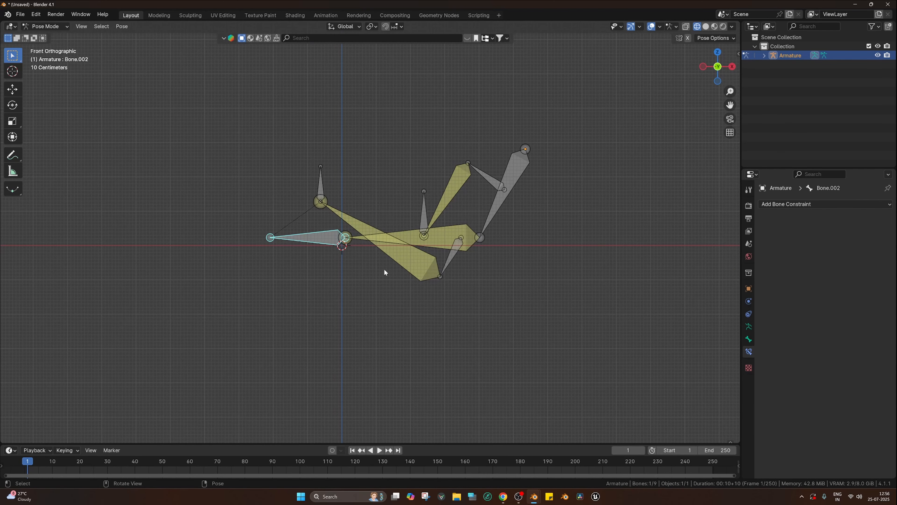
pyautogui.scroll(2, 396, 225)
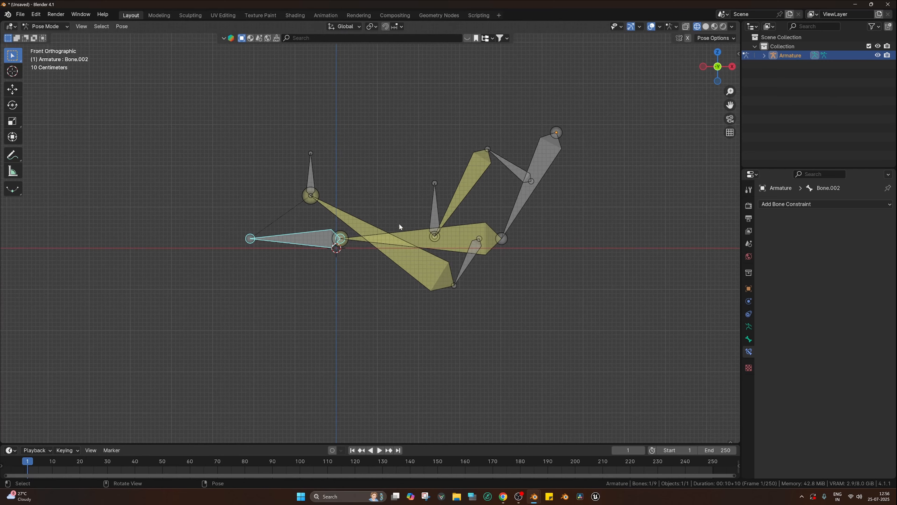
pyautogui.press('g')
pyautogui.rightClick(434, 222)
# Step: Switch the armature to Object Mode, enlarge the timeline area and turn it into an Asset Browser
pyautogui.hotkey('ctrl', 'Tab')
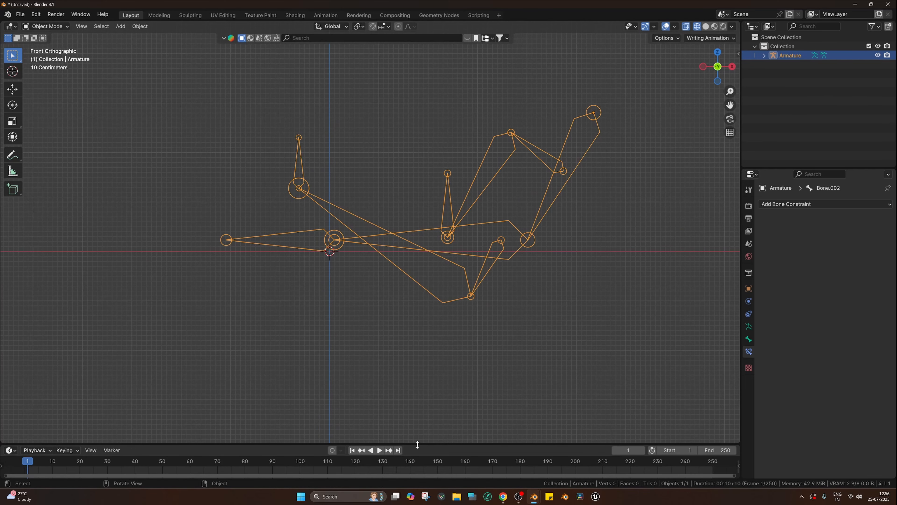
pyautogui.moveTo(417, 445); pyautogui.dragTo(416, 337)
pyautogui.click(10, 341)
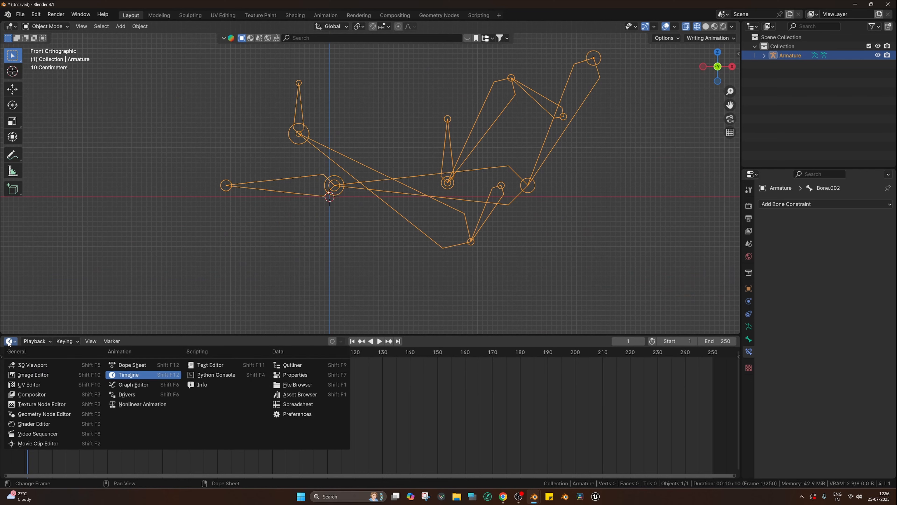
pyautogui.click(303, 394)
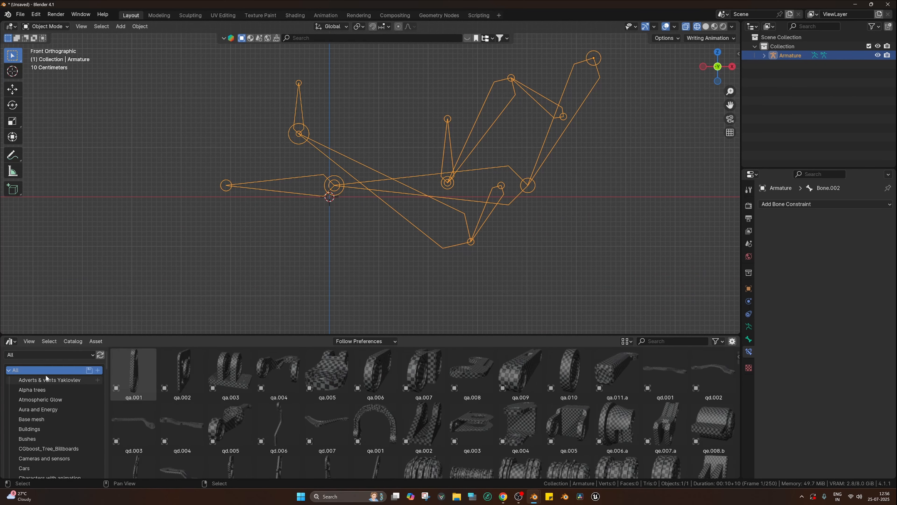
# Step: Place the qa.009 asset over the armature and rotate it 90° about the Z axis
pyautogui.click(472, 373)
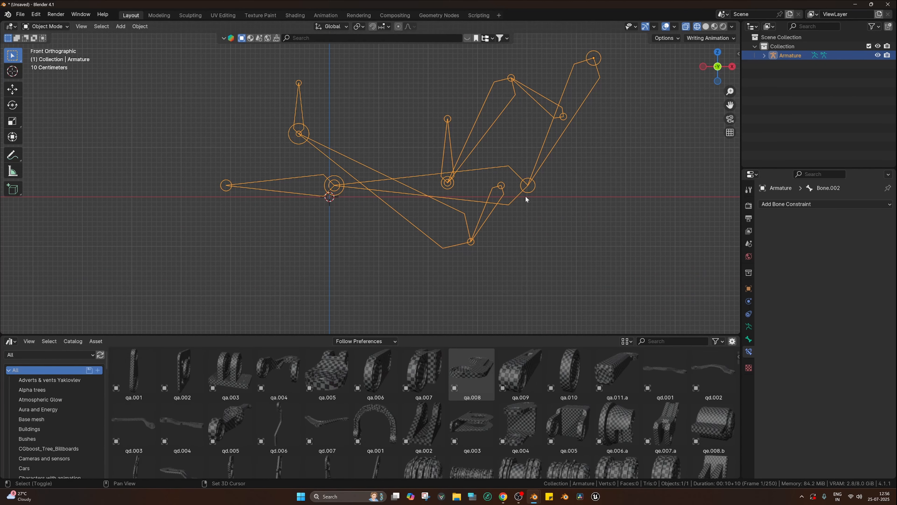
pyautogui.keyDown('shift'); pyautogui.moveTo(527, 199); pyautogui.dragTo(507, 251, button='middle'); pyautogui.keyUp('shift')
pyautogui.click(521, 385)
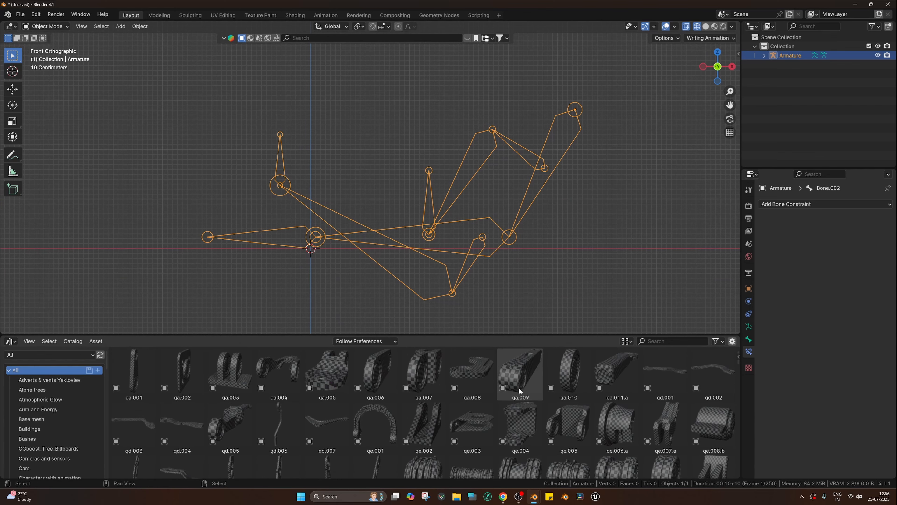
pyautogui.moveTo(519, 388); pyautogui.dragTo(454, 244)
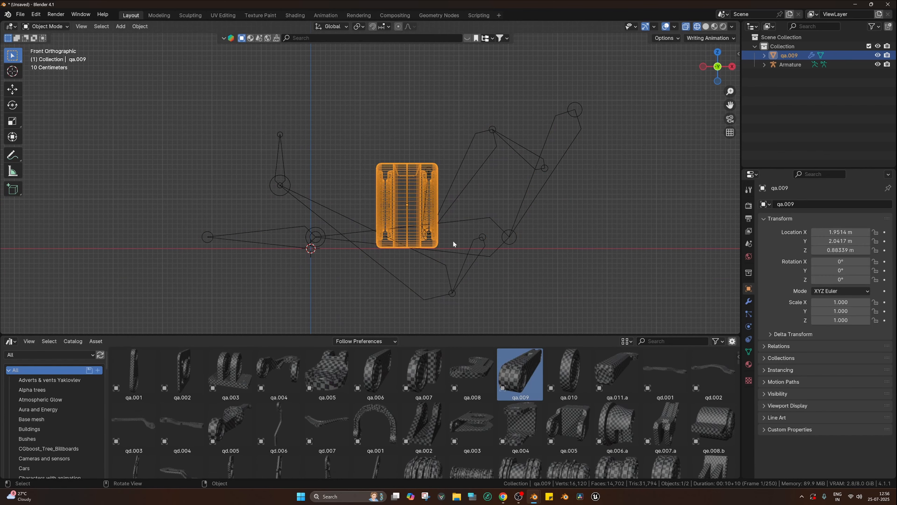
pyautogui.write('rz')
pyautogui.write('90')
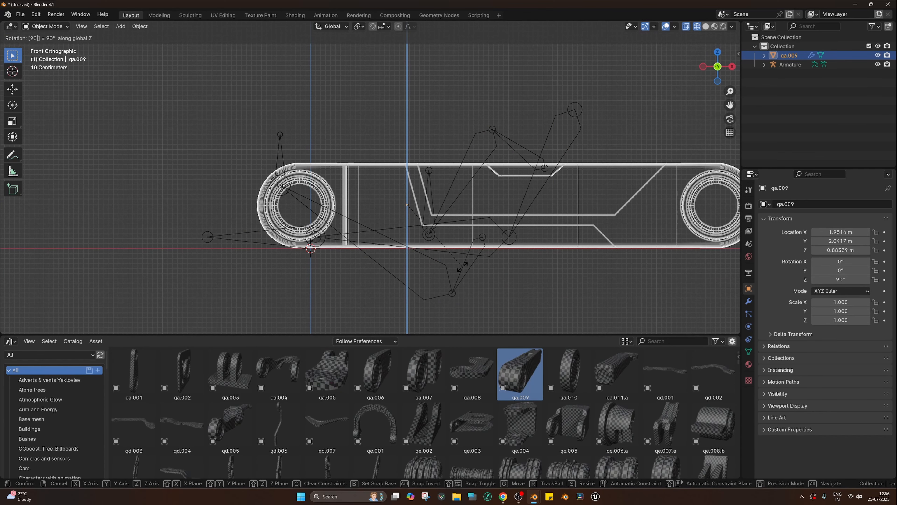
pyautogui.press('Return')
# Step: Scale qa.009 to about 0.465 and move it so its end rings sit on the joints of the horizontal arm bone
pyautogui.press('s')
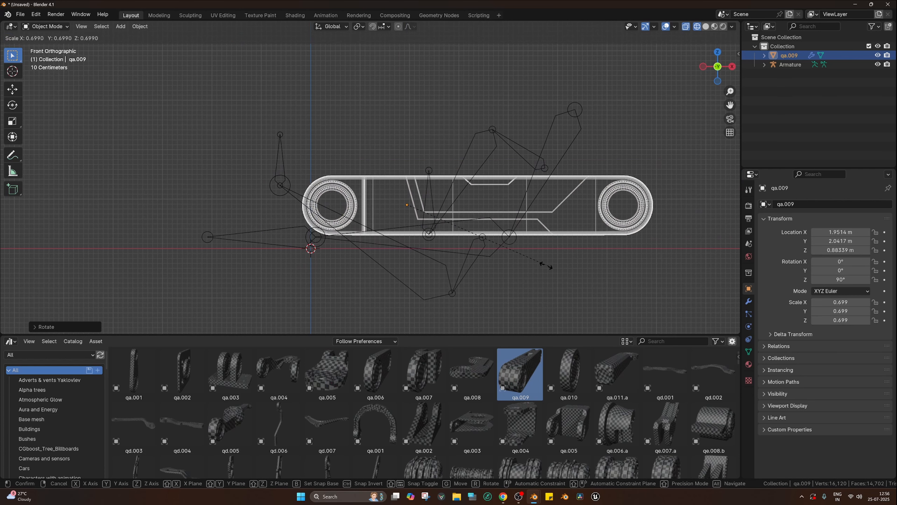
pyautogui.click(505, 245)
pyautogui.press('g')
pyautogui.click(460, 274)
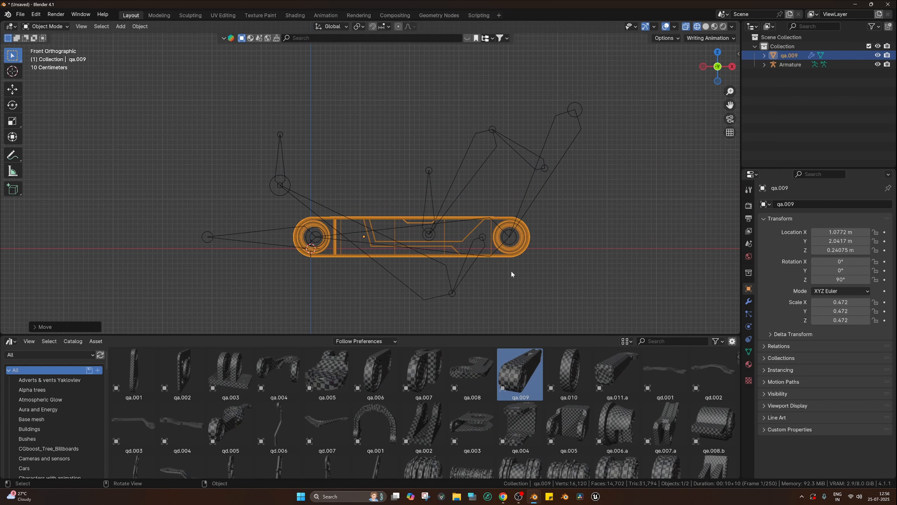
pyautogui.press('s')
pyautogui.click(506, 268)
# Step: Display the viewport in solid shading and move qa.009 along Y to about -0.035 m, in line with the armature
pyautogui.keyDown('shift'); pyautogui.moveTo(495, 267); pyautogui.dragTo(487, 264, button='middle'); pyautogui.keyUp('shift')
pyautogui.press('z')
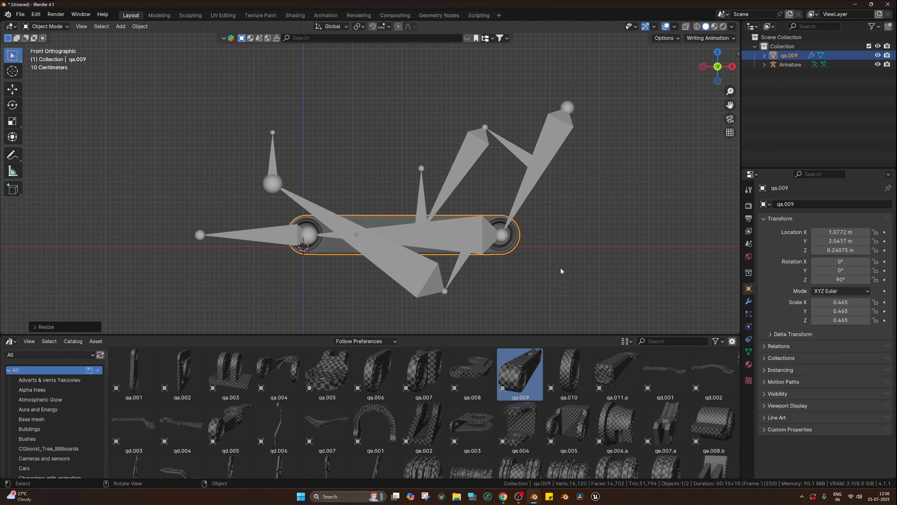
pyautogui.click(560, 267)
pyautogui.click(515, 247)
pyautogui.press('z')
pyautogui.moveTo(533, 248); pyautogui.dragTo(476, 247, button='middle')
pyautogui.press('g')
pyautogui.press('y')
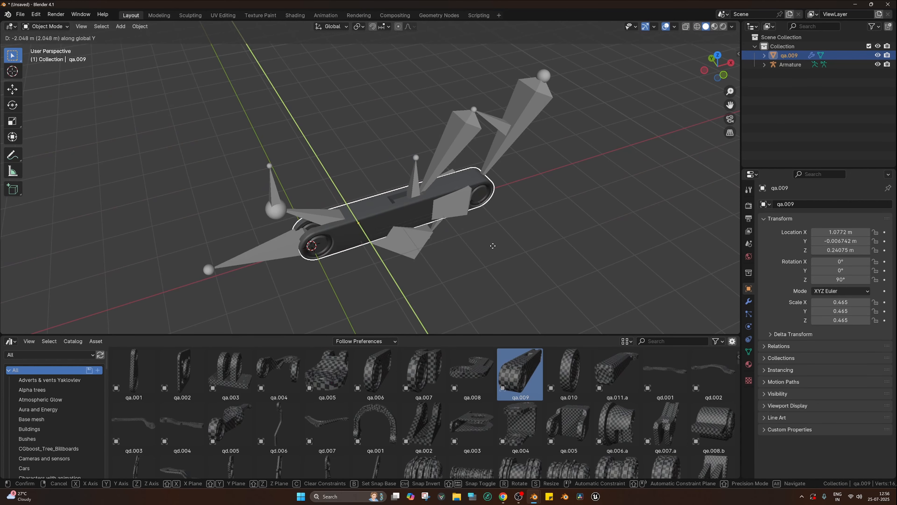
pyautogui.click(493, 245)
# Step: Enlarge the Asset Browser area and place the qq.006 asset near the far joint of the horizontal arm
pyautogui.press('KP_1')
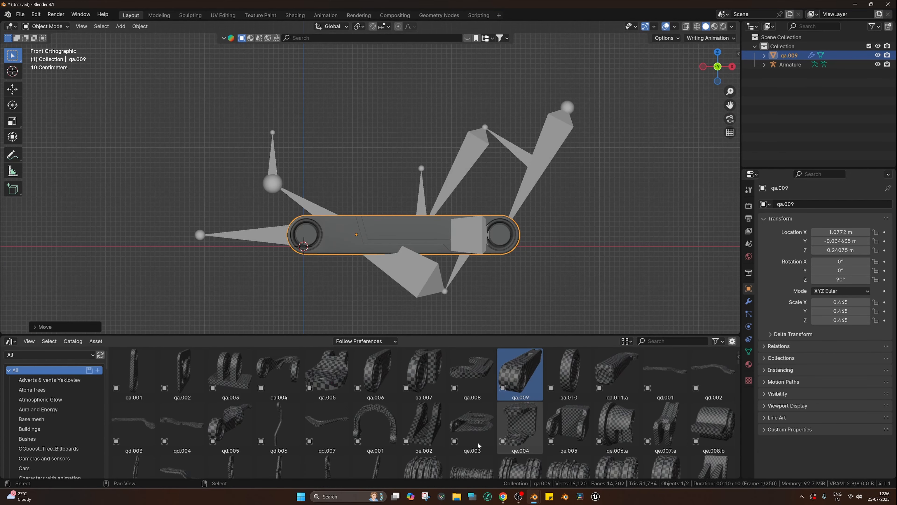
pyautogui.scroll(-2, 518, 386)
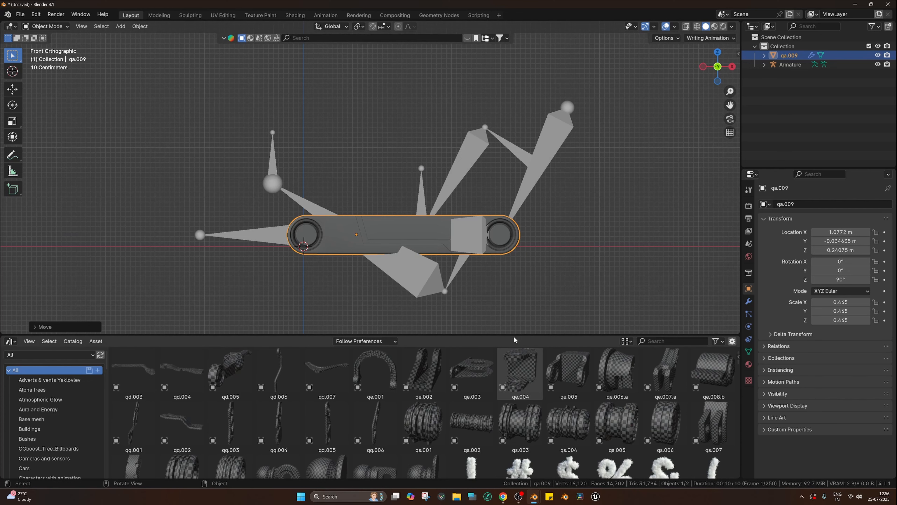
pyautogui.moveTo(514, 335); pyautogui.dragTo(522, 297)
pyautogui.scroll(2, 434, 398)
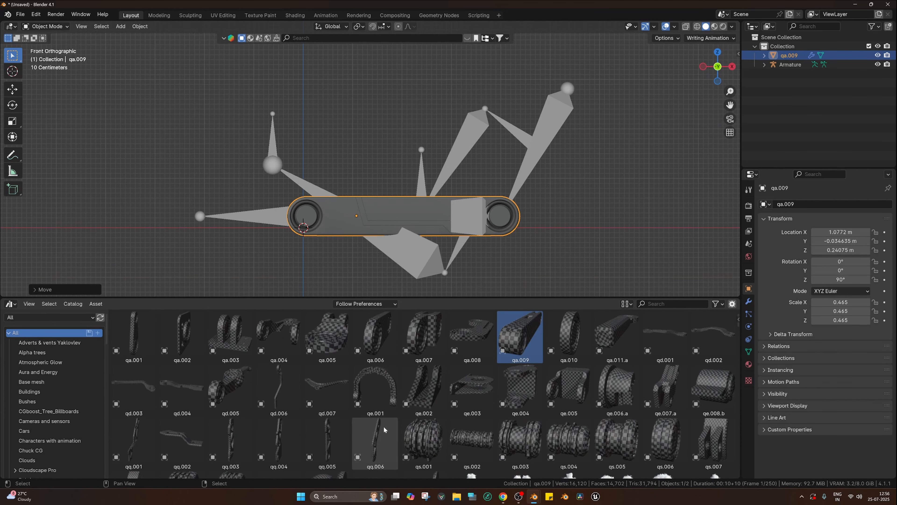
pyautogui.moveTo(369, 450); pyautogui.dragTo(535, 212)
pyautogui.press('r')
pyautogui.press('z')
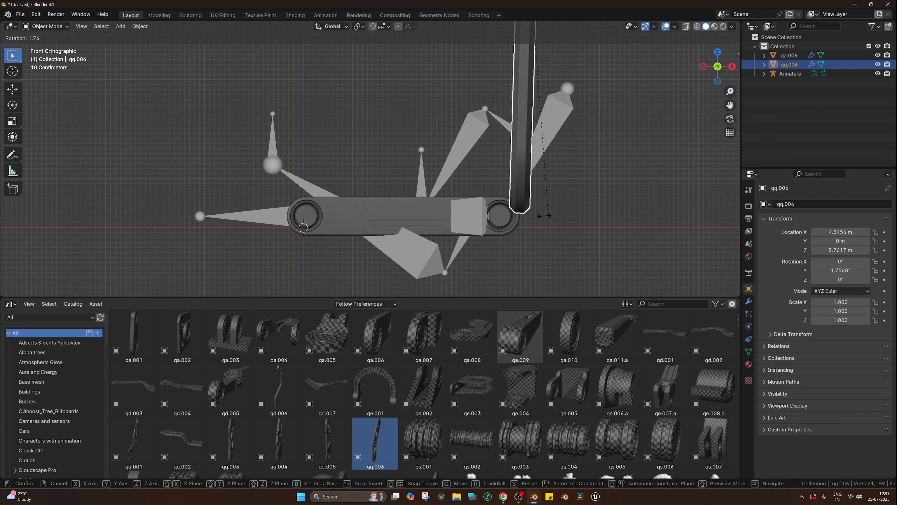
pyautogui.rightClick(426, 224)
pyautogui.scroll(-5, 440, 221)
pyautogui.press('r')
pyautogui.press('z')
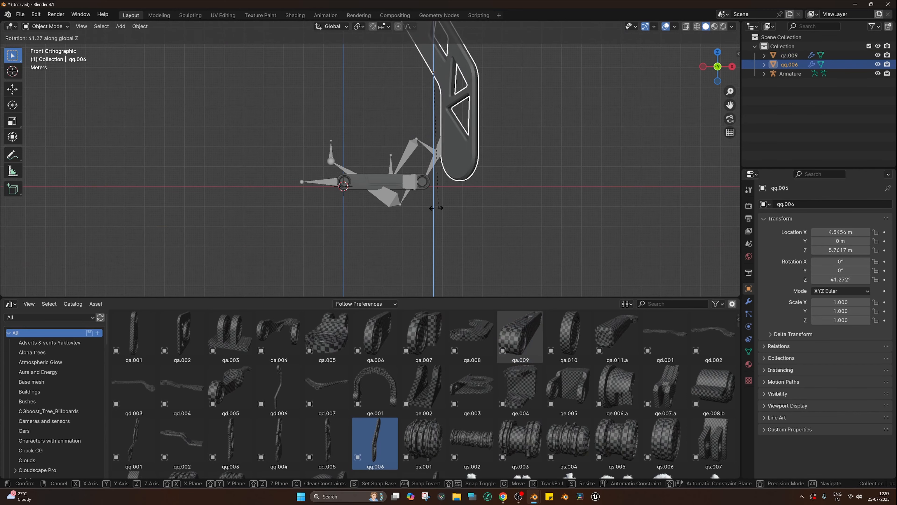
pyautogui.rightClick(401, 213)
# Step: Scale qq.006 down to about 0.473 and rotate it 90° about the Z axis
pyautogui.press('s')
pyautogui.click(444, 147)
pyautogui.write('rz')
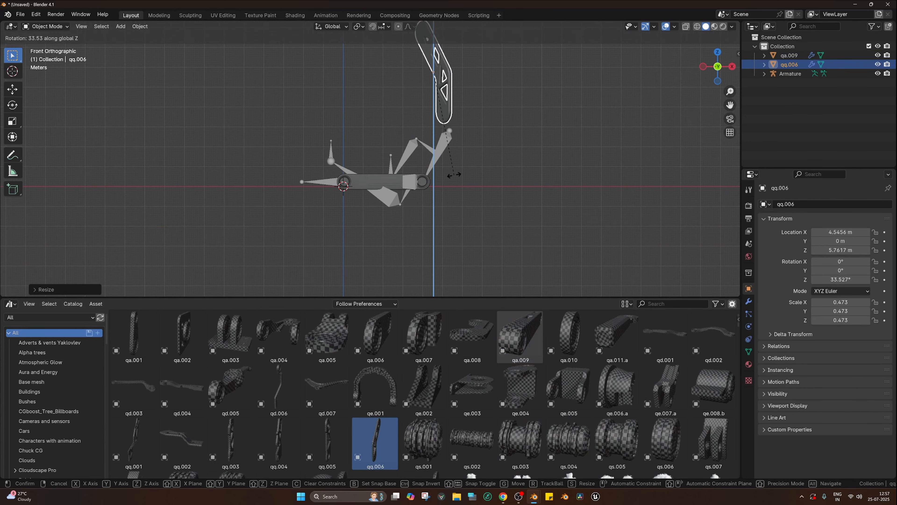
pyautogui.write('90')
pyautogui.press('Return')
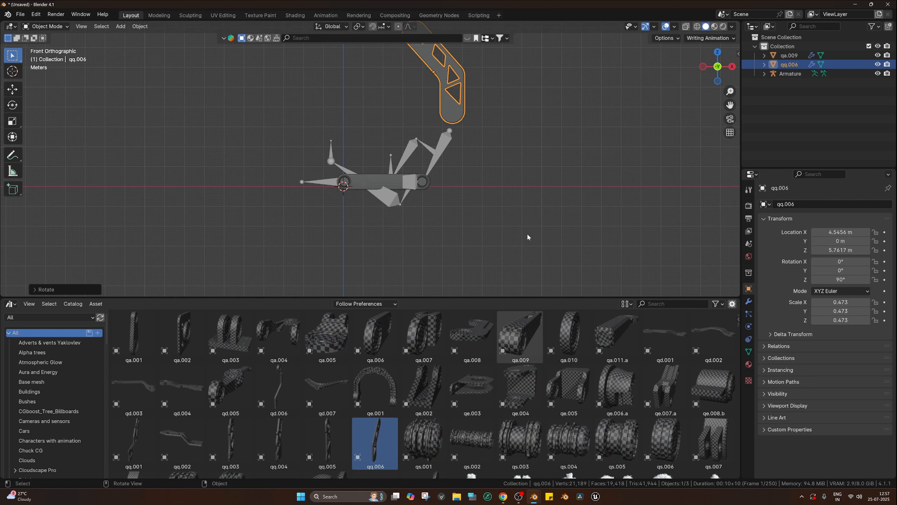
pyautogui.press('r')
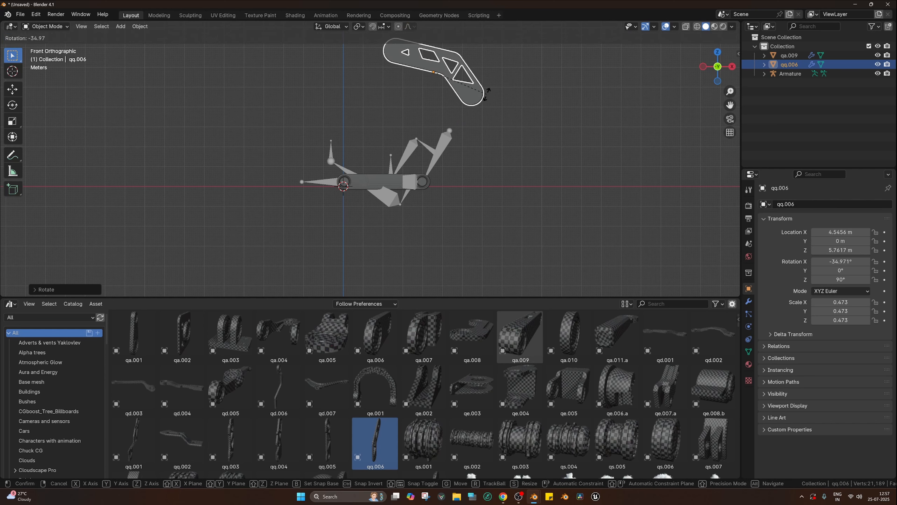
pyautogui.write('180')
pyautogui.press('Escape')
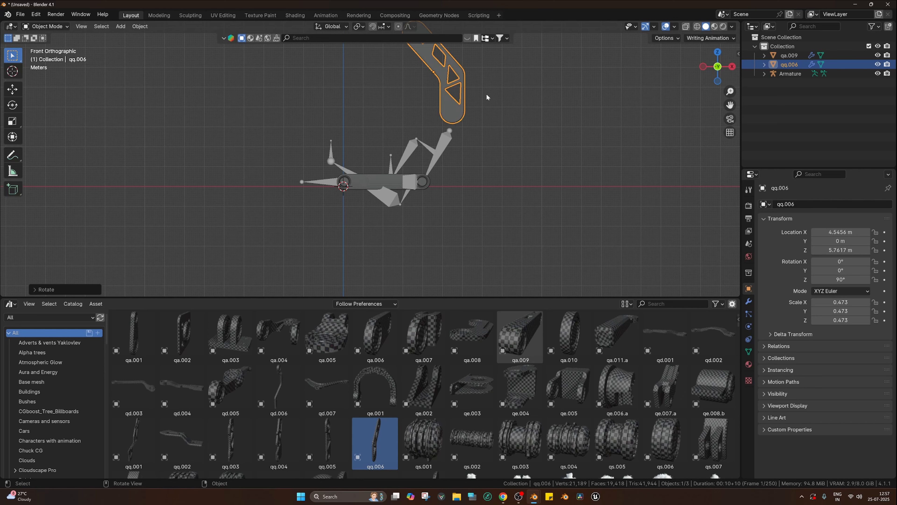
# Step: Rotate qq.006 by -90° about the Y axis and lower it along Z to about 0.82 m, over the armature
pyautogui.press('r')
pyautogui.press('y')
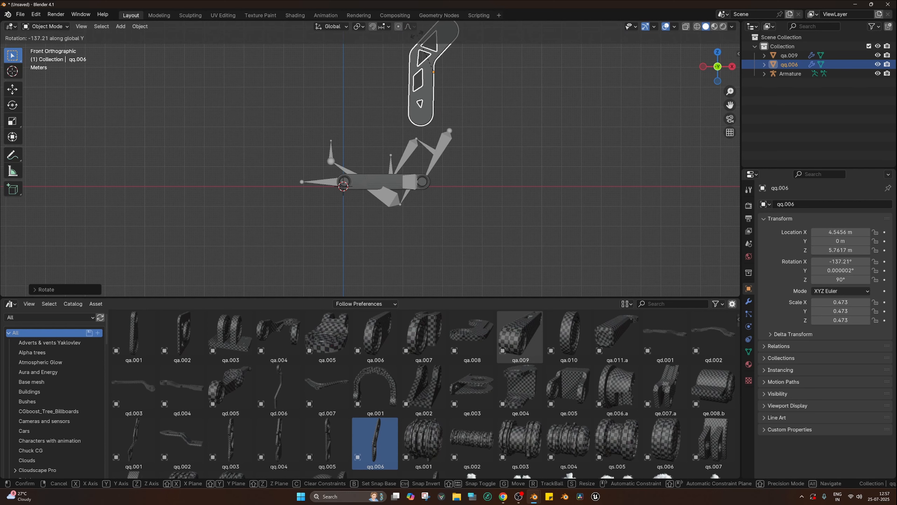
pyautogui.write('-90')
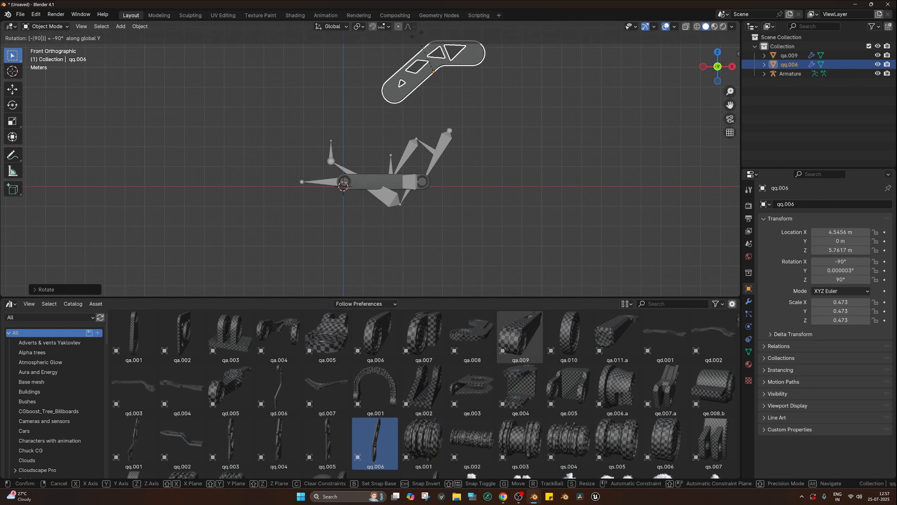
pyautogui.press('Return')
pyautogui.press('g')
pyautogui.press('z')
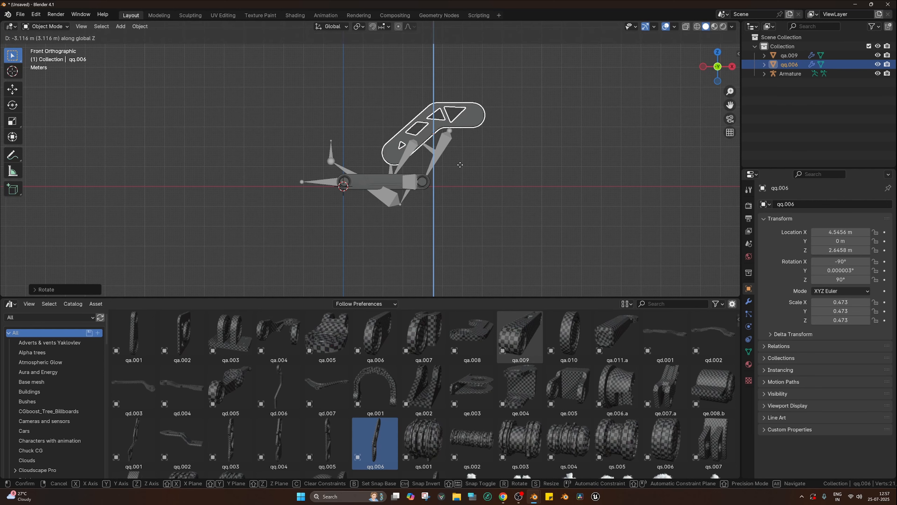
pyautogui.click(465, 201)
# Step: Tilt qq.006 by about -23.5°, scale it to about 0.326 and fit it over the slanted upper bone from the arm's end joint
pyautogui.scroll(4, 495, 200)
pyautogui.press('r')
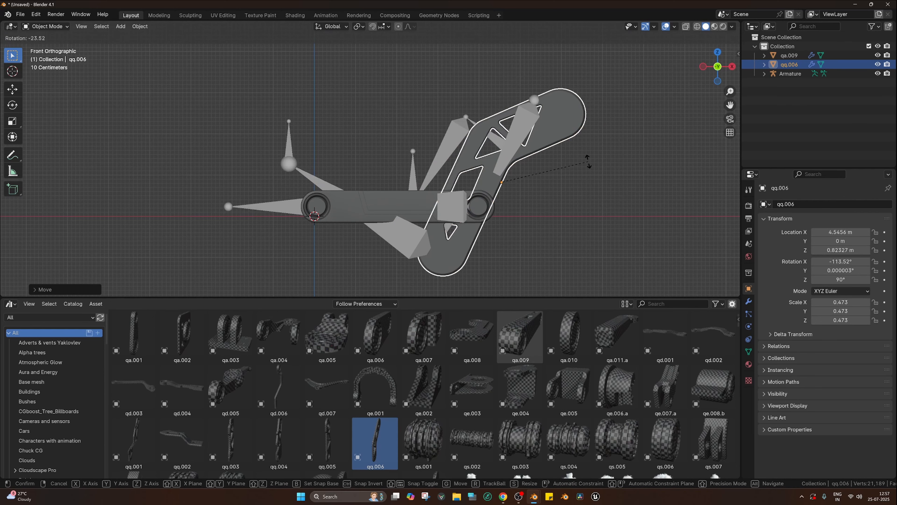
pyautogui.click(583, 159)
pyautogui.press('s')
pyautogui.click(568, 165)
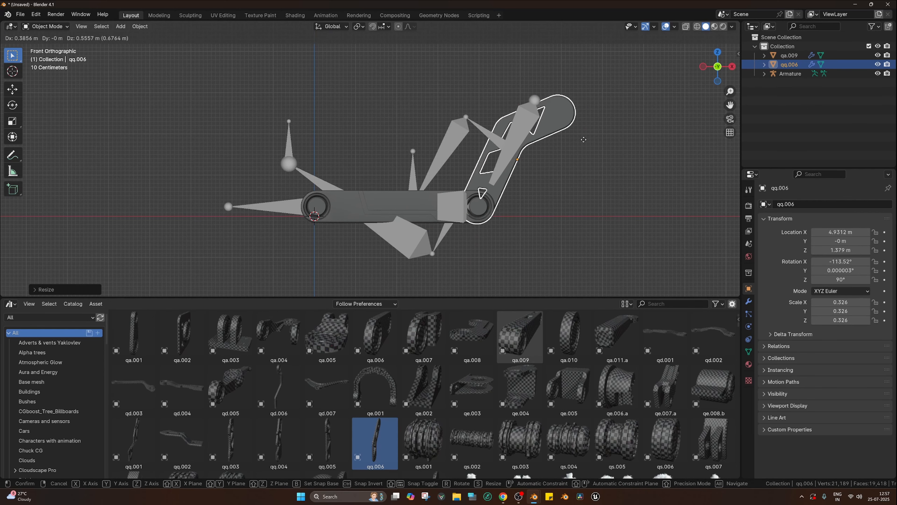
pyautogui.click(584, 139)
# Step: Move qq.006 along Y to about -0.22 m, to one side of the armature
pyautogui.moveTo(584, 139); pyautogui.dragTo(526, 148, button='middle')
pyautogui.press('g')
pyautogui.press('y')
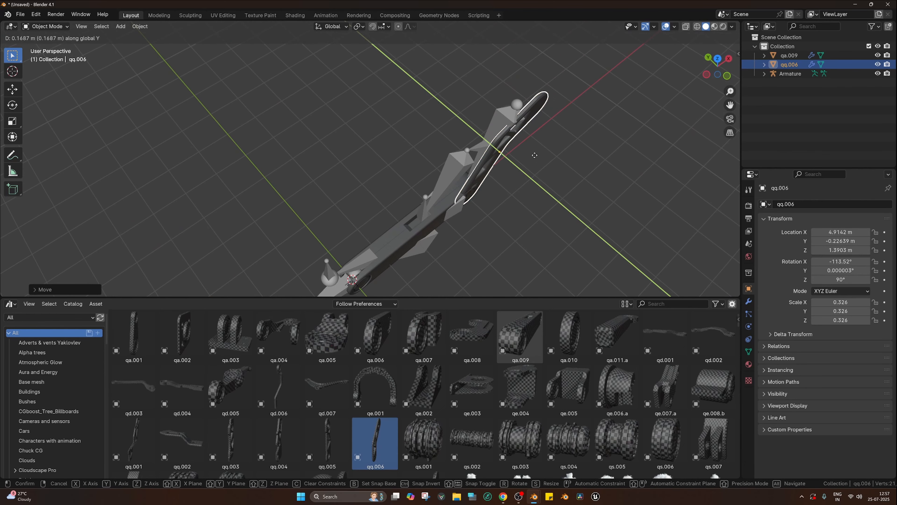
pyautogui.click(535, 157)
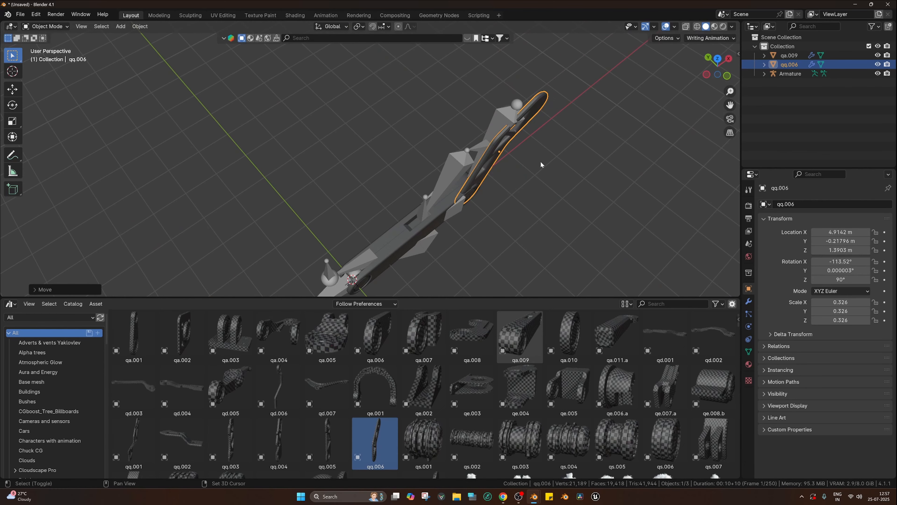
# Step: Make a linked duplicate of qq.006 offset about 0.48 m along Y, on the opposite side of the bone
pyautogui.hotkey('shift', 'd')
pyautogui.press('y')
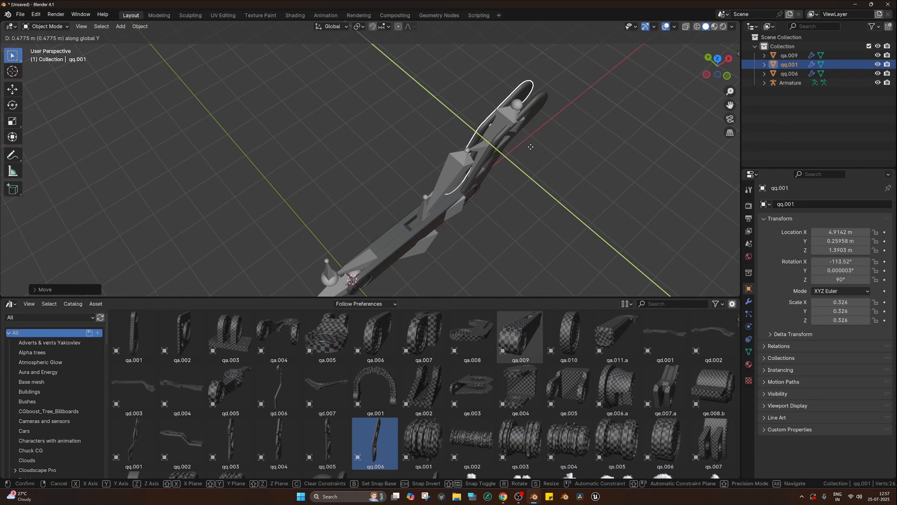
pyautogui.click(531, 146)
# Step: Examine the arm from the front and browse the kitbash asset thumbnails for the next part
pyautogui.moveTo(532, 148); pyautogui.dragTo(424, 201, button='middle')
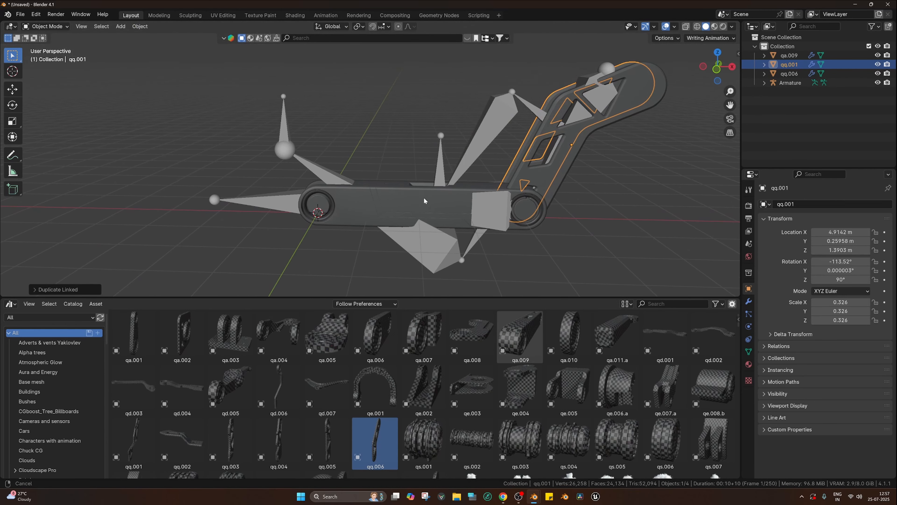
pyautogui.click(335, 201)
pyautogui.press('KP_1')
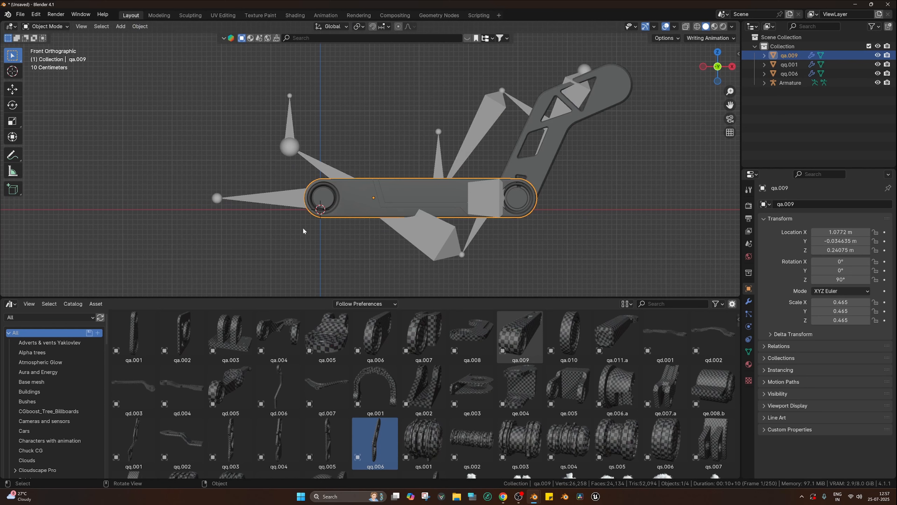
pyautogui.scroll(-5, 296, 424)
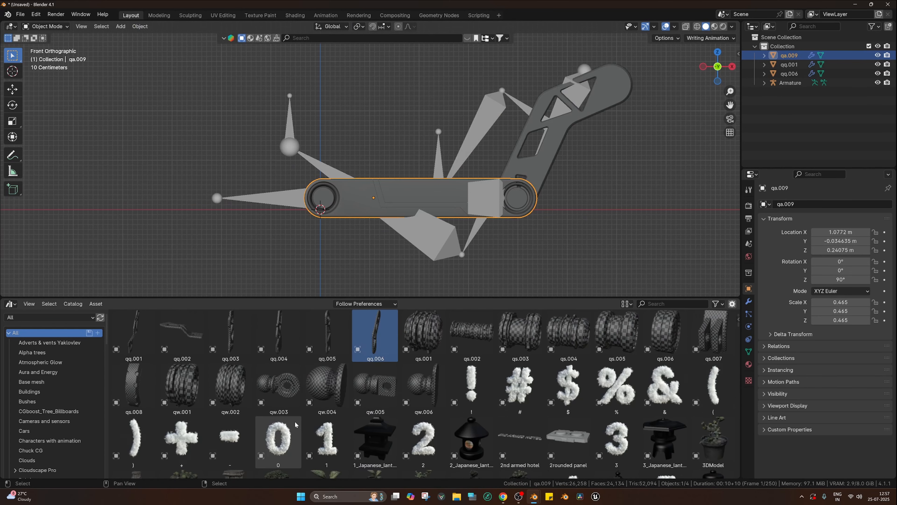
pyautogui.scroll(4, 296, 424)
pyautogui.scroll(-3, 401, 388)
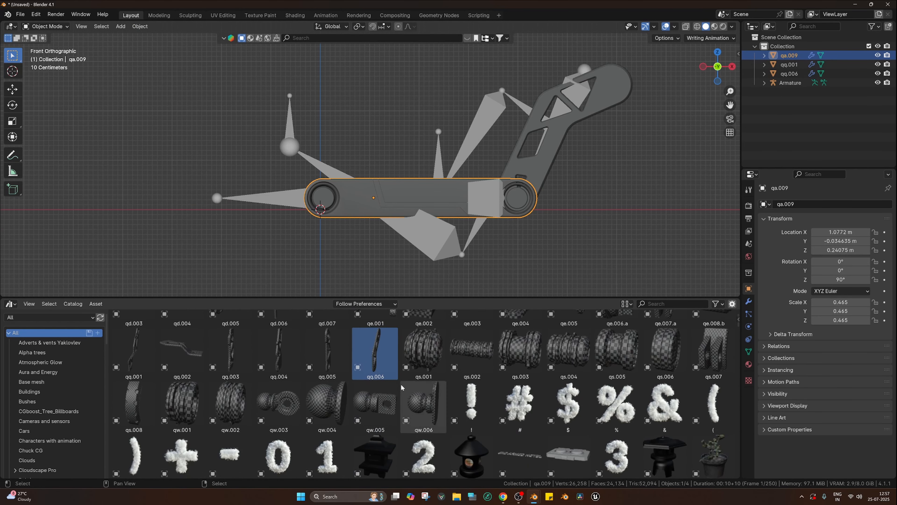
pyautogui.scroll(2, 505, 383)
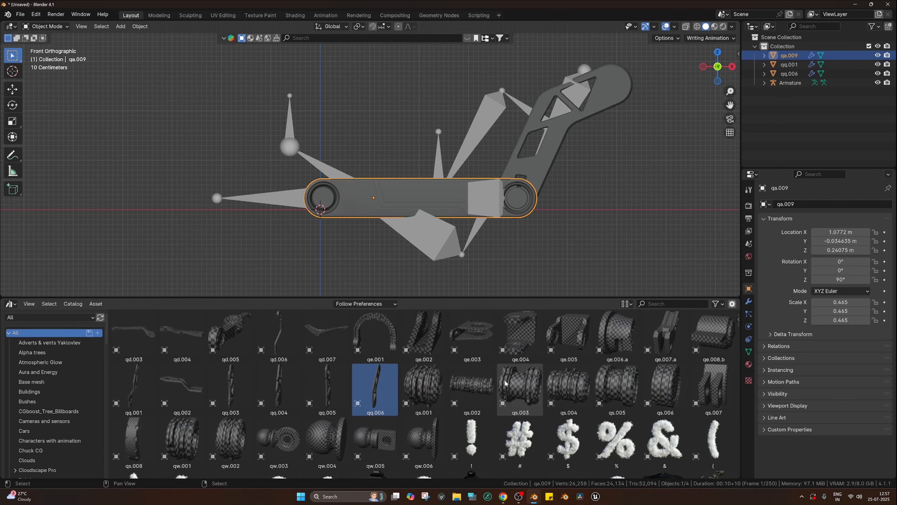
pyautogui.scroll(3, 505, 382)
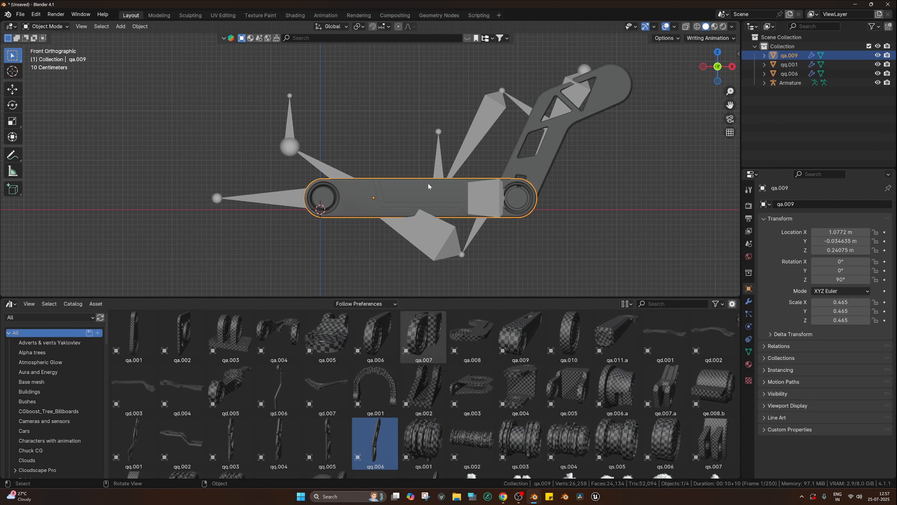
pyautogui.moveTo(435, 233)
pyautogui.keyDown('shift'); pyautogui.mouseDown(button='middle')
pyautogui.moveTo(440, 240)
pyautogui.moveTo(426, 219)
pyautogui.mouseUp(button='middle'); pyautogui.keyUp('shift')
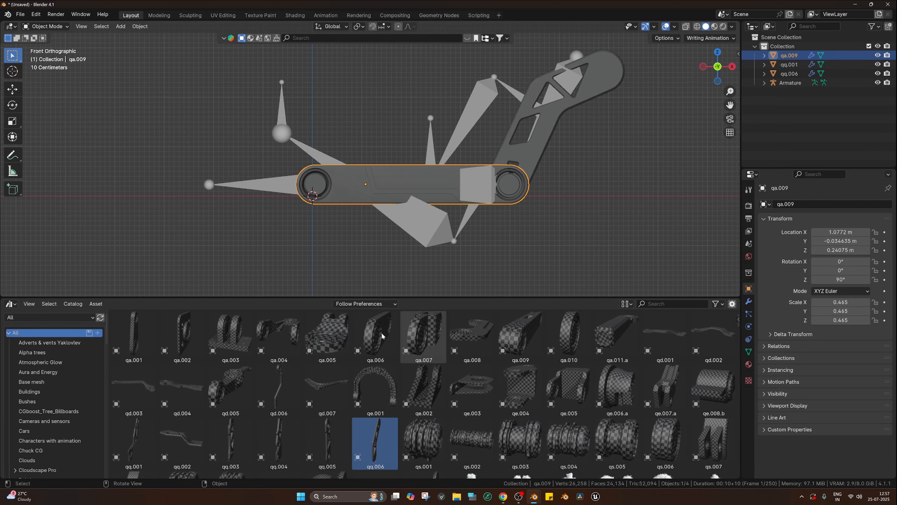
pyautogui.scroll(-3, 380, 357)
pyautogui.scroll(3, 376, 387)
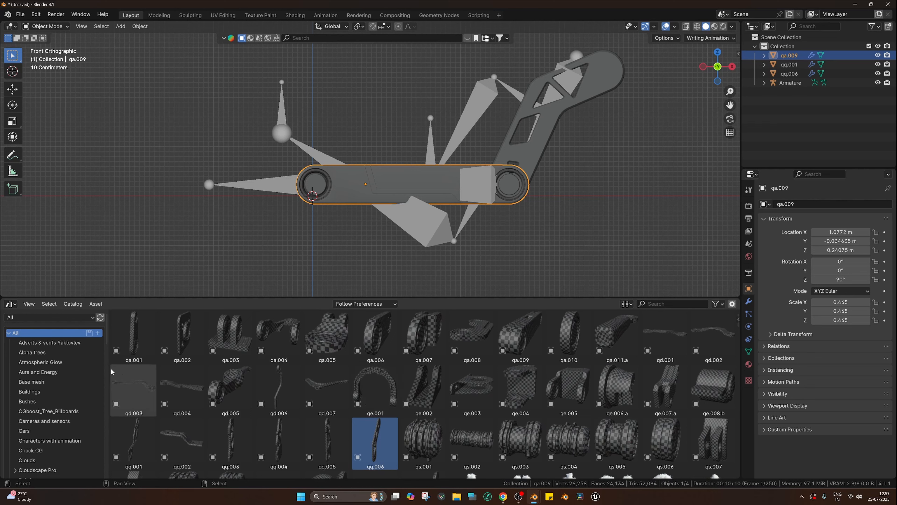
# Step: Add Cylinder.005 from the hydraulic assets catalog to the scene and rotate it 90° about the Z axis
pyautogui.scroll(-10, 67, 388)
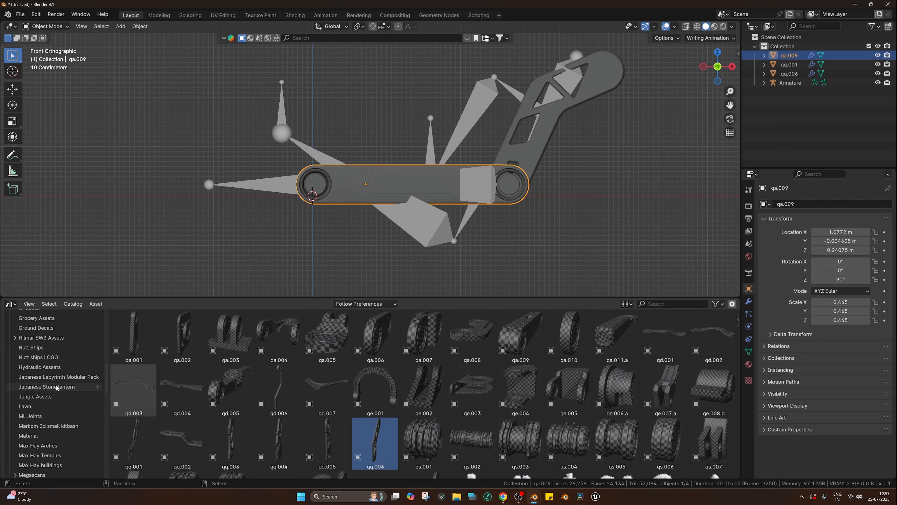
pyautogui.scroll(2, 46, 357)
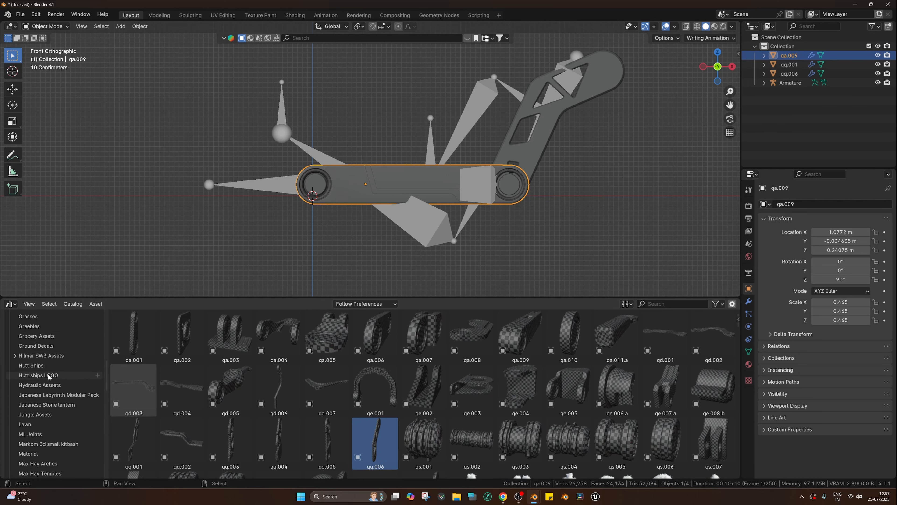
pyautogui.click(49, 385)
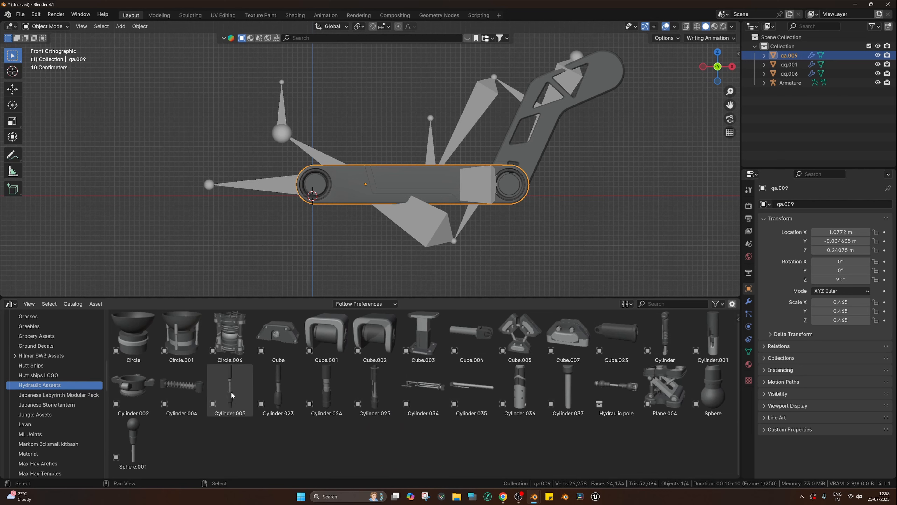
pyautogui.moveTo(231, 395); pyautogui.dragTo(396, 193)
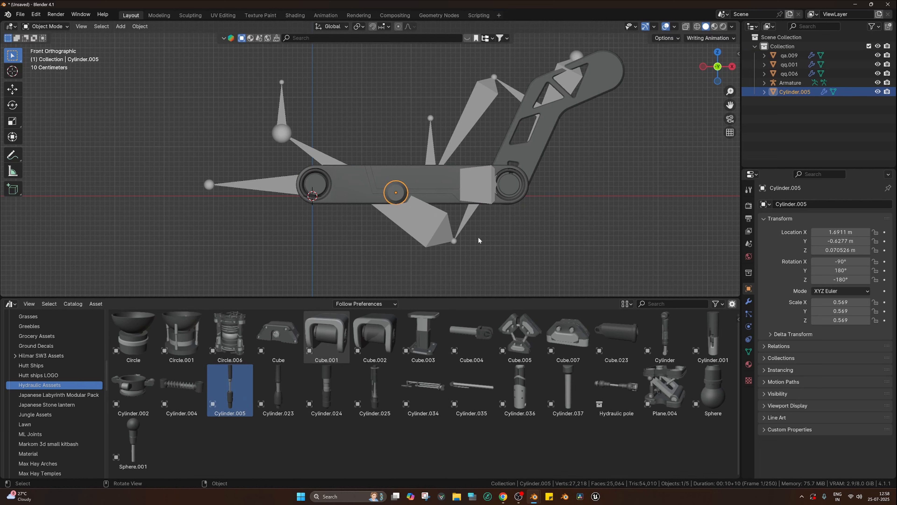
pyautogui.write('rz90')
pyautogui.press('Return')
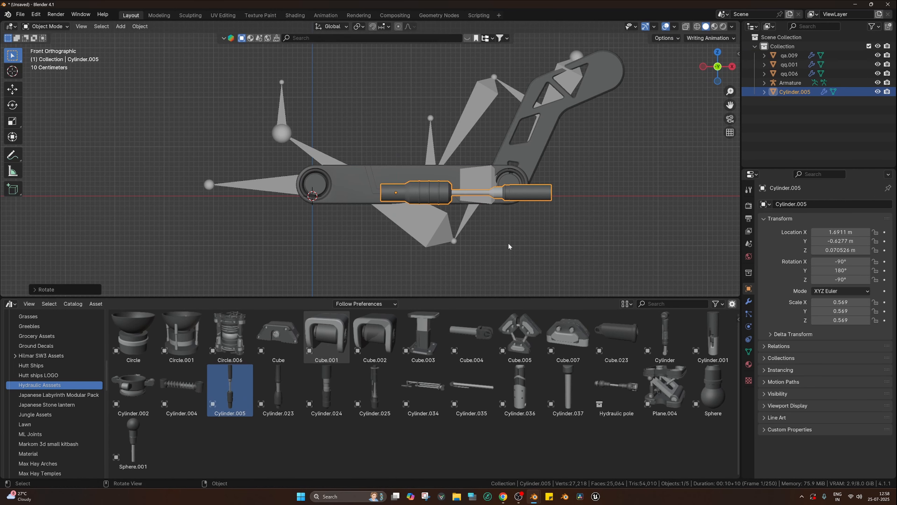
# Step: Tilt Cylinder.005 to about -55.2° X rotation, scale it to about 0.675 and fit it along the lower slanted bone
pyautogui.press('r')
pyautogui.press('Return')
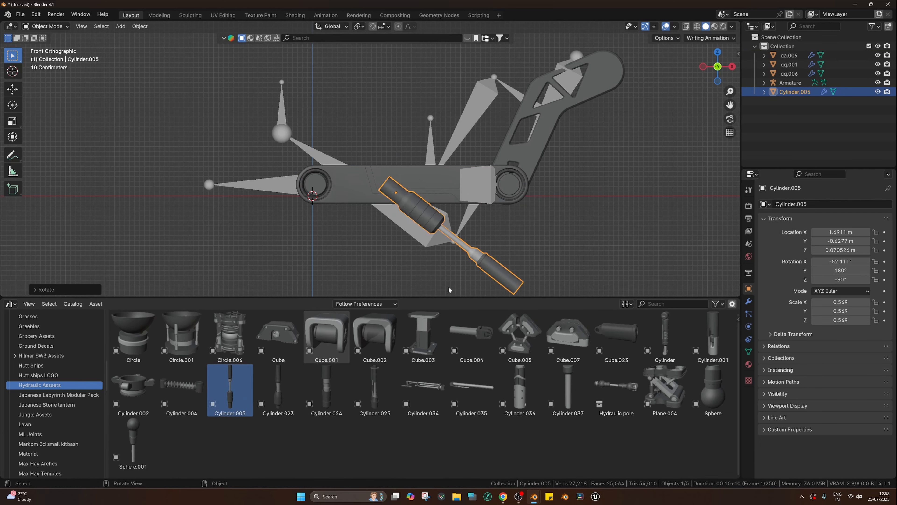
pyautogui.press('g')
pyautogui.click(354, 231)
pyautogui.press('r')
pyautogui.click(475, 242)
pyautogui.press('s')
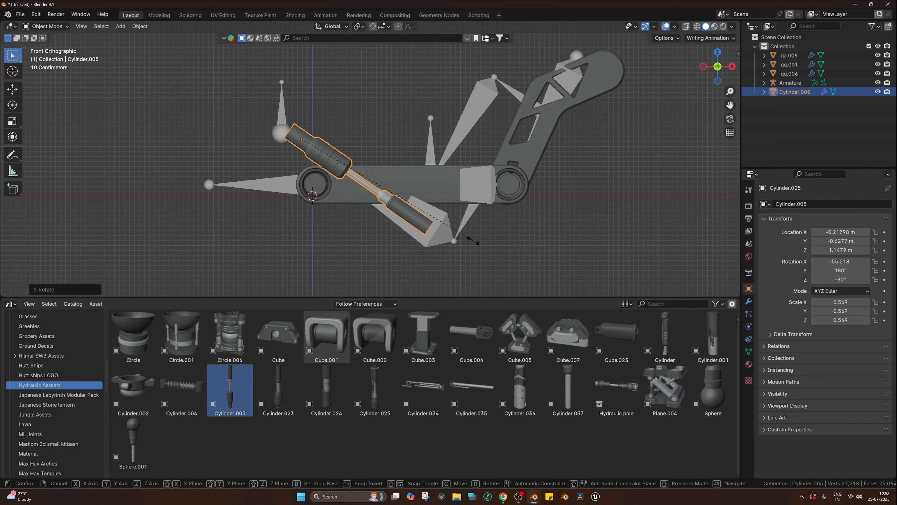
pyautogui.click(507, 253)
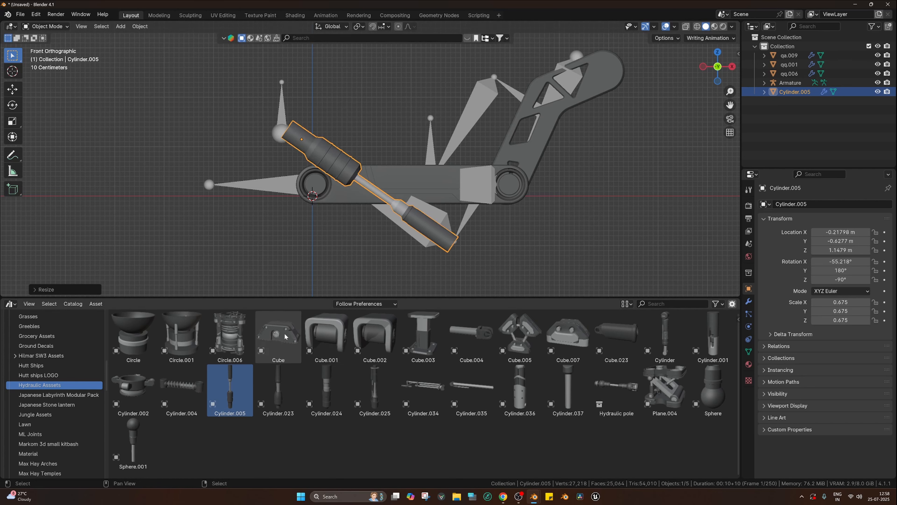
# Step: Add qa.007 from the complete asset list beside the arm and rotate it 90° about the Z axis
pyautogui.scroll(15, 52, 373)
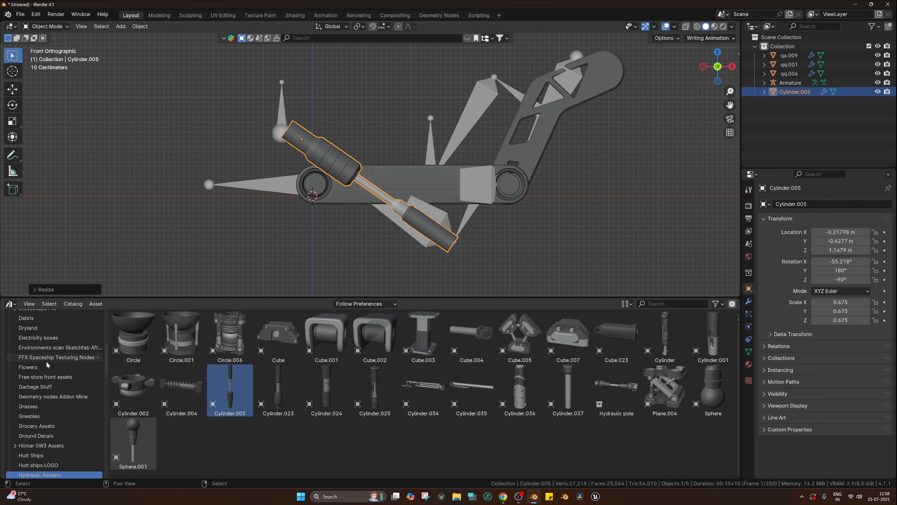
pyautogui.click(47, 340)
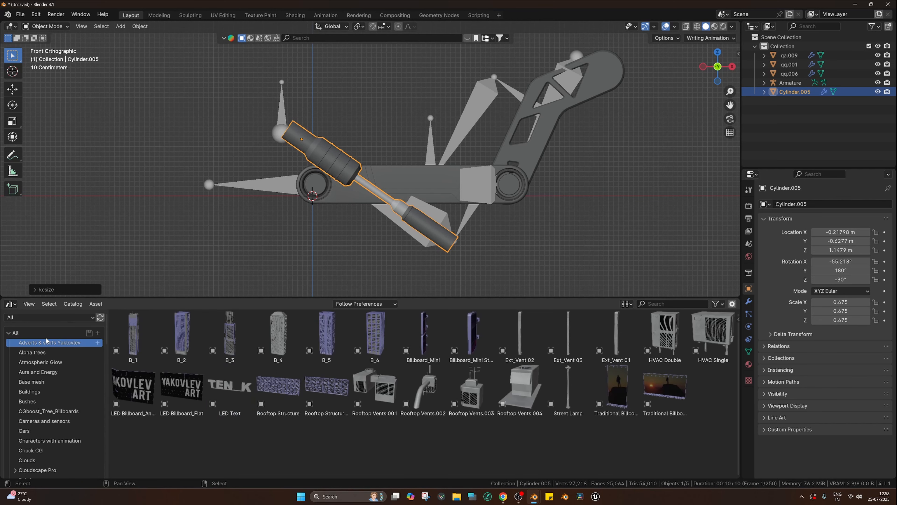
pyautogui.click(47, 332)
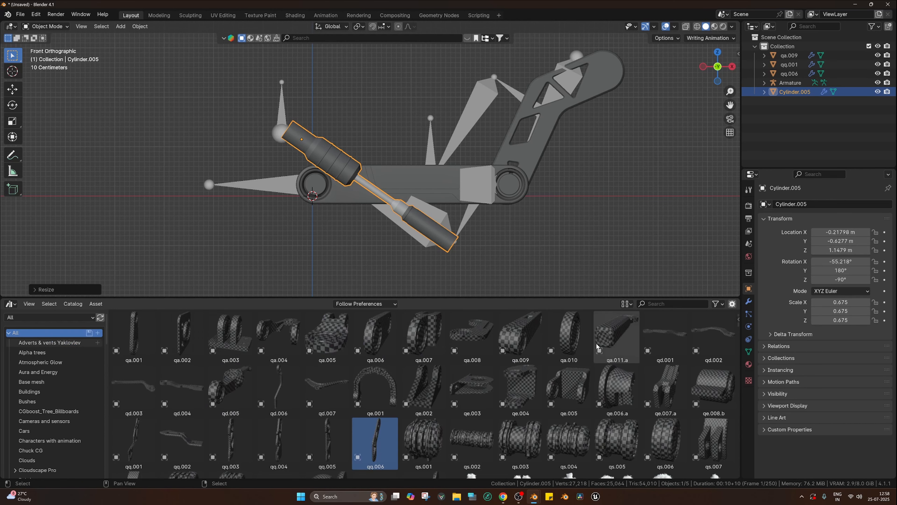
pyautogui.moveTo(423, 336); pyautogui.dragTo(521, 229)
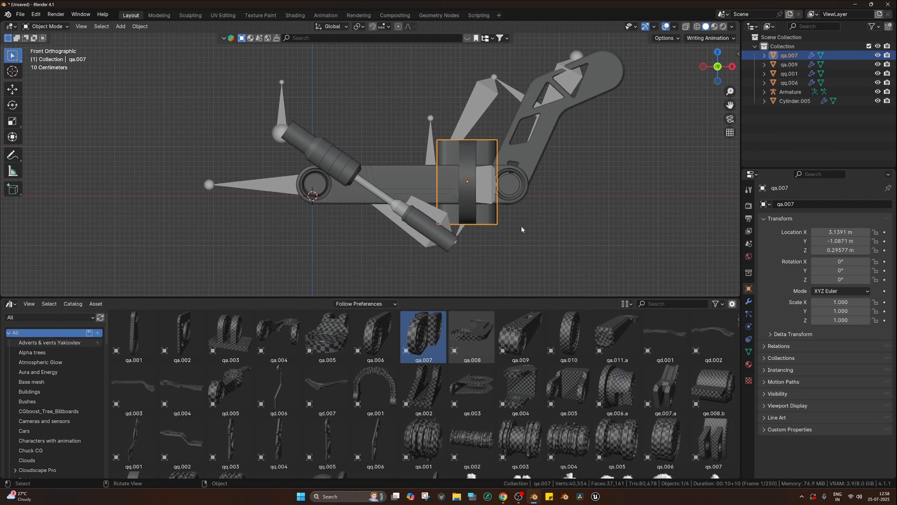
pyautogui.press('r')
pyautogui.press('z')
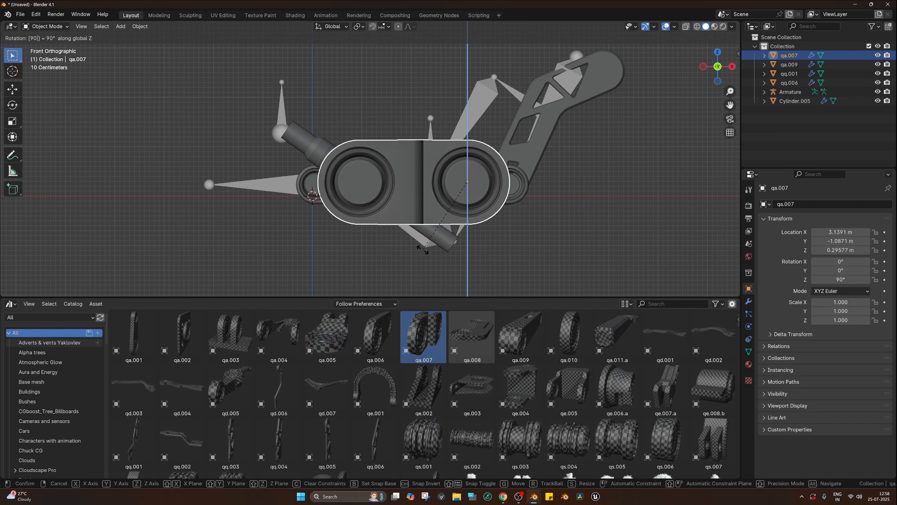
pyautogui.click(423, 252)
# Step: Tilt qa.007 to about -62.2° X rotation, scale it to about 0.521 and place it over the short bone at the cylinder's lower end
pyautogui.press('r')
pyautogui.click(554, 237)
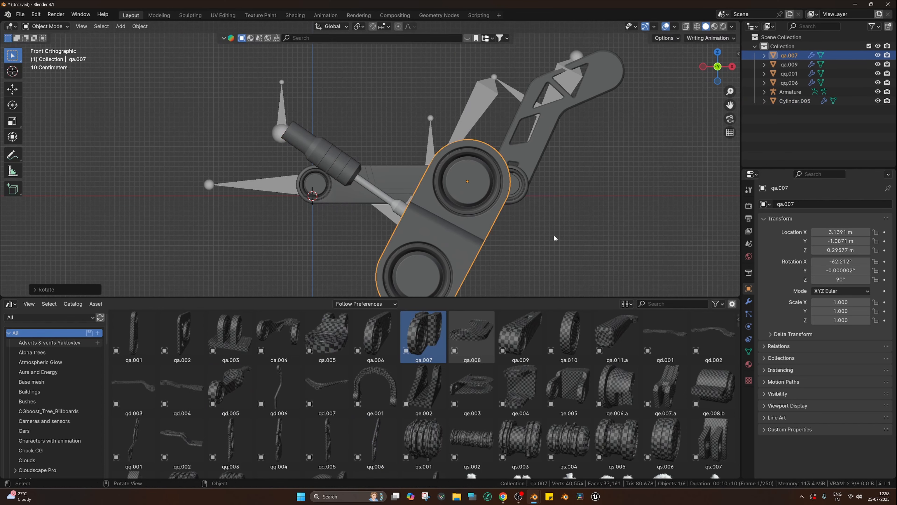
pyautogui.press('s')
pyautogui.click(514, 222)
pyautogui.press('g')
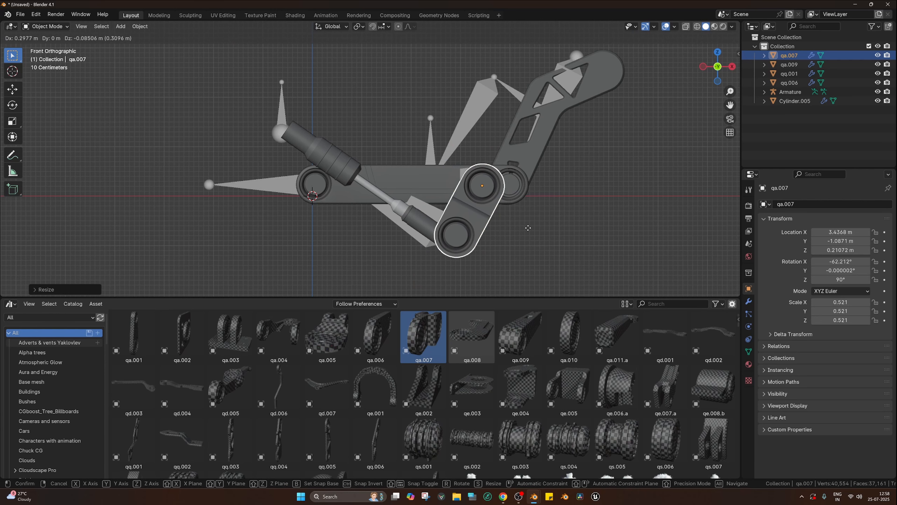
# Step: Move qa.007 along Y to about -0.64 m, in line with the hydraulic cylinder
pyautogui.keyDown('alt'); pyautogui.moveTo(528, 230); pyautogui.dragTo(505, 237, button='middle'); pyautogui.keyUp('alt')
pyautogui.press('y')
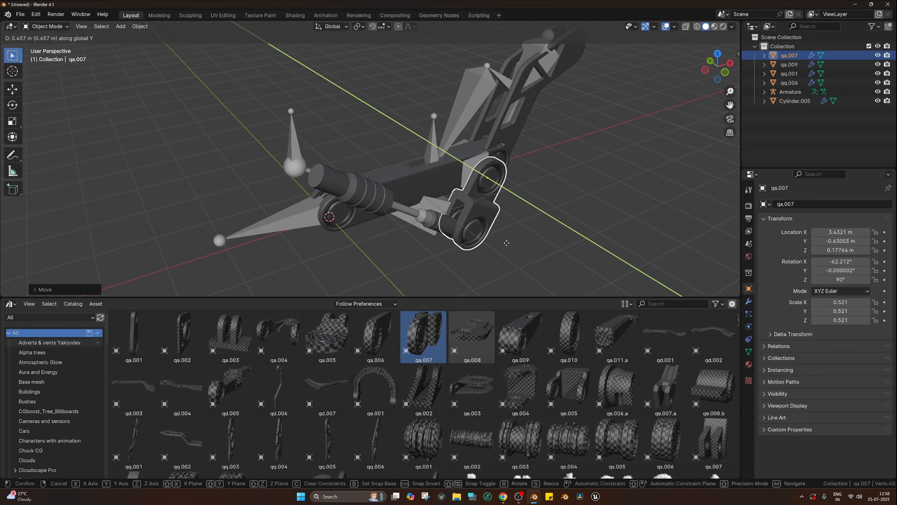
pyautogui.click(492, 233)
# Step: Make a linked duplicate of qa.007 and Cylinder.005 together, raised about 1.73 m along Z
pyautogui.moveTo(538, 216); pyautogui.dragTo(454, 216, button='middle')
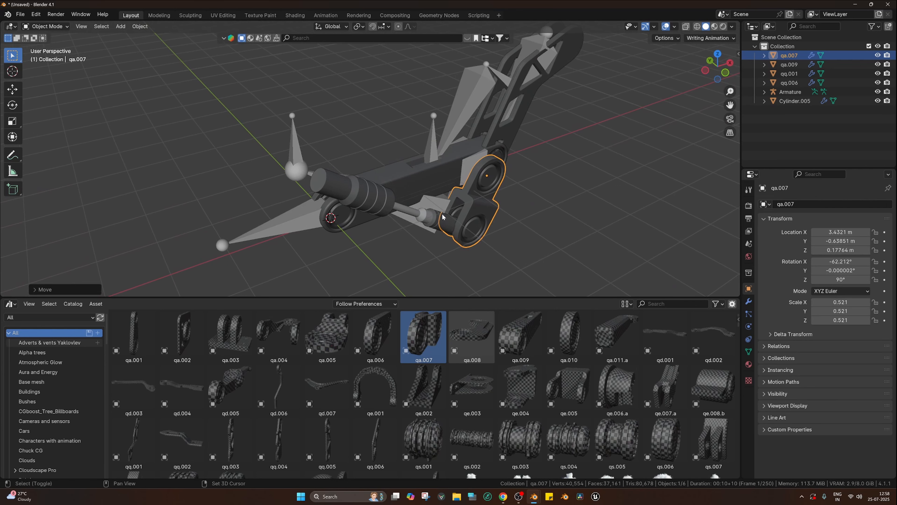
pyautogui.keyDown('shift'); pyautogui.click(448, 216); pyautogui.keyUp('shift')
pyautogui.press('KP_1')
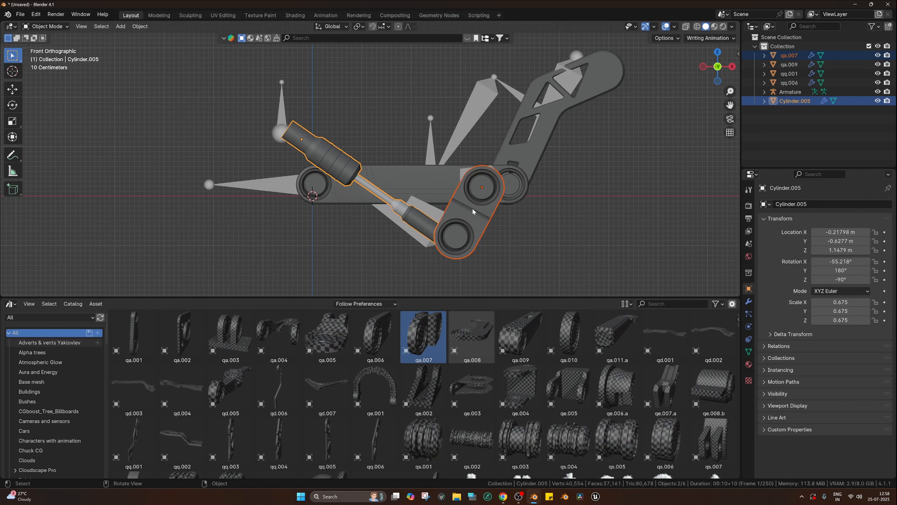
pyautogui.hotkey('alt', 'd')
pyautogui.press('z')
pyautogui.click(505, 128)
pyautogui.moveTo(505, 127); pyautogui.dragTo(555, 143, button='middle')
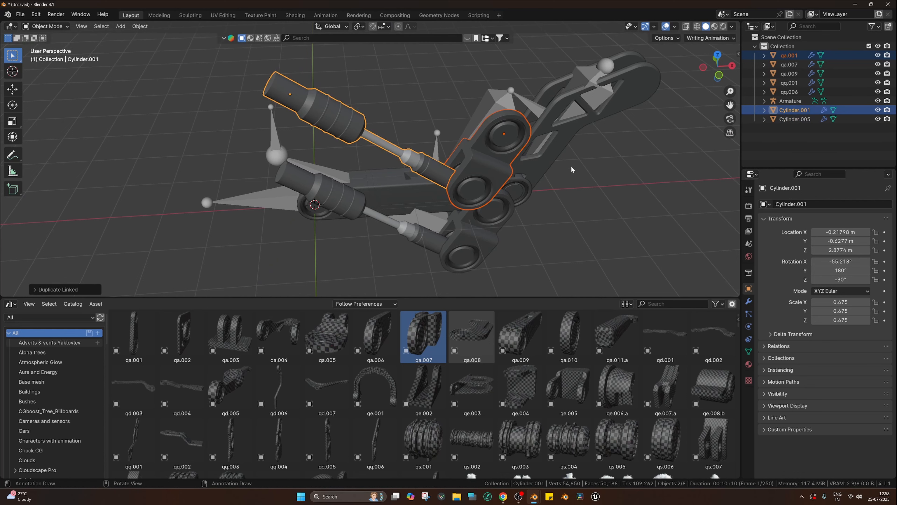
# Step: Flip the duplicated cylinder and link pair by rotating it 180° about the X axis
pyautogui.write('sz-1')
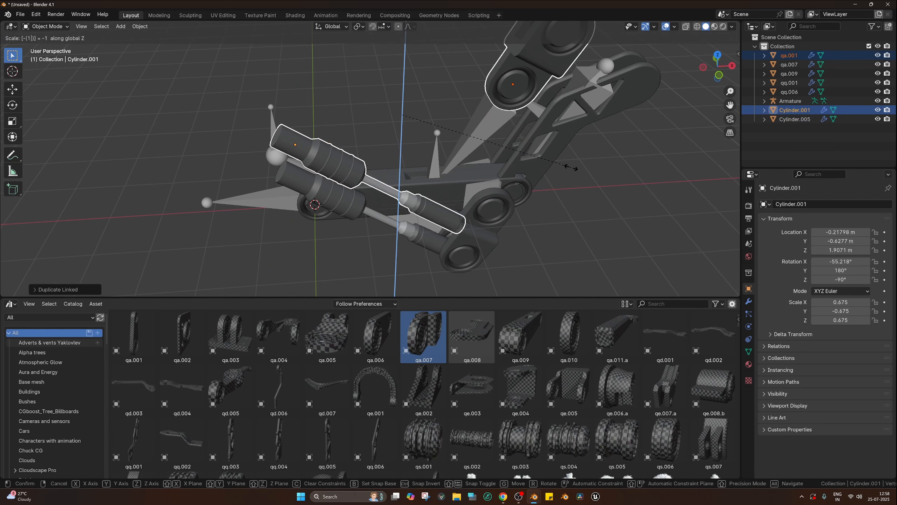
pyautogui.press('Escape')
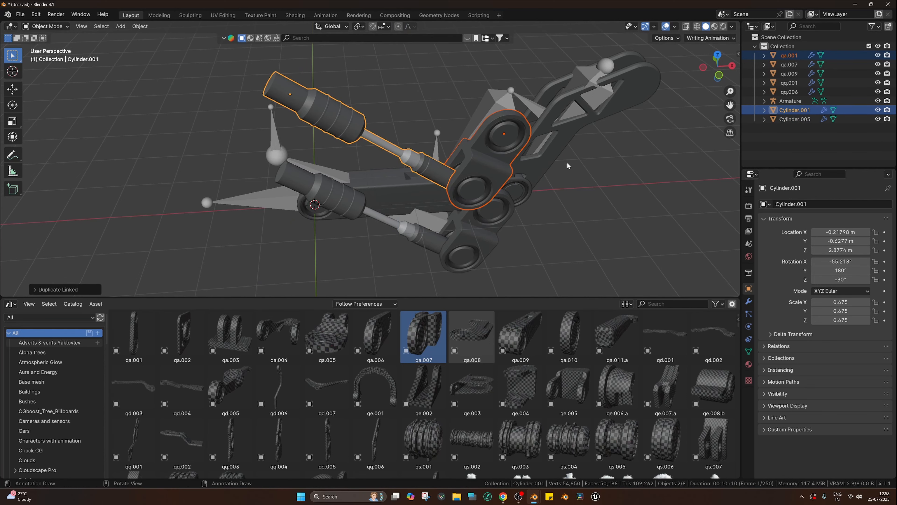
pyautogui.press('r')
pyautogui.press('x')
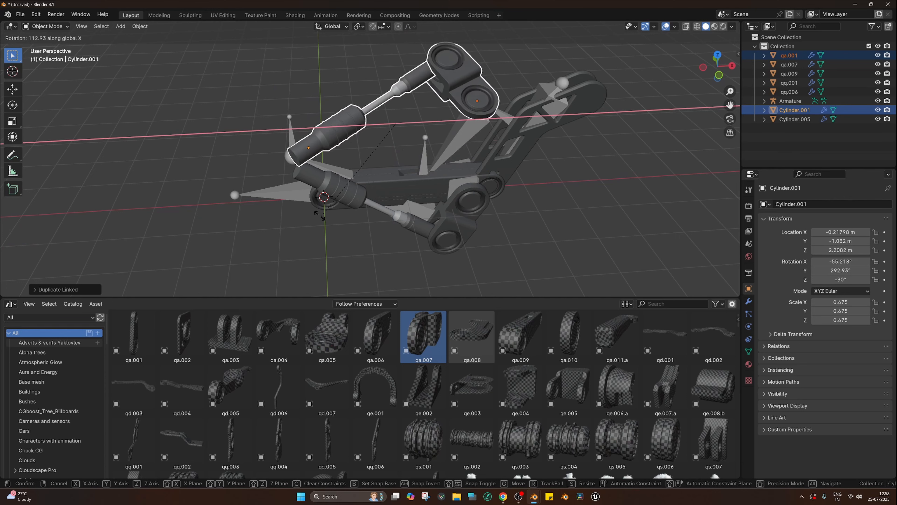
pyautogui.click(315, 211)
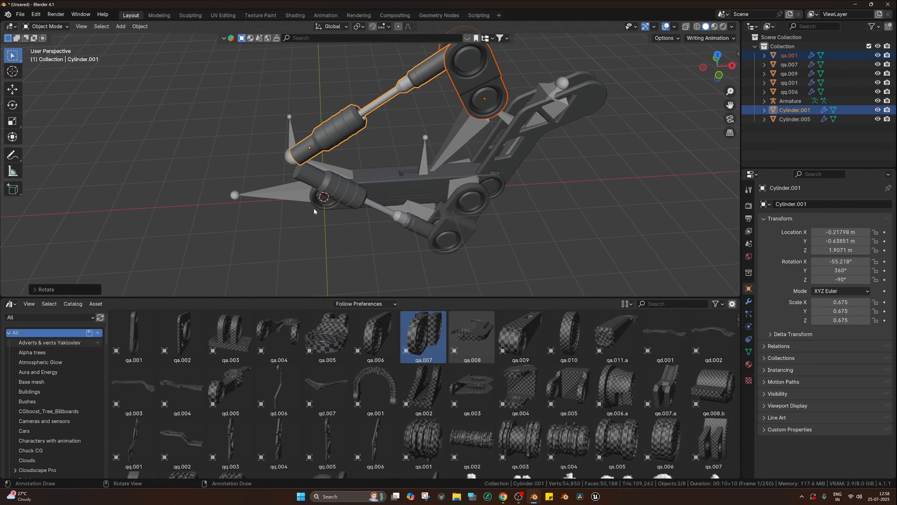
# Step: Lower the flipped pair along Z until its cylinder is at about 0.80 m, and shift it along X toward the upper arm
pyautogui.press('KP_1')
pyautogui.press('g')
pyautogui.press('z')
pyautogui.click(329, 256)
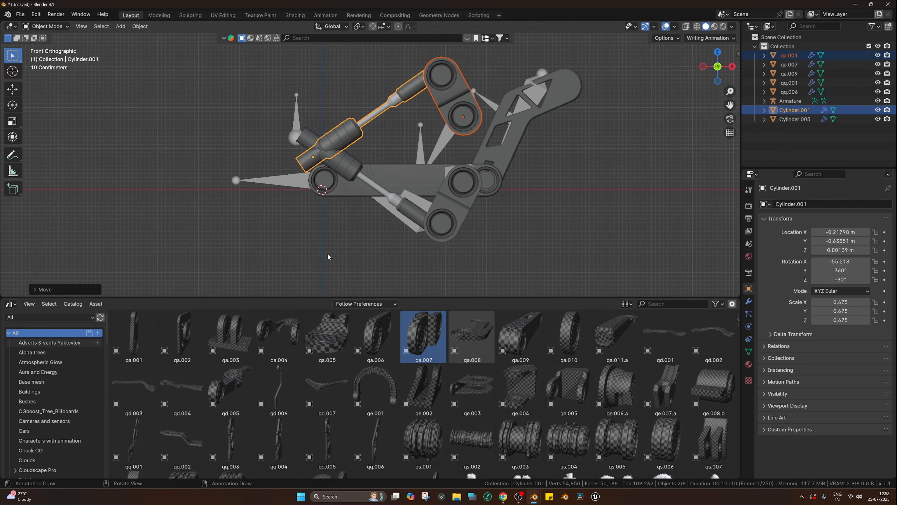
pyautogui.press('g')
pyautogui.press('x')
pyautogui.click(470, 222)
# Step: Tilt the flipped pair by about -22.5° and position it over the upper bones, its cylinder at about X 1.80 m, Z -0.66 m
pyautogui.press('r')
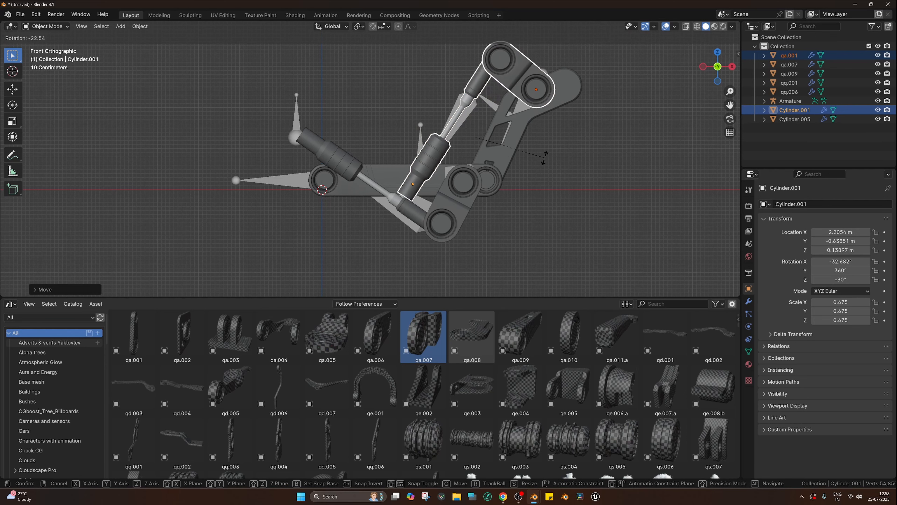
pyautogui.click(544, 158)
pyautogui.press('g')
pyautogui.press('z')
pyautogui.click(530, 191)
pyautogui.press('g')
pyautogui.press('x')
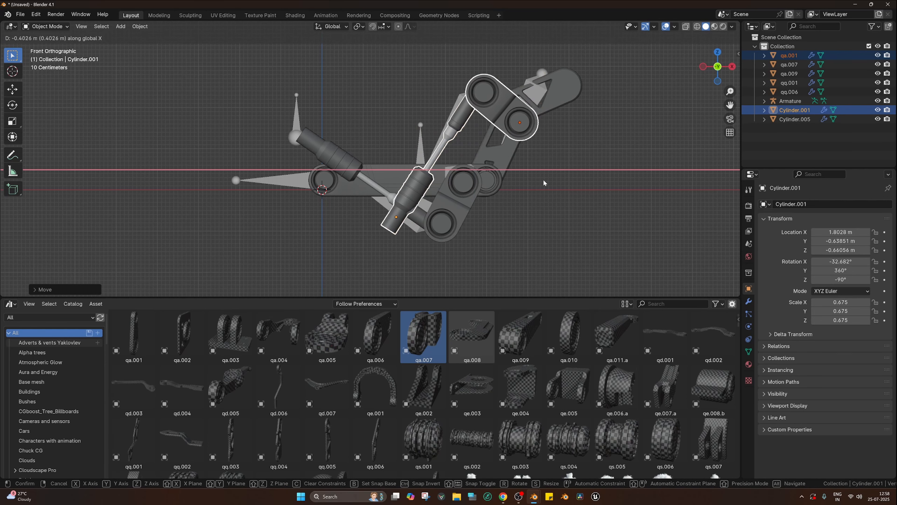
pyautogui.click(543, 183)
# Step: Move the flipped pair along Y until its cylinder is at about 0.44 m, on the opposite side of the arm
pyautogui.moveTo(565, 173); pyautogui.dragTo(629, 202, button='middle')
pyautogui.press('g')
pyautogui.press('y')
pyautogui.click(528, 170)
pyautogui.keyDown('shift'); pyautogui.moveTo(519, 159); pyautogui.dragTo(500, 284, button='middle'); pyautogui.keyUp('shift')
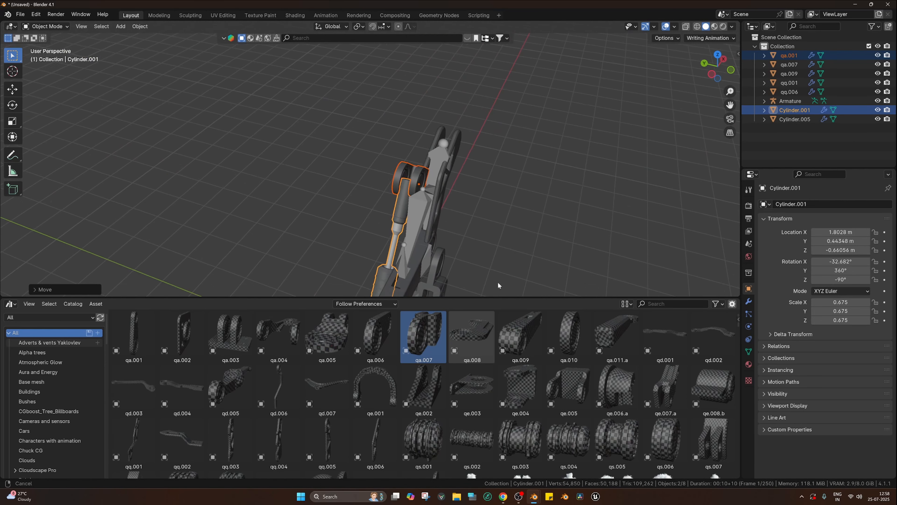
# Step: Move the flipped cylinder and link pair along Y until its cylinder is at about 0.03 m, and raise it to about Z -0.37 m
pyautogui.scroll(2, 463, 224)
pyautogui.keyDown('shift'); pyautogui.moveTo(464, 223); pyautogui.dragTo(461, 154, button='middle'); pyautogui.keyUp('shift')
pyautogui.press('g')
pyautogui.press('y')
pyautogui.click(493, 173)
pyautogui.keyDown('shift'); pyautogui.moveTo(544, 204); pyautogui.dragTo(368, 239, button='middle'); pyautogui.keyUp('shift')
pyautogui.press('g')
pyautogui.click(511, 145)
# Step: Scale the upper cylinder alone down to 0.486 and move it along Z and X to about Z 0.41 m, X 2.26 m
pyautogui.click(346, 235)
pyautogui.press('s')
pyautogui.click(475, 232)
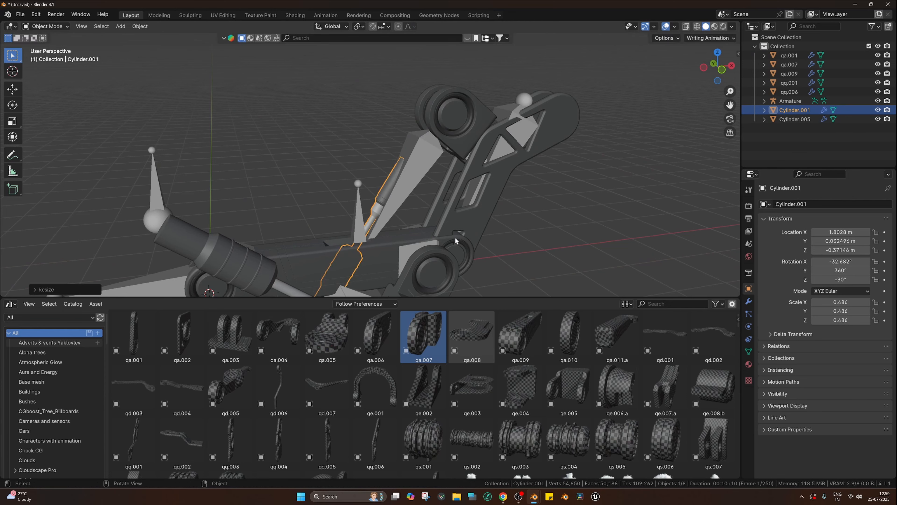
pyautogui.press('g')
pyautogui.press('z')
pyautogui.click(487, 198)
pyautogui.press('g')
pyautogui.press('x')
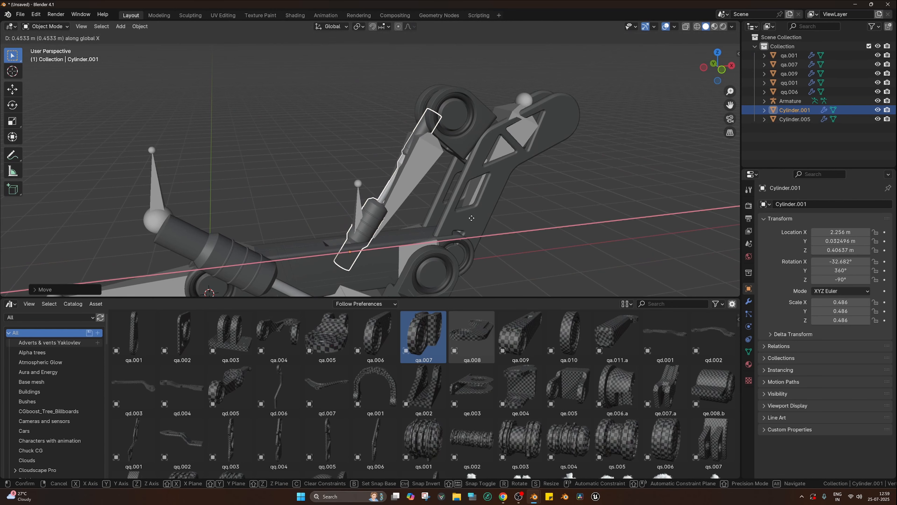
pyautogui.click(471, 218)
pyautogui.moveTo(471, 218); pyautogui.dragTo(399, 267, button='middle')
pyautogui.press('g')
pyautogui.press('y')
pyautogui.rightClick(430, 238)
# Step: Move the long lower arm mesh qa.009 along Y to about 0.04 m
pyautogui.click(401, 284)
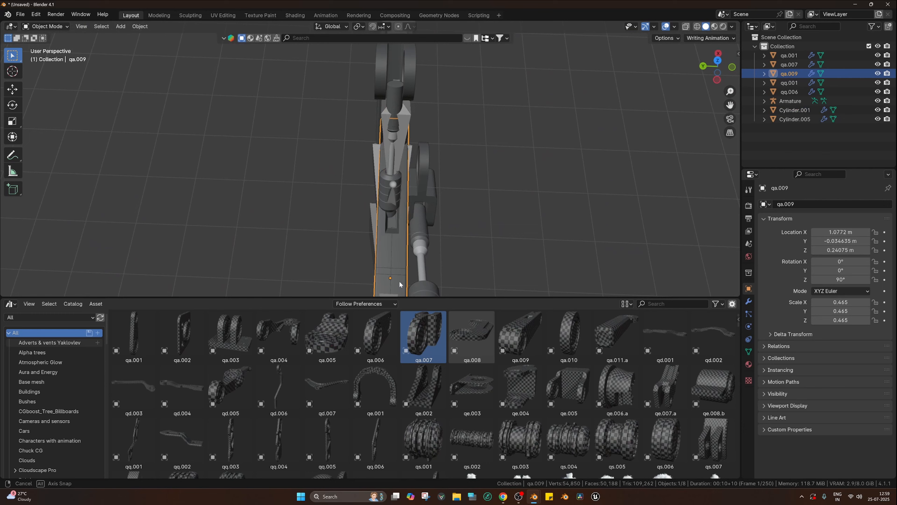
pyautogui.press('g')
pyautogui.press('x')
pyautogui.press('y')
pyautogui.click(459, 207)
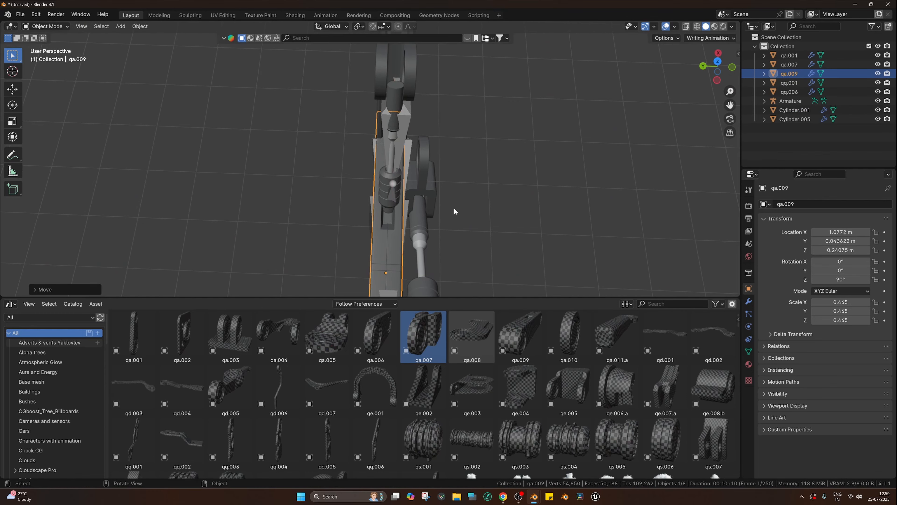
# Step: Move the lower cylinder and its qa.007 link together along Y until the cylinder is at about -0.46 m
pyautogui.moveTo(455, 208); pyautogui.dragTo(449, 228, button='middle')
pyautogui.click(408, 253)
pyautogui.keyDown('shift'); pyautogui.click(438, 203); pyautogui.keyUp('shift')
pyautogui.press('g')
pyautogui.press('y')
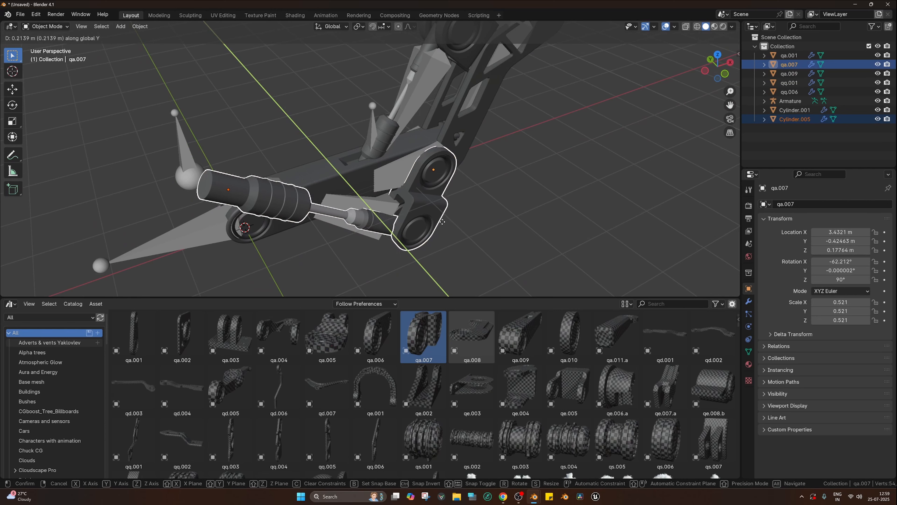
pyautogui.click(278, 207)
# Step: Rotate the lower cylinder about Z to about -102° and shift it along Y to about 0.08 m in top view
pyautogui.click(279, 207)
pyautogui.moveTo(279, 206); pyautogui.dragTo(300, 217, button='middle')
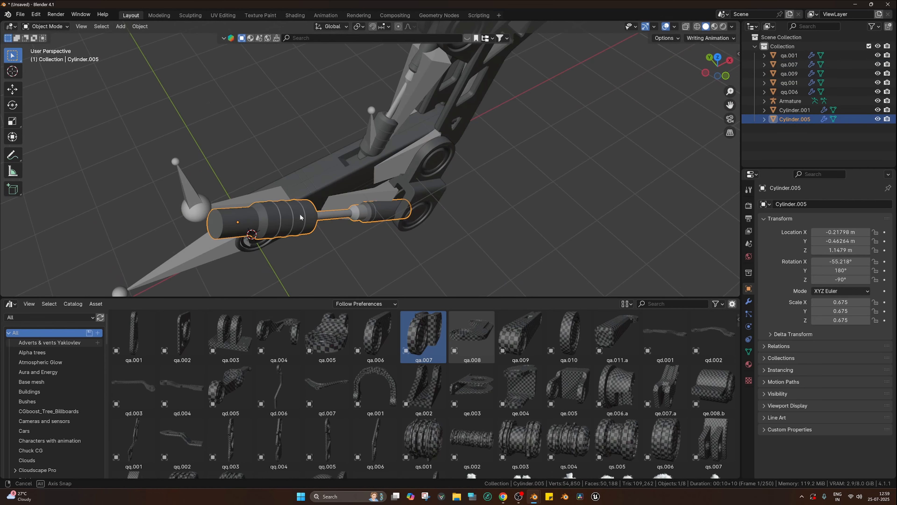
pyautogui.press('KP_7')
pyautogui.scroll(-3, 320, 186)
pyautogui.press('r')
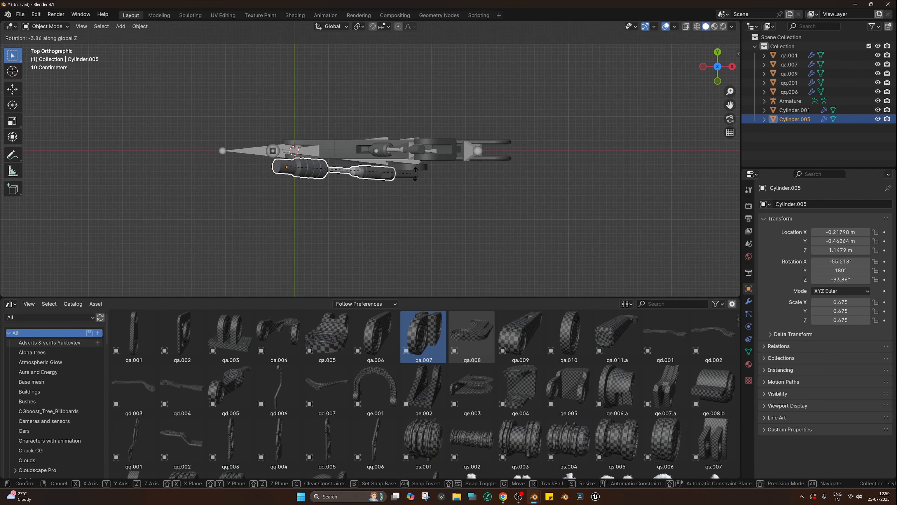
pyautogui.click(414, 184)
pyautogui.press('g')
pyautogui.press('y')
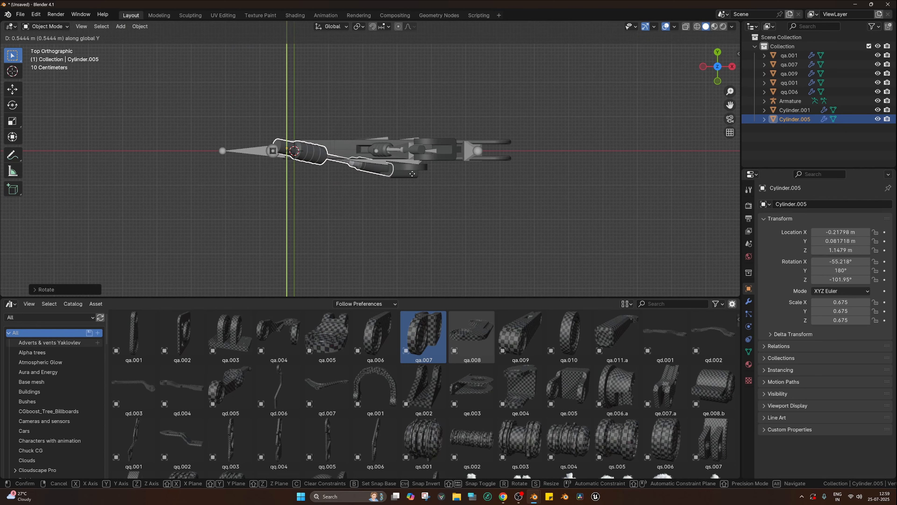
pyautogui.click(412, 174)
# Step: Fine-tune the lower cylinder's Z rotation to about -100.8° and its Y position to about 0.04 m
pyautogui.press('r')
pyautogui.press('z')
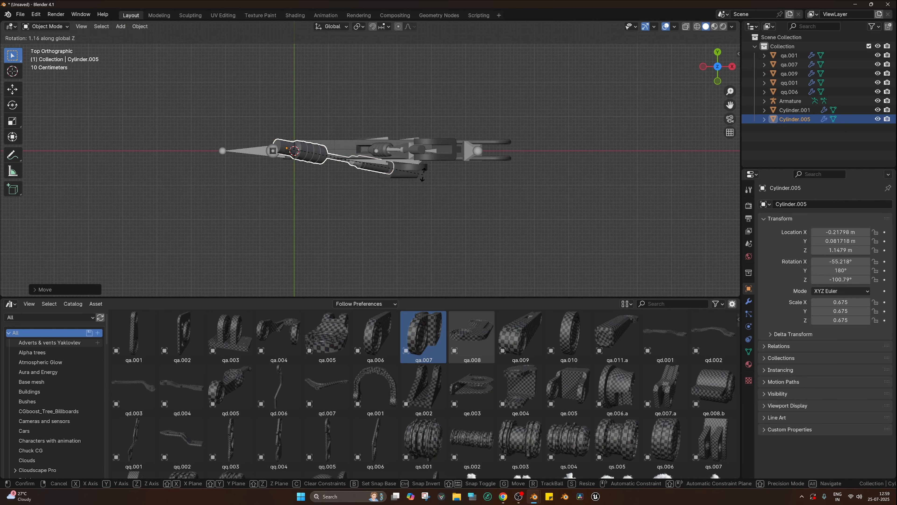
pyautogui.click(423, 176)
pyautogui.press('g')
pyautogui.press('y')
pyautogui.click(424, 179)
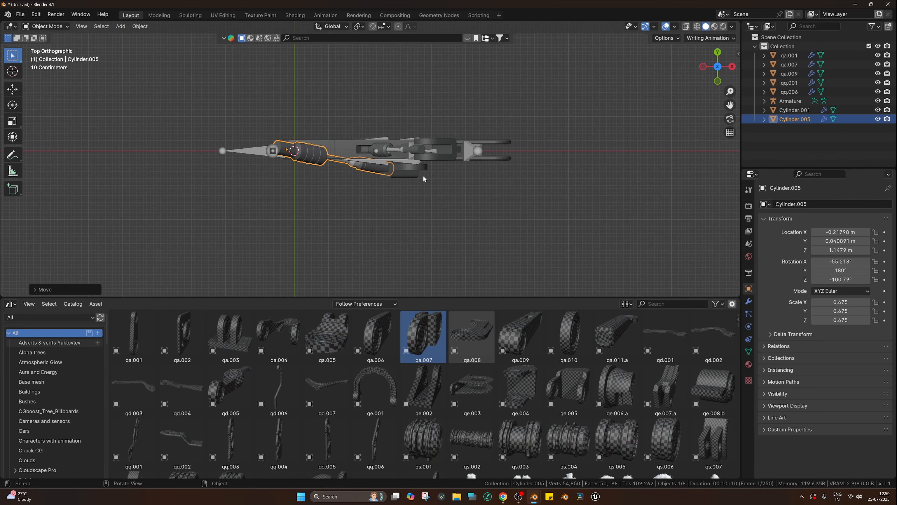
# Step: Add the Cylinder.002 ring mount from the Hydraulic Assets catalog to the scene in front of the arm's base
pyautogui.moveTo(381, 197); pyautogui.dragTo(427, 181, button='middle')
pyautogui.scroll(-3, 326, 389)
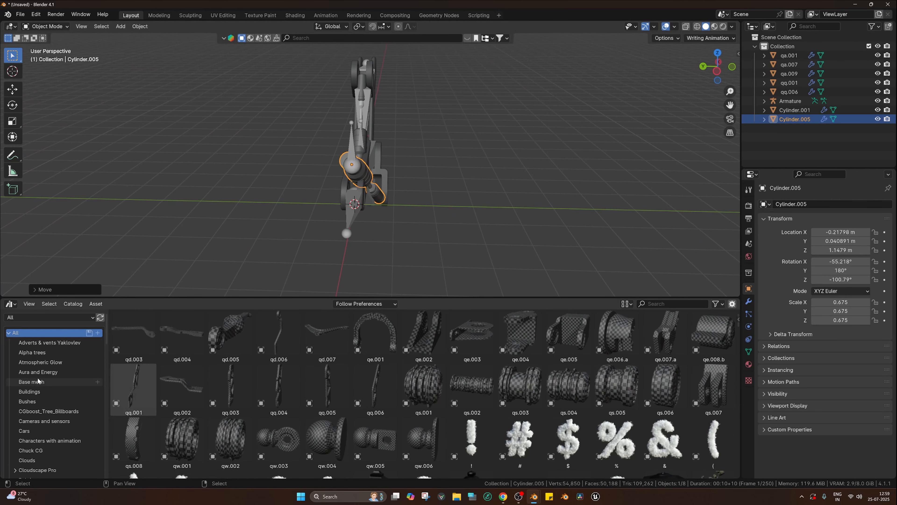
pyautogui.scroll(-5, 43, 414)
pyautogui.scroll(-5, 43, 415)
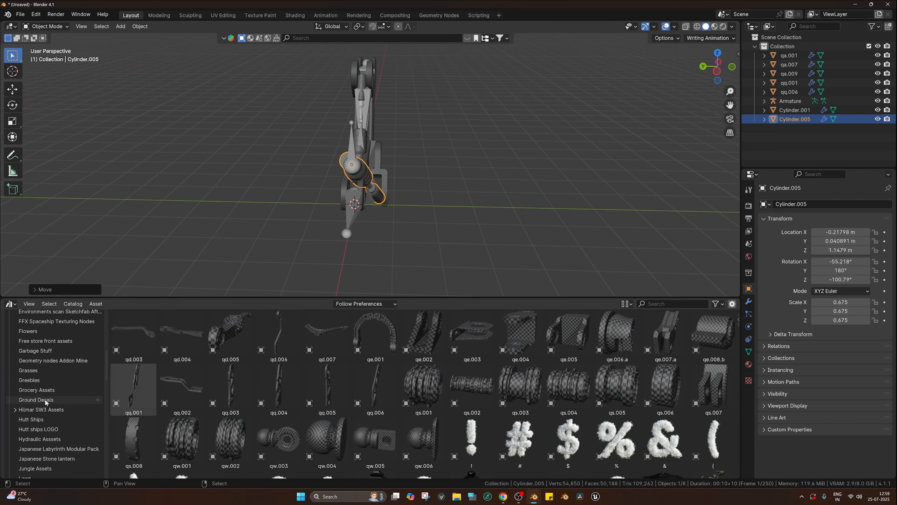
pyautogui.click(43, 438)
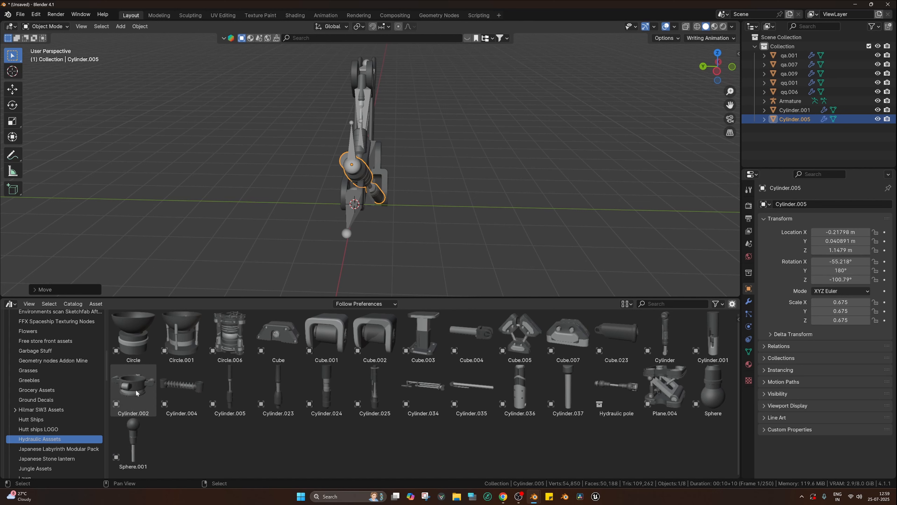
pyautogui.moveTo(136, 393); pyautogui.dragTo(372, 212)
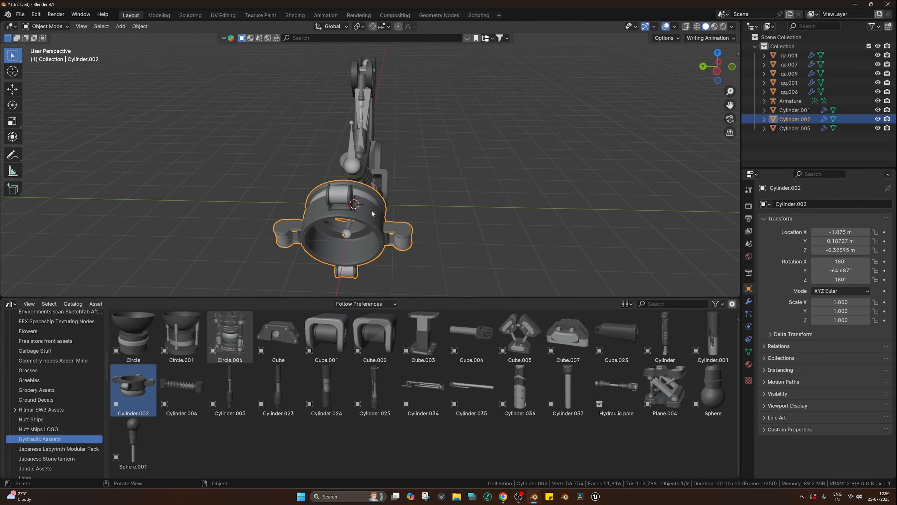
# Step: Clear the ring mount's rotation and rotate it 90° about the Y axis
pyautogui.hotkey('alt', 'r')
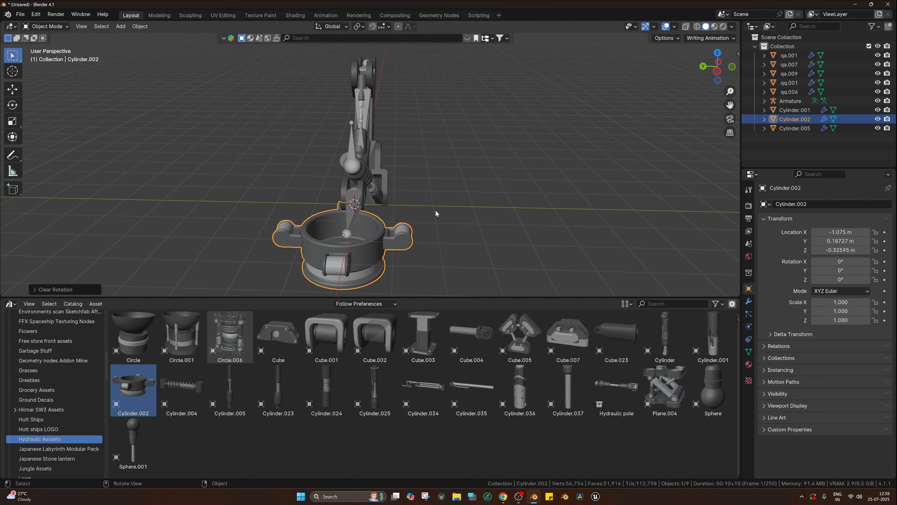
pyautogui.press('r')
pyautogui.write('xy')
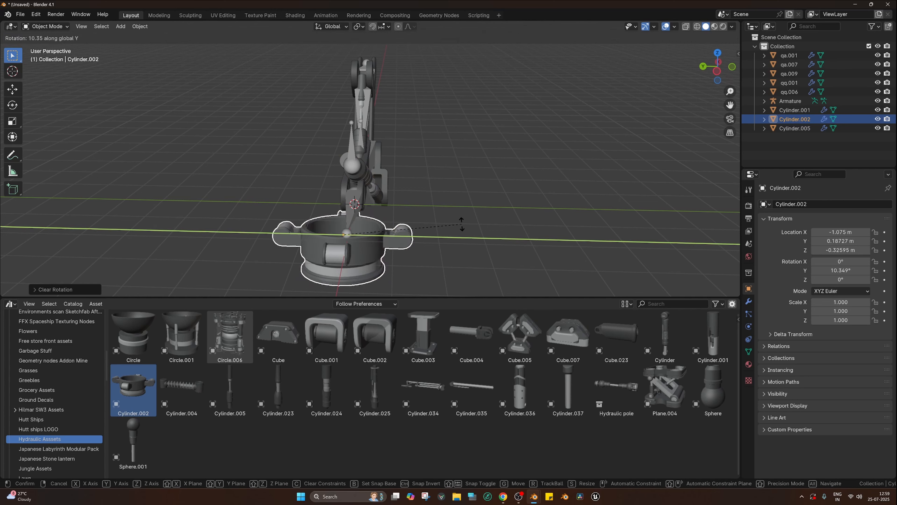
pyautogui.write('90')
pyautogui.press('Return')
pyautogui.press('r')
pyautogui.press('y')
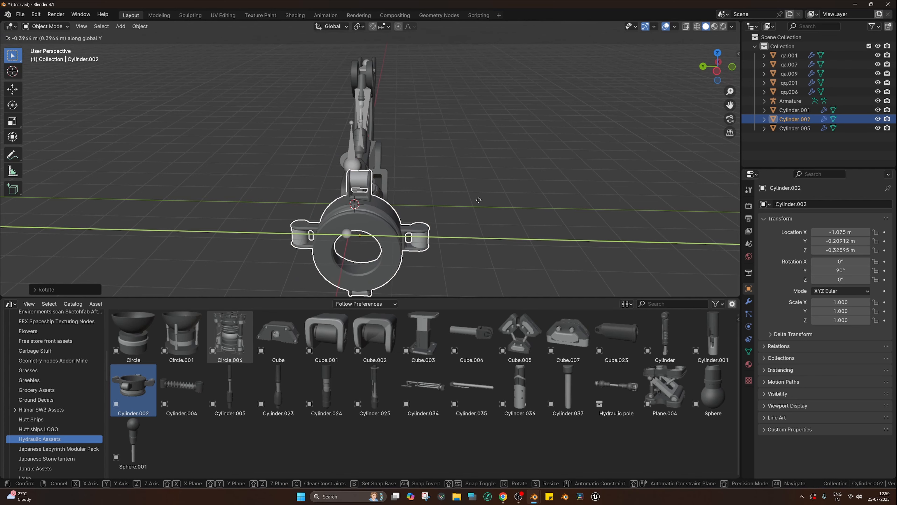
pyautogui.press('Escape')
# Step: Turn the ring mount 180° about the Z axis
pyautogui.write('rz180')
pyautogui.press('Return')
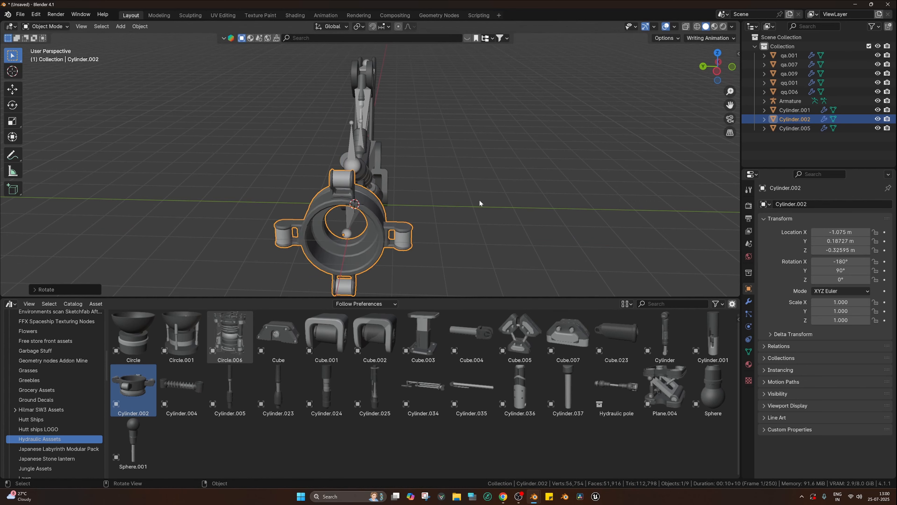
# Step: Move the ring mount along X to about -0.46 m and along Y to about 0.61 m
pyautogui.moveTo(480, 199); pyautogui.dragTo(389, 193, button='middle')
pyautogui.press('g')
pyautogui.press('y')
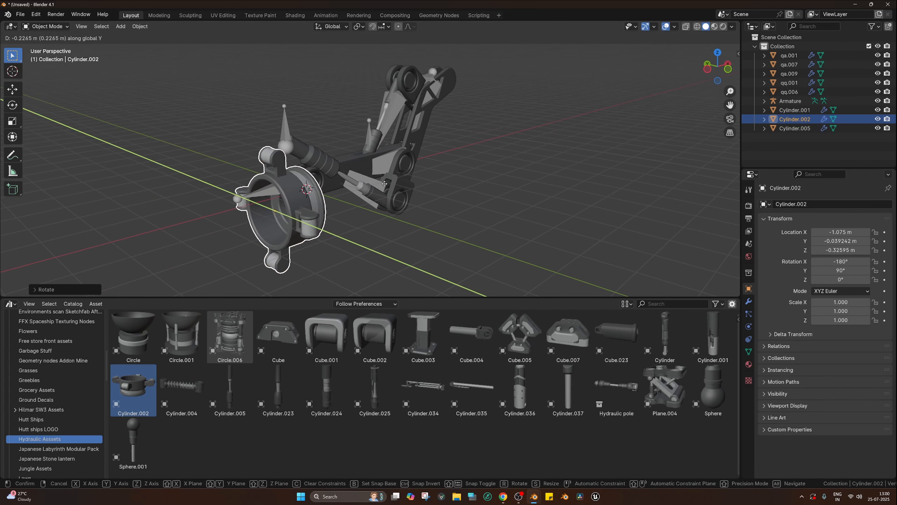
pyautogui.press('x')
pyautogui.click(392, 182)
pyautogui.press('g')
pyautogui.press('y')
pyautogui.click(382, 178)
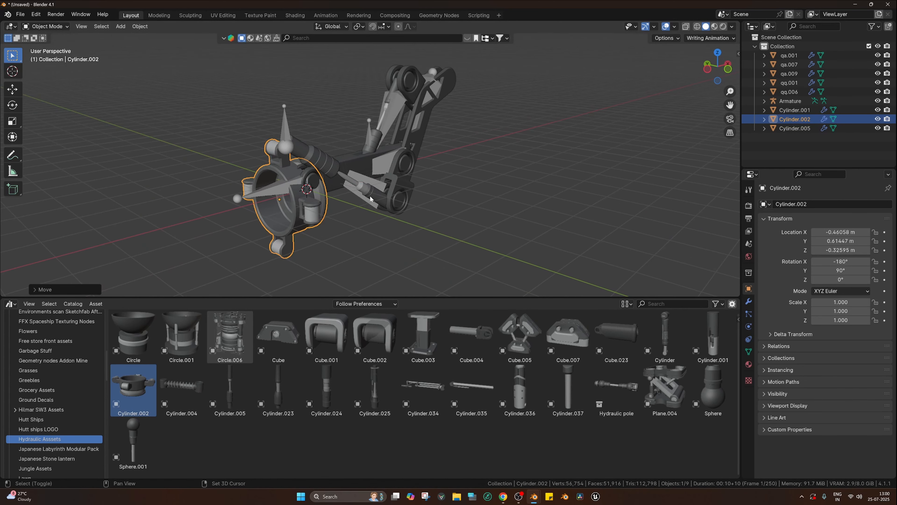
# Step: Snap the ring mount to the 3D cursor at the world origin and move it along X to about -0.95 m
pyautogui.hotkey('shift', 's')
pyautogui.click(371, 145)
pyautogui.moveTo(370, 144); pyautogui.dragTo(368, 217, button='middle')
pyautogui.press('g')
pyautogui.press('y')
pyautogui.press('x')
pyautogui.click(363, 186)
# Step: Parent the ring mount to the armature's Bone.002, using the Bone parent option
pyautogui.hotkey('alt', 'a')
pyautogui.click(365, 198)
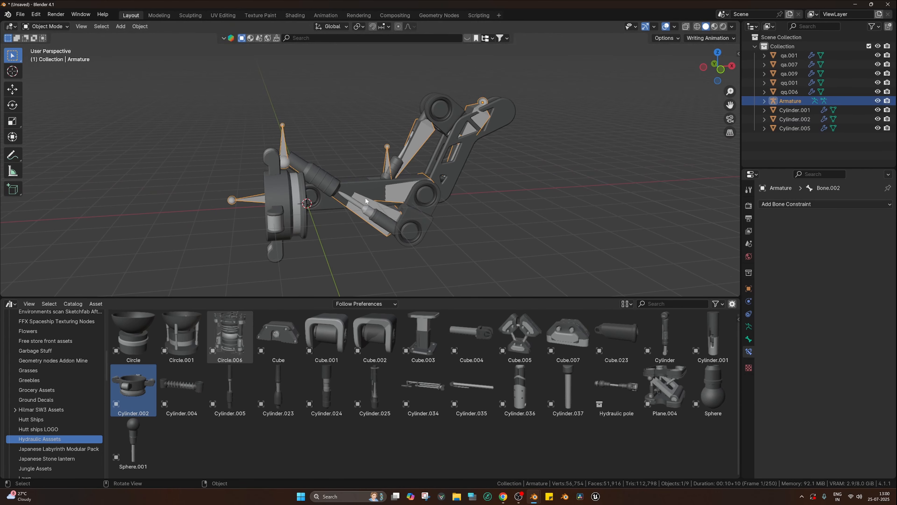
pyautogui.hotkey('ctrl', 'Tab')
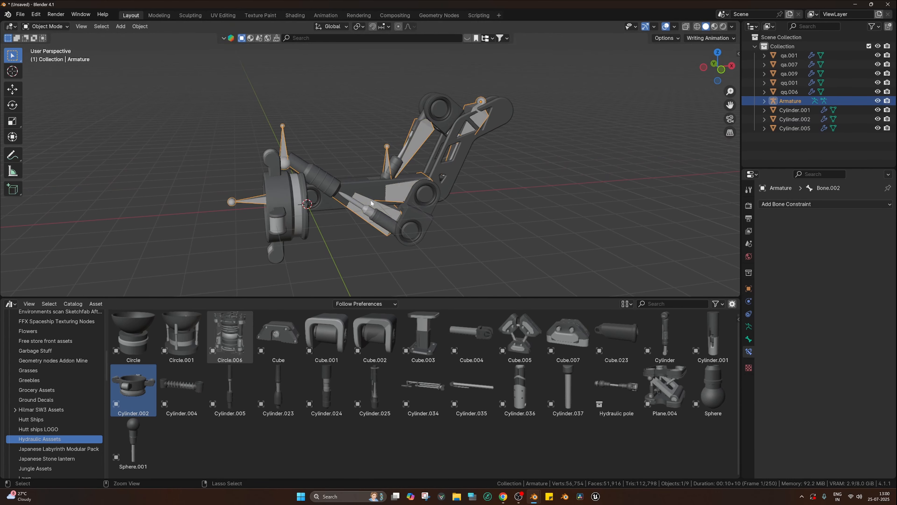
pyautogui.press('Tab')
pyautogui.moveTo(259, 200); pyautogui.dragTo(272, 199, button='middle')
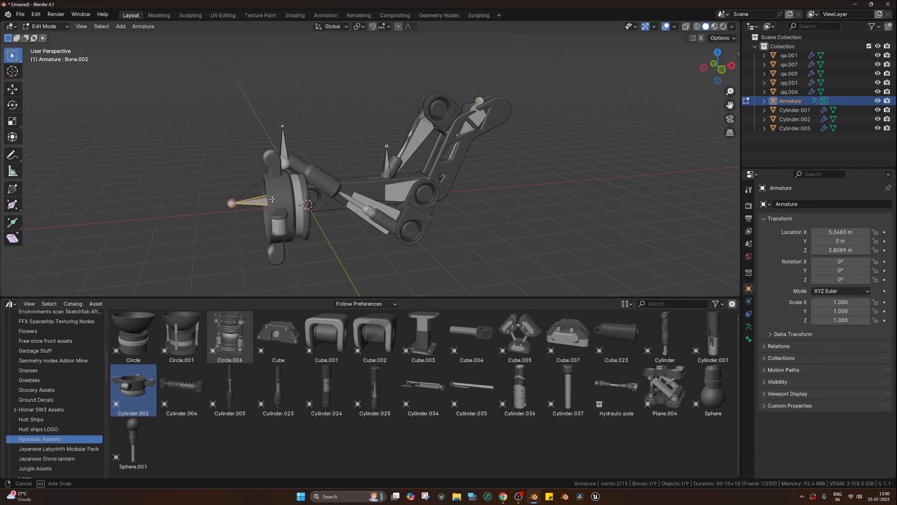
pyautogui.press('Tab')
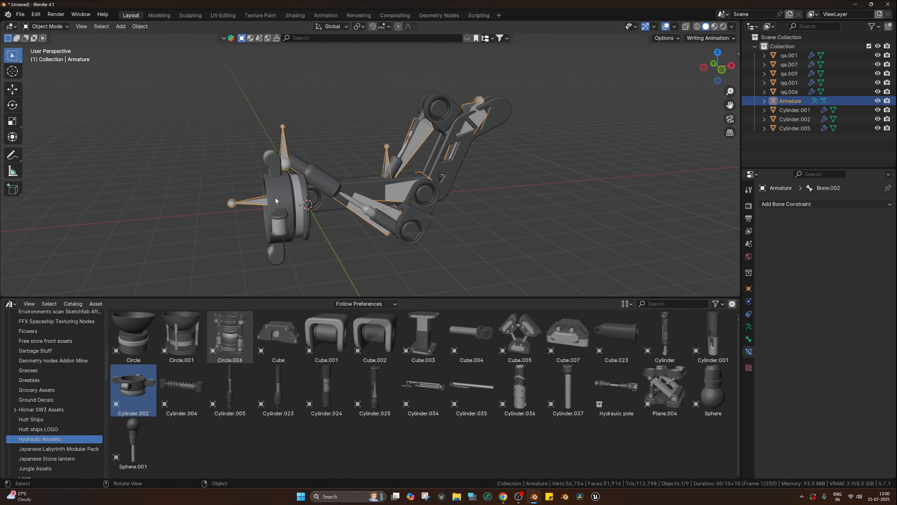
pyautogui.click(258, 212)
pyautogui.keyDown('shift'); pyautogui.click(256, 205); pyautogui.keyUp('shift')
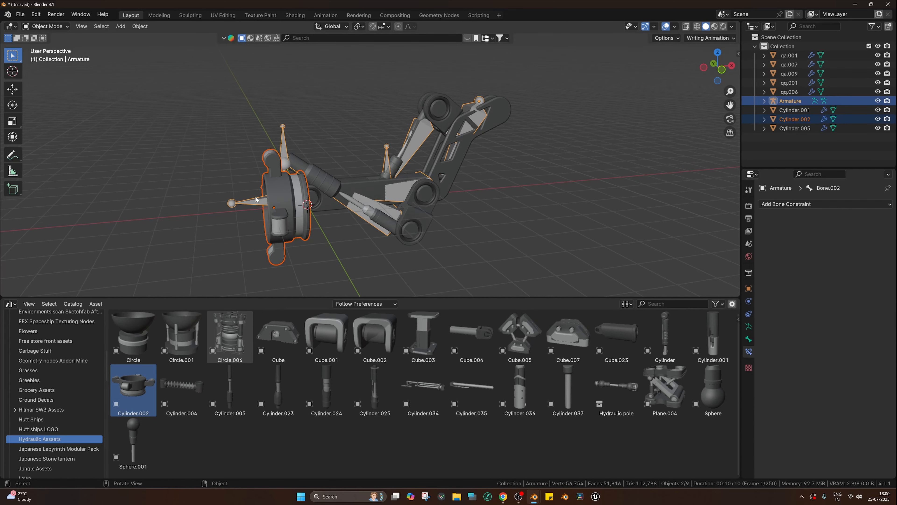
pyautogui.hotkey('ctrl', 'p')
pyautogui.click(232, 267)
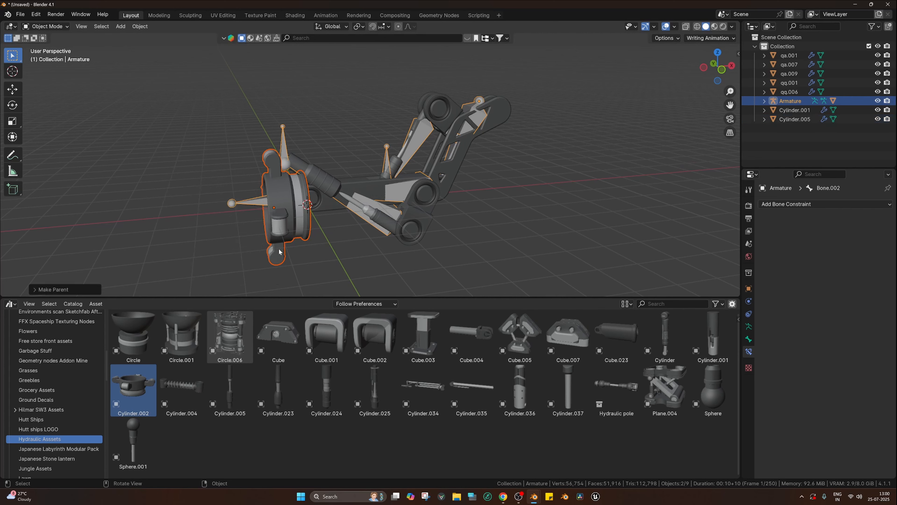
# Step: Test-move Bone.002 in Pose Mode to check the ring mount's parenting, cancel the move and return to Object Mode
pyautogui.hotkey('ctrl', 'Tab')
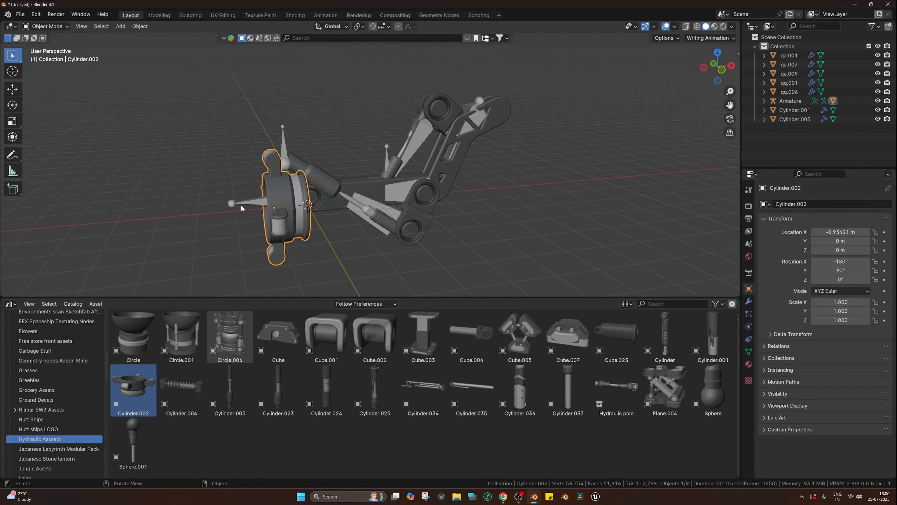
pyautogui.click(249, 207)
pyautogui.press('g')
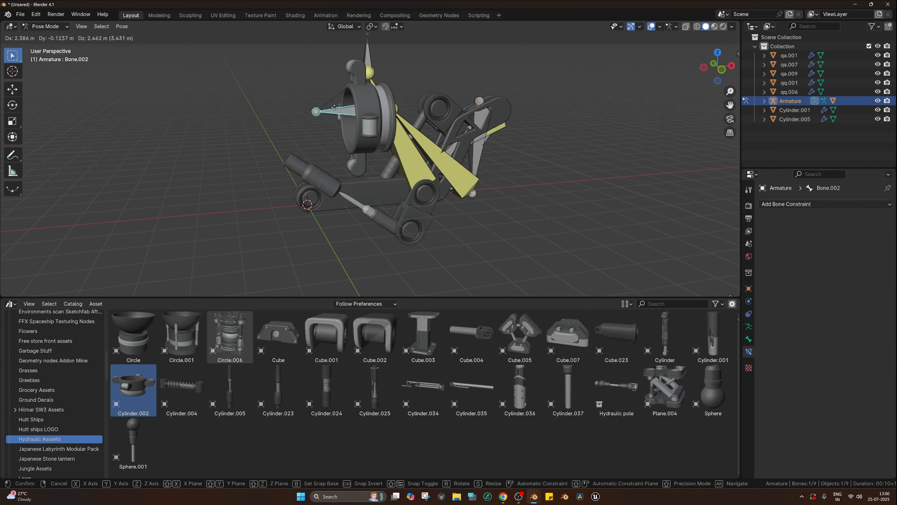
pyautogui.rightClick(298, 174)
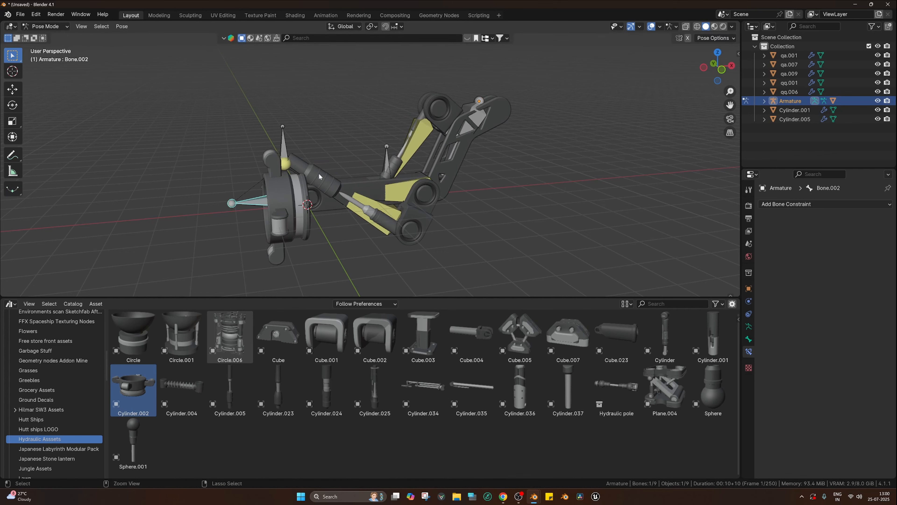
pyautogui.hotkey('ctrl', 'Tab')
# Step: Move the ring mount along X toward the arm, to about -0.67 m
pyautogui.moveTo(300, 172); pyautogui.dragTo(284, 184, button='middle')
pyautogui.scroll(2, 283, 180)
pyautogui.click(282, 156)
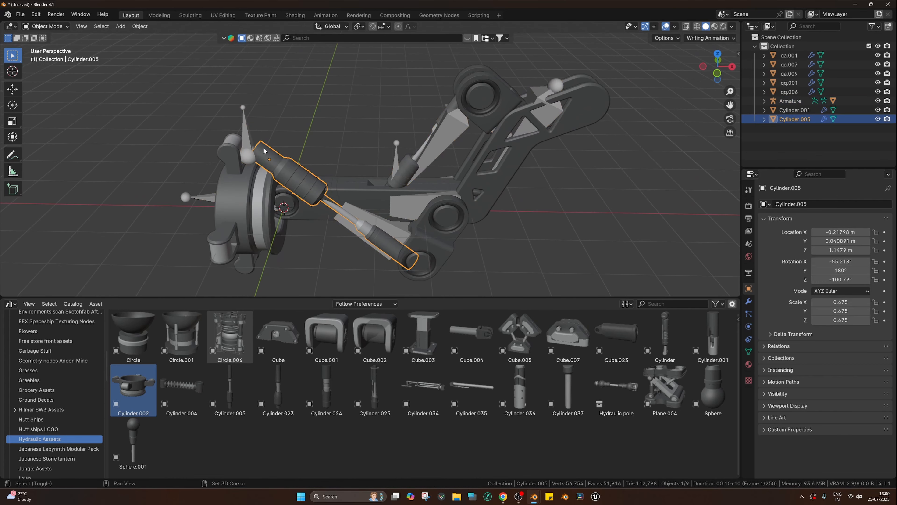
pyautogui.click(247, 202)
pyautogui.press('g')
pyautogui.press('y')
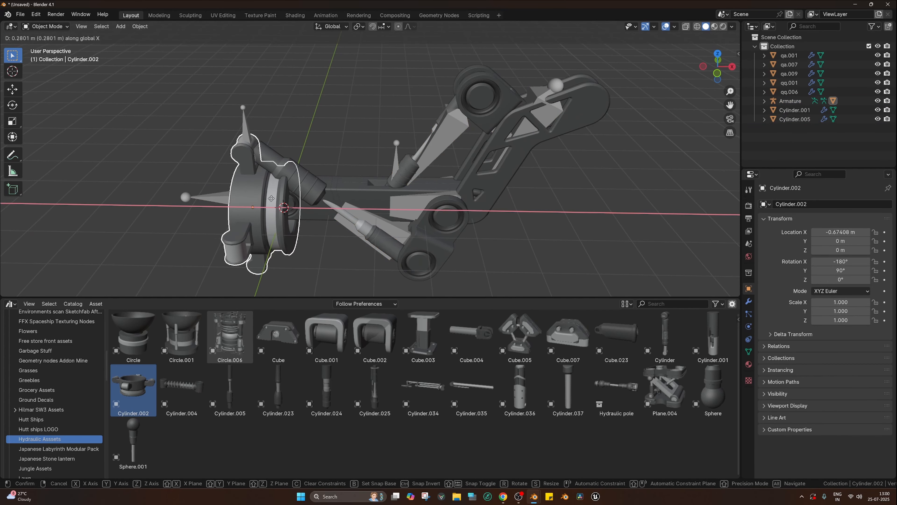
pyautogui.click(294, 184)
# Step: Shift the lower cylinder along Y to about -0.12 m and rotate it about Z to about -103.5°
pyautogui.moveTo(294, 184)
pyautogui.mouseDown(button='middle')
pyautogui.moveTo(311, 178)
pyautogui.moveTo(300, 182)
pyautogui.moveTo(305, 195)
pyautogui.mouseUp(button='middle')
pyautogui.click(300, 183)
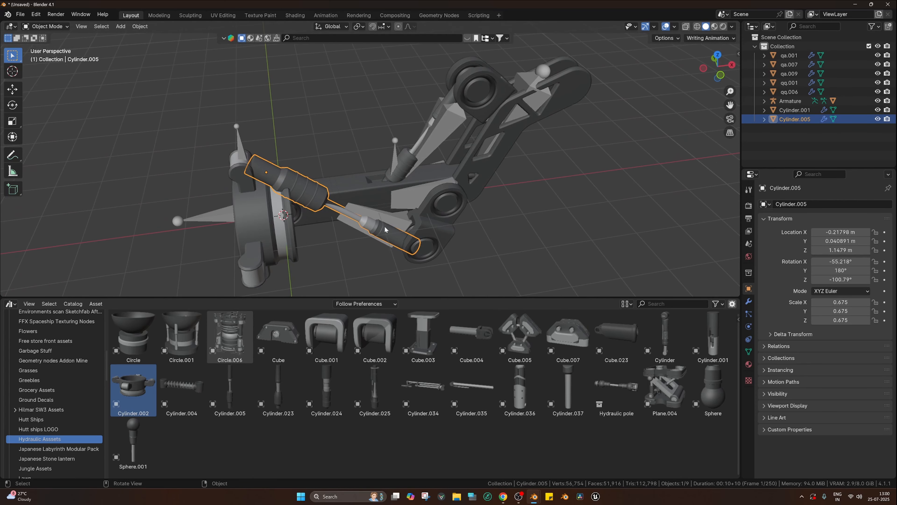
pyautogui.press('g')
pyautogui.press('y')
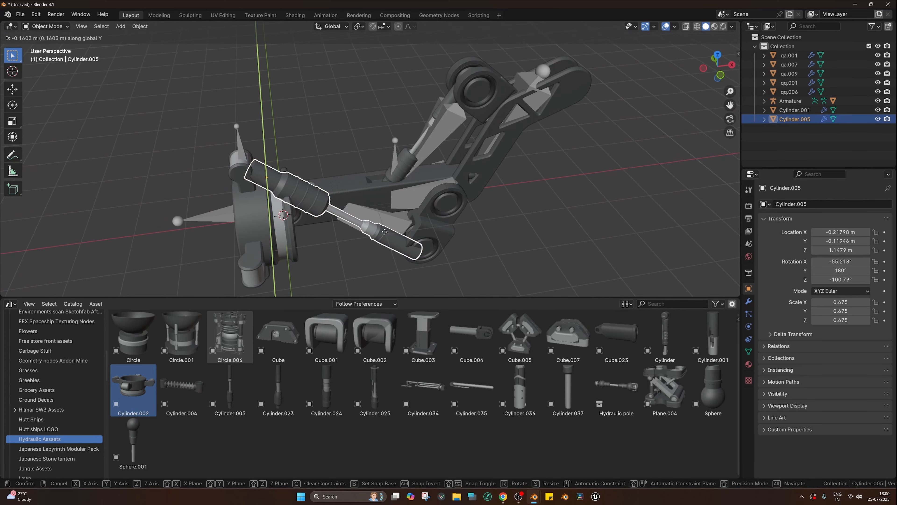
pyautogui.click(385, 232)
pyautogui.press('r')
pyautogui.press('z')
pyautogui.click(421, 238)
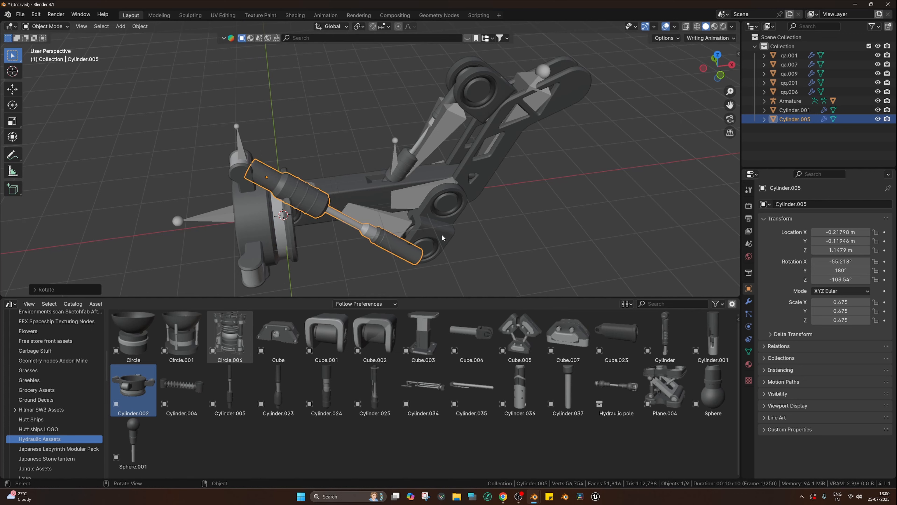
# Step: Move the lower link along Y to about -0.52 m and rotate it about the global X axis by about 13.5°
pyautogui.click(442, 232)
pyautogui.press('g')
pyautogui.press('y')
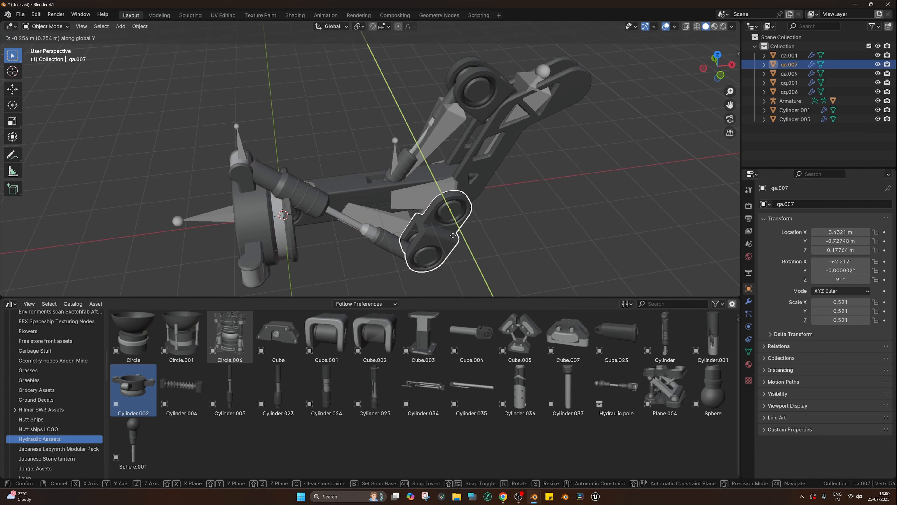
pyautogui.click(454, 235)
pyautogui.press('r')
pyautogui.press('y')
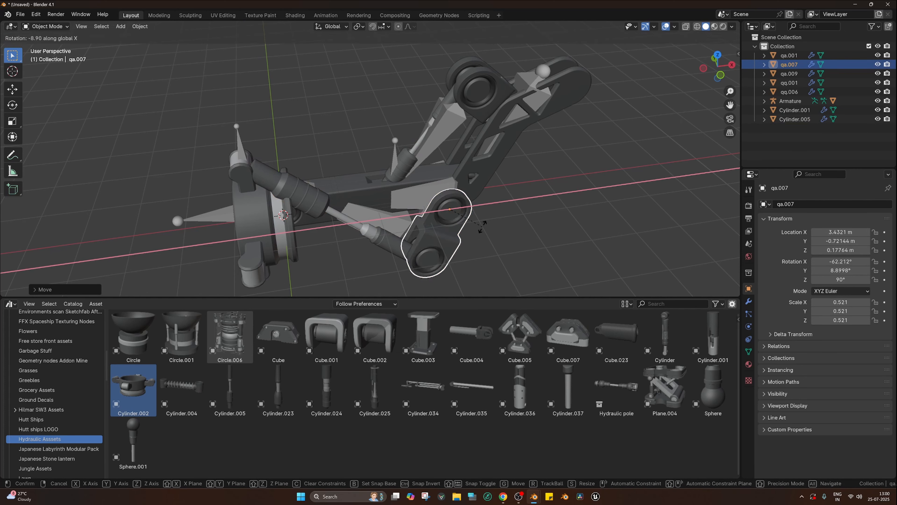
pyautogui.click(482, 225)
pyautogui.press('g')
pyautogui.press('y')
pyautogui.click(481, 218)
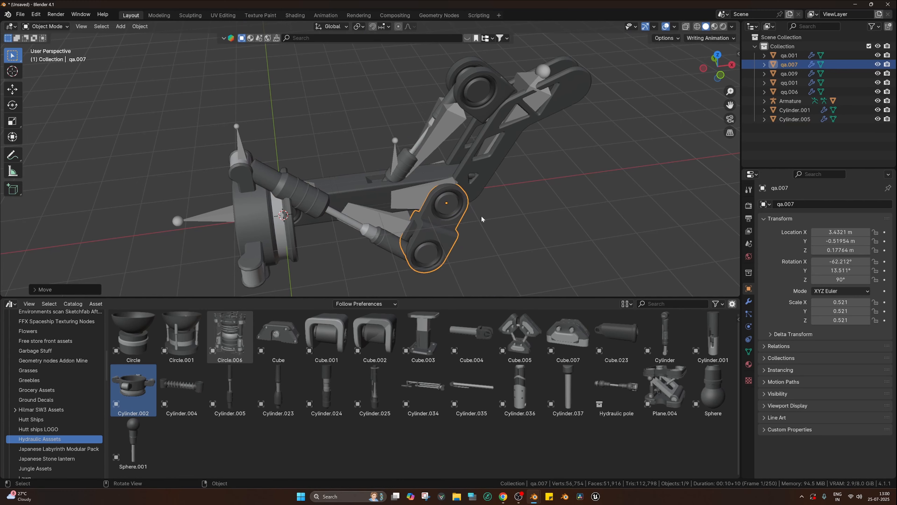
# Step: Select Bone.012 in Edit Mode and parent the lower cylinder to it in Object Mode, using the Bone parent option
pyautogui.moveTo(426, 209); pyautogui.dragTo(440, 197, button='middle')
pyautogui.click(394, 229)
pyautogui.press('Tab')
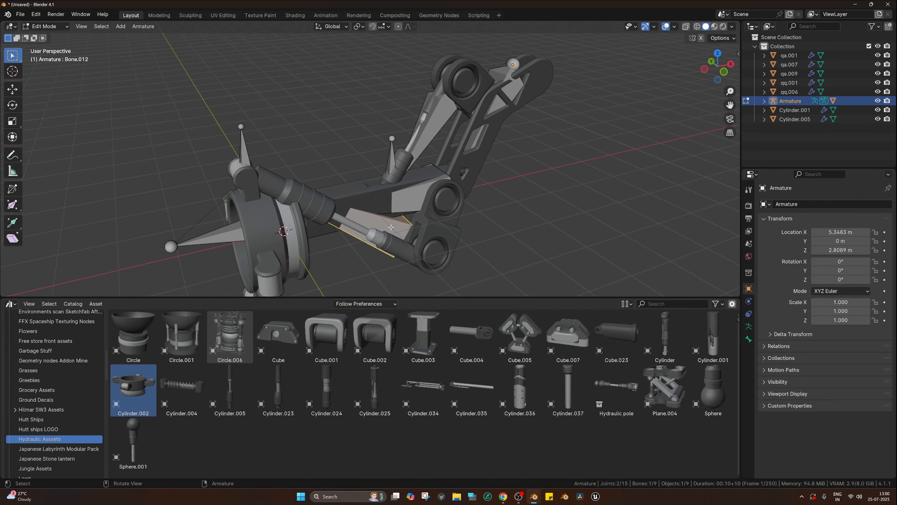
pyautogui.press('Tab')
pyautogui.click(397, 243)
pyautogui.keyDown('shift'); pyautogui.click(396, 233); pyautogui.keyUp('shift')
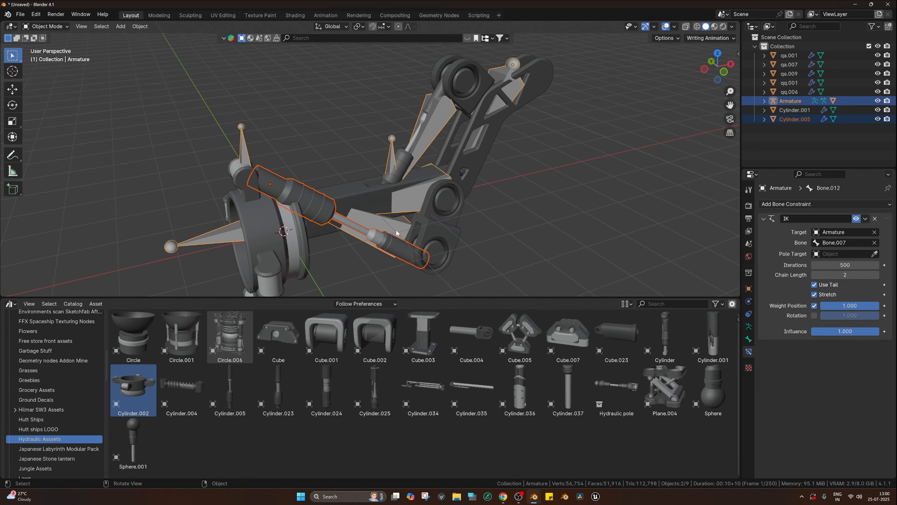
pyautogui.hotkey('ctrl', 'p')
pyautogui.click(397, 229)
# Step: Switch to wireframe shading, select Bone.011 in Edit Mode and parent the lower link to it with the Bone option
pyautogui.keyDown('shift'); pyautogui.moveTo(436, 238); pyautogui.dragTo(426, 191, button='middle'); pyautogui.keyUp('shift')
pyautogui.click(435, 211)
pyautogui.press('z')
pyautogui.click(424, 196)
pyautogui.click(428, 193)
pyautogui.click(429, 193)
pyautogui.click(429, 193)
pyautogui.press('Tab')
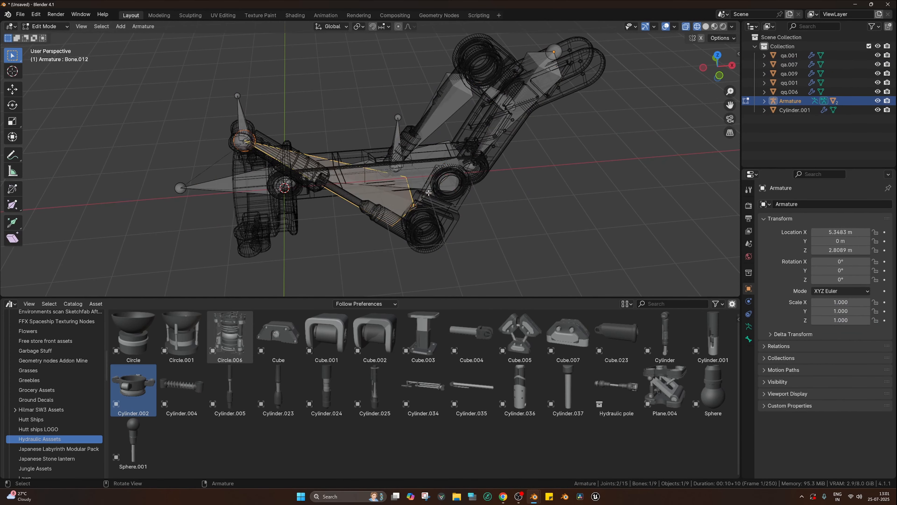
pyautogui.press('Tab')
pyautogui.click(439, 221)
pyautogui.keyDown('shift'); pyautogui.click(432, 193); pyautogui.keyUp('shift')
pyautogui.hotkey('ctrl', 'p')
pyautogui.click(431, 193)
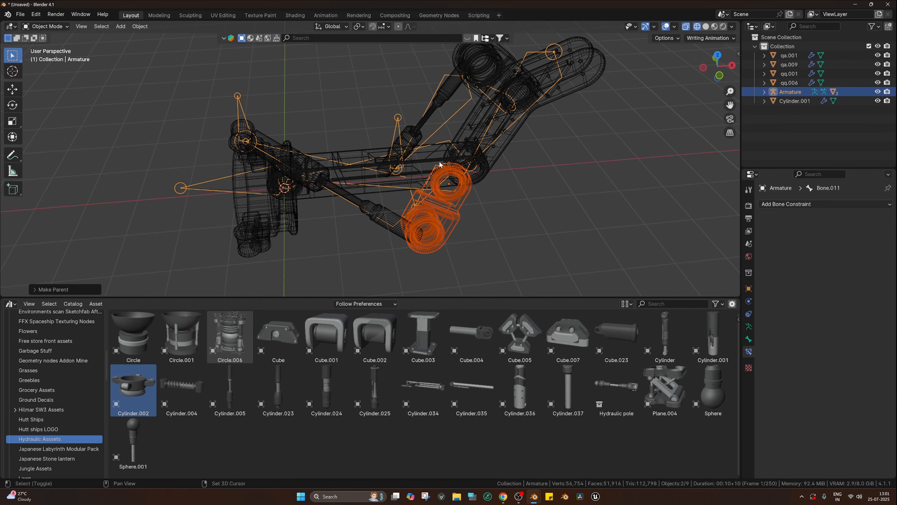
# Step: Enlarge the 3D viewport, return to solid shading and test-move Bone.002 in Pose Mode, cancelling the move
pyautogui.keyDown('shift'); pyautogui.moveTo(339, 141); pyautogui.dragTo(337, 195, button='middle'); pyautogui.keyUp('shift')
pyautogui.press('z')
pyautogui.moveTo(419, 298); pyautogui.dragTo(418, 382)
pyautogui.keyDown('shift'); pyautogui.moveTo(272, 280); pyautogui.dragTo(298, 222, button='middle'); pyautogui.keyUp('shift')
pyautogui.scroll(2, 298, 222)
pyautogui.click(224, 148)
pyautogui.press('z')
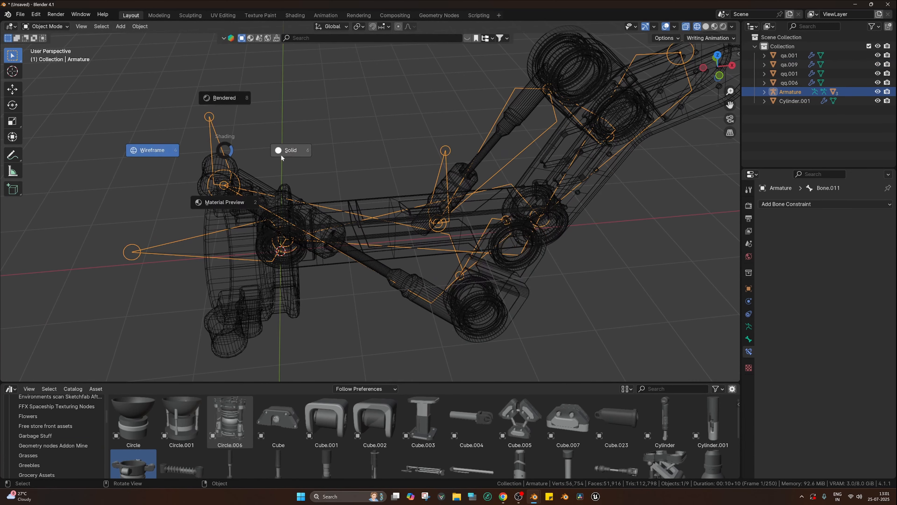
pyautogui.click(280, 151)
pyautogui.hotkey('ctrl', 'Tab')
pyautogui.click(174, 250)
pyautogui.press('g')
pyautogui.rightClick(318, 208)
# Step: Select Bone.001 and parent the horizontal main arm to it in Object Mode, using the Bone parent option
pyautogui.keyDown('shift'); pyautogui.moveTo(364, 213); pyautogui.dragTo(310, 244, button='middle'); pyautogui.keyUp('shift')
pyautogui.hotkey('ctrl', 'Tab')
pyautogui.click(368, 260)
pyautogui.click(368, 262)
pyautogui.keyDown('shift'); pyautogui.click(408, 257); pyautogui.keyUp('shift')
pyautogui.hotkey('ctrl', 'p')
pyautogui.click(408, 258)
pyautogui.keyDown('shift'); pyautogui.moveTo(433, 219); pyautogui.dragTo(398, 228, button='middle'); pyautogui.keyUp('shift')
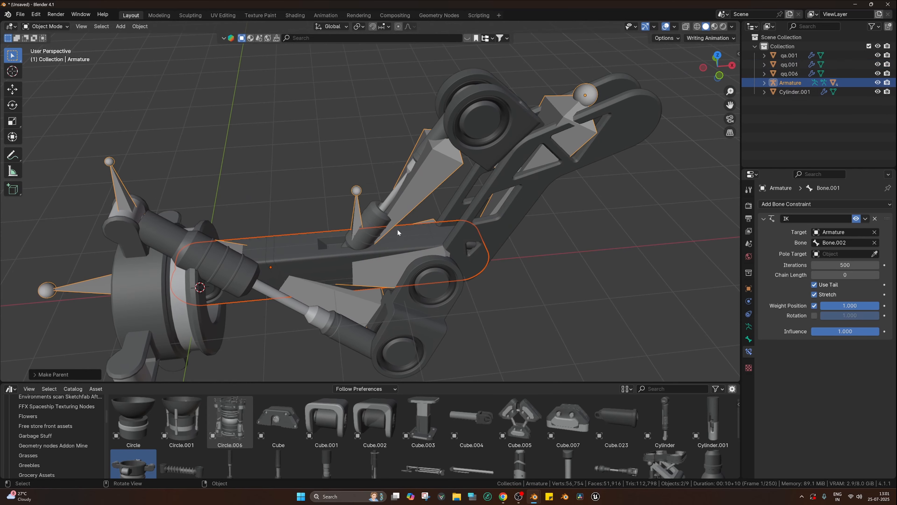
# Step: Parent the upper cylinder to the armature's Bone.010, using the Bone parent option
pyautogui.click(395, 207)
pyautogui.click(413, 199)
pyautogui.click(413, 199)
pyautogui.keyDown('shift'); pyautogui.click(412, 198); pyautogui.keyUp('shift')
pyautogui.hotkey('ctrl', 'p')
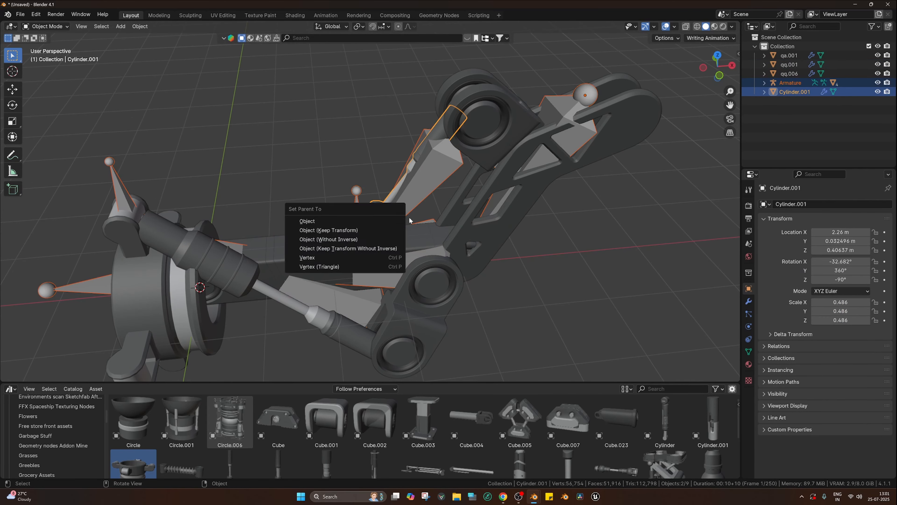
pyautogui.click(406, 218)
# Step: Shift Bone.009 along Z in Edit Mode to line it up with the upper link, using wireframe shading
pyautogui.keyDown('shift'); pyautogui.moveTo(439, 184); pyautogui.dragTo(341, 217, button='middle'); pyautogui.keyUp('shift')
pyautogui.hotkey('shift', 'z')
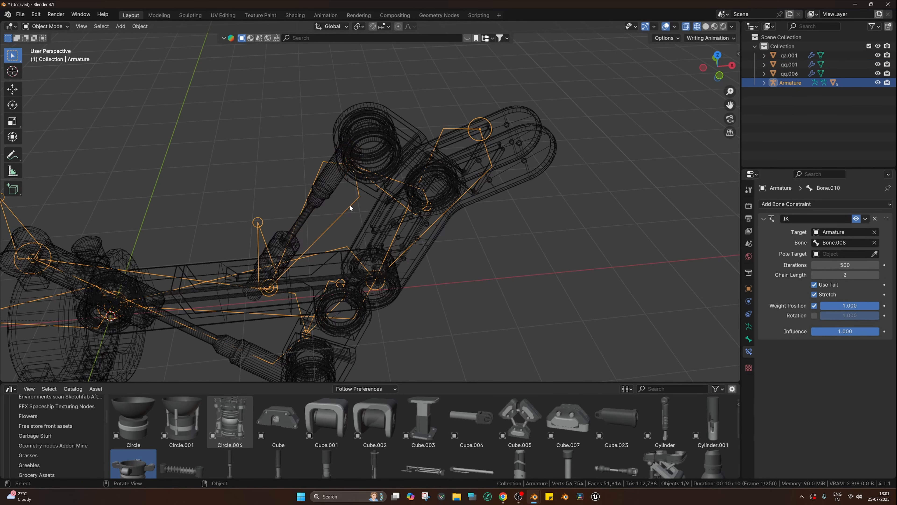
pyautogui.press('Tab')
pyautogui.click(398, 185)
pyautogui.press('g')
pyautogui.press('z')
pyautogui.click(436, 176)
# Step: Parent the upper link to the armature's Bone.009 in Object Mode, using the Bone parent option
pyautogui.press('KP_1')
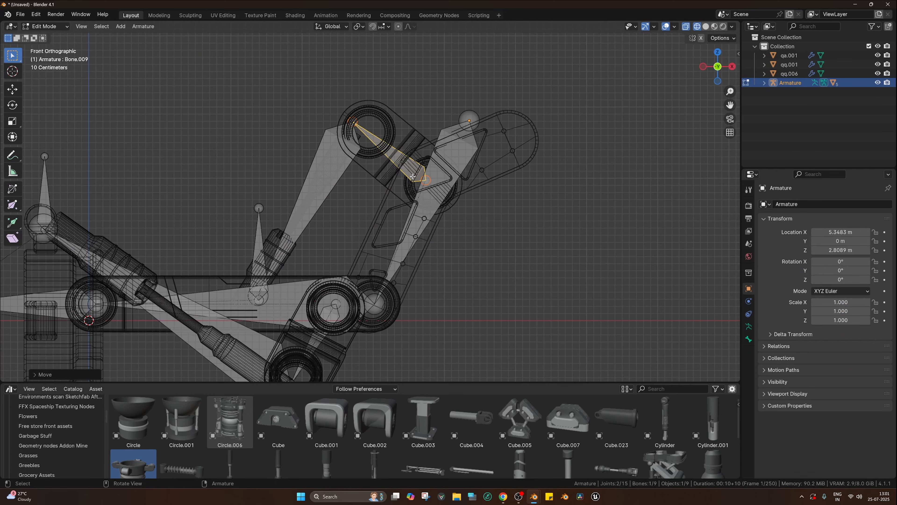
pyautogui.press('Tab')
pyautogui.click(384, 157)
pyautogui.keyDown('shift'); pyautogui.click(384, 157); pyautogui.keyUp('shift')
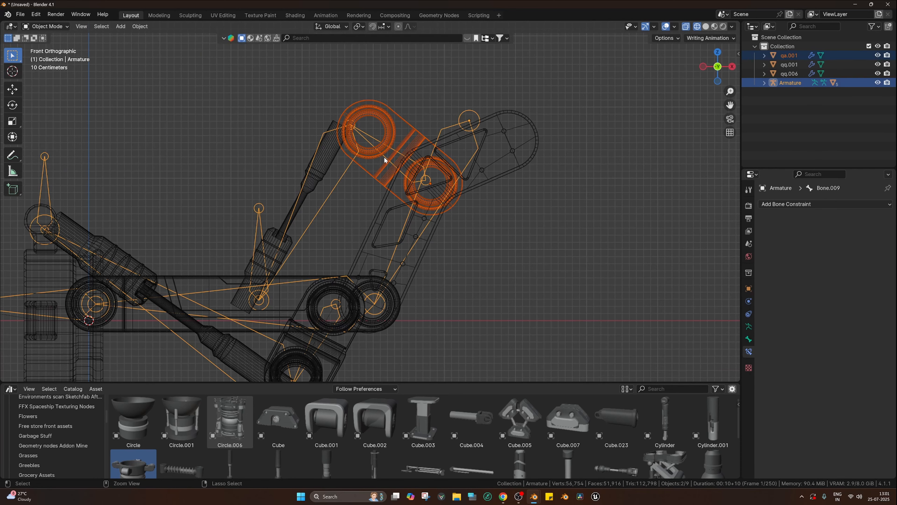
pyautogui.hotkey('ctrl', 'p')
pyautogui.click(384, 157)
# Step: Parent the two slotted side plates to the armature's root bone named Bone, using the Bone parent option
pyautogui.moveTo(551, 116); pyautogui.dragTo(557, 145, button='middle')
pyautogui.moveTo(554, 92); pyautogui.dragTo(530, 138)
pyautogui.click(453, 126)
pyautogui.press('Tab')
pyautogui.click(454, 126)
pyautogui.press('Tab')
pyautogui.moveTo(548, 96); pyautogui.dragTo(514, 145)
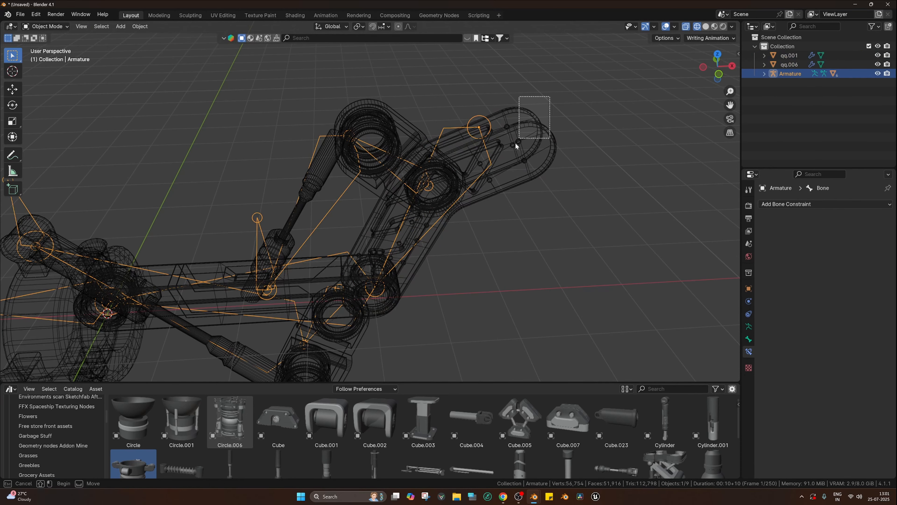
pyautogui.keyDown('shift'); pyautogui.click(449, 127); pyautogui.keyUp('shift')
pyautogui.hotkey('ctrl', 'p')
pyautogui.click(448, 118)
# Step: Switch to solid shading and Pose Mode, and test-move Bone.002 to check the fully parented arm
pyautogui.scroll(-3, 154, 261)
pyautogui.hotkey('ctrl', 'Tab')
pyautogui.click(152, 261)
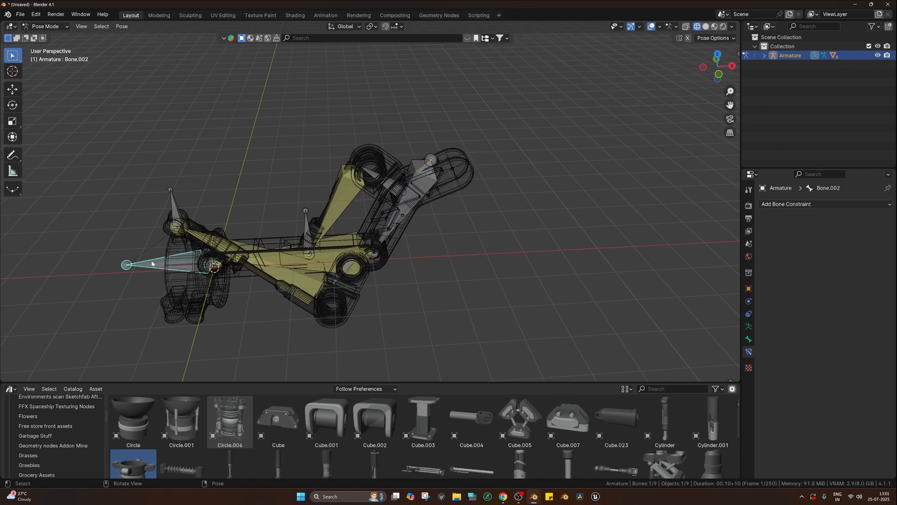
pyautogui.press('z')
pyautogui.click(310, 231)
pyautogui.press('Tab')
pyautogui.keyDown('shift'); pyautogui.moveTo(295, 256); pyautogui.dragTo(426, 229, button='middle'); pyautogui.keyUp('shift')
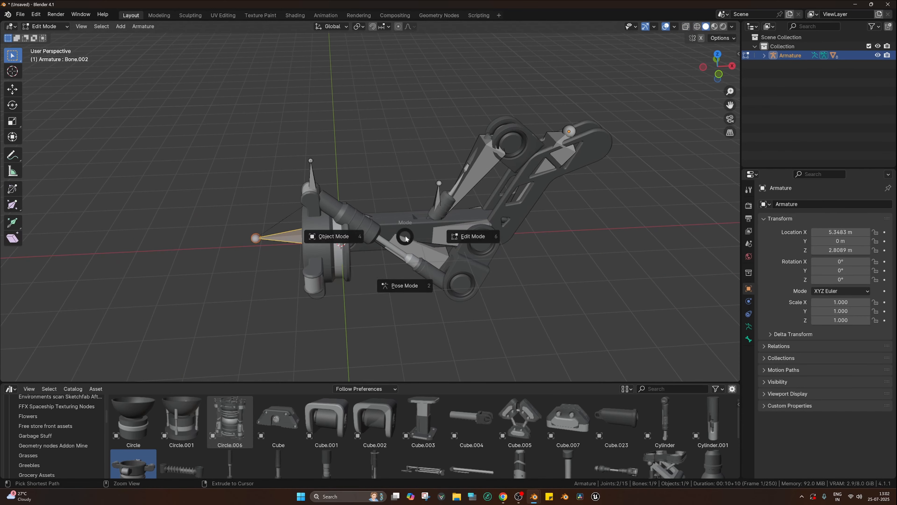
pyautogui.click(365, 294)
pyautogui.moveTo(336, 279); pyautogui.dragTo(358, 204, button='middle')
pyautogui.press('g')
pyautogui.click(396, 186)
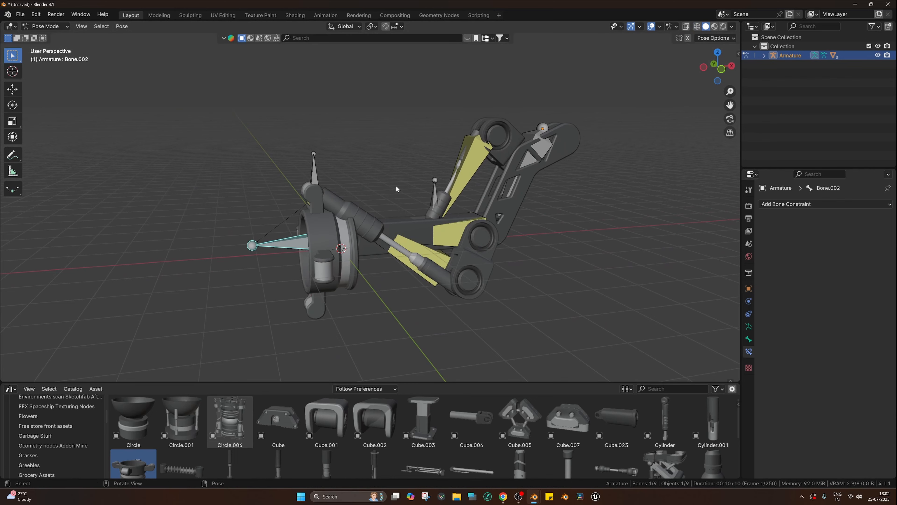
# Step: Hide the viewport overlays and test-move Bone.002 from the front and side to check the linkage motion
pyautogui.click(651, 27)
pyautogui.moveTo(411, 184); pyautogui.dragTo(556, 205, button='middle')
pyautogui.press('g')
pyautogui.click(470, 202)
pyautogui.press('g')
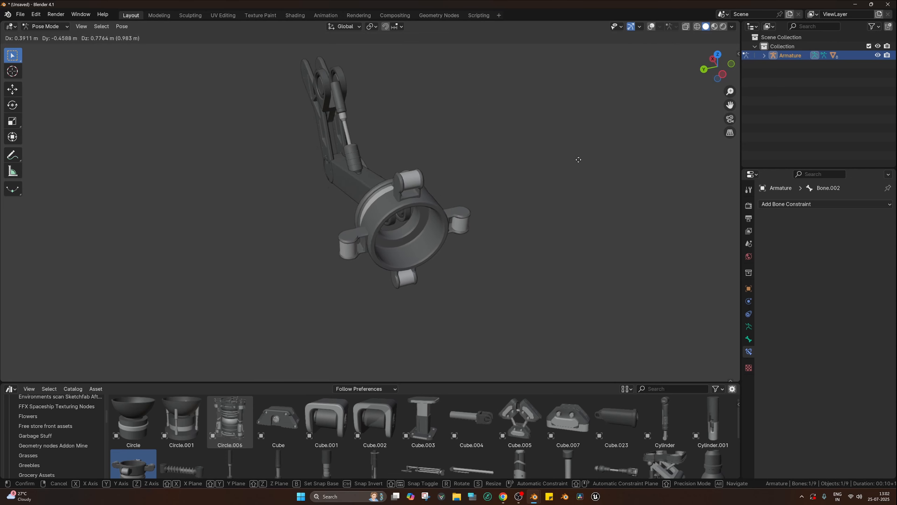
pyautogui.click(568, 184)
pyautogui.moveTo(565, 186); pyautogui.dragTo(443, 215, button='middle')
pyautogui.press('g')
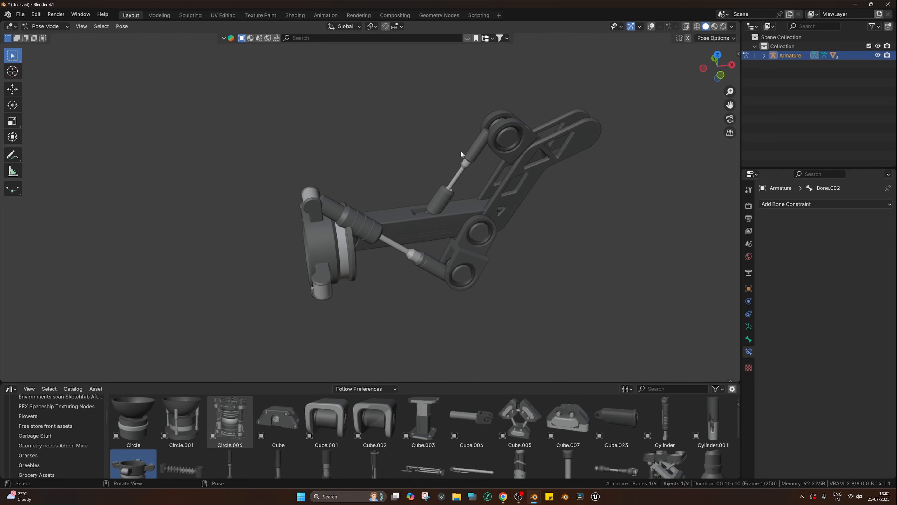
pyautogui.press('z')
pyautogui.click(457, 203)
pyautogui.moveTo(457, 203)
pyautogui.mouseDown(button='middle')
pyautogui.moveTo(374, 203)
pyautogui.moveTo(423, 217)
pyautogui.moveTo(483, 200)
pyautogui.moveTo(457, 208)
pyautogui.mouseUp(button='middle')
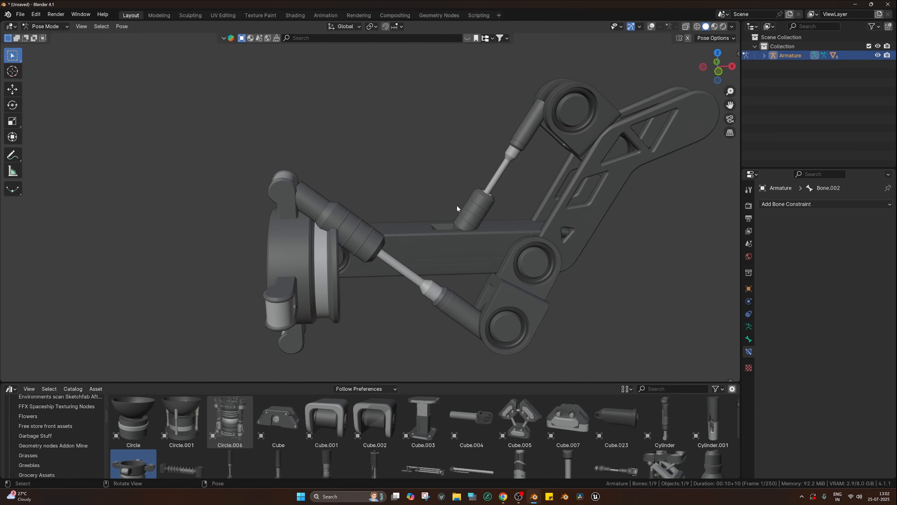
# Step: Show the overlays, return to Object Mode and rotate the upper cylinder about the global X axis by about 1.8°
pyautogui.click(650, 27)
pyautogui.press('Tab')
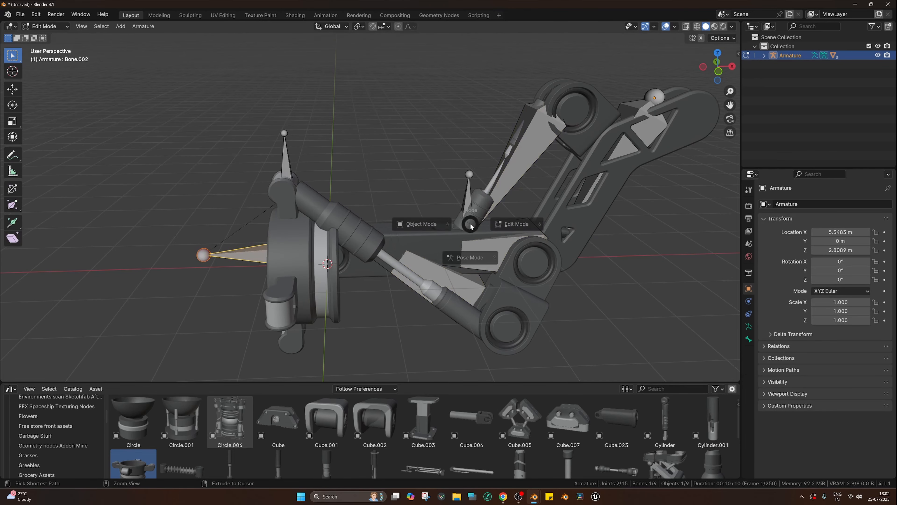
pyautogui.click(419, 224)
pyautogui.click(501, 170)
pyautogui.press('r')
pyautogui.press('x')
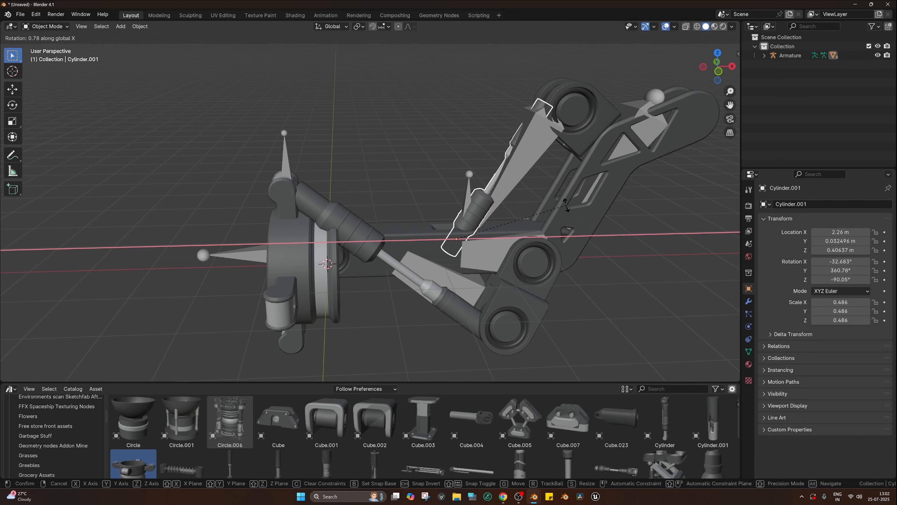
pyautogui.click(566, 207)
# Step: Rotate the upper cylinder to an X rotation of about -36.3° and move it along X to about 2.07 m
pyautogui.moveTo(567, 207); pyautogui.dragTo(582, 191, button='middle')
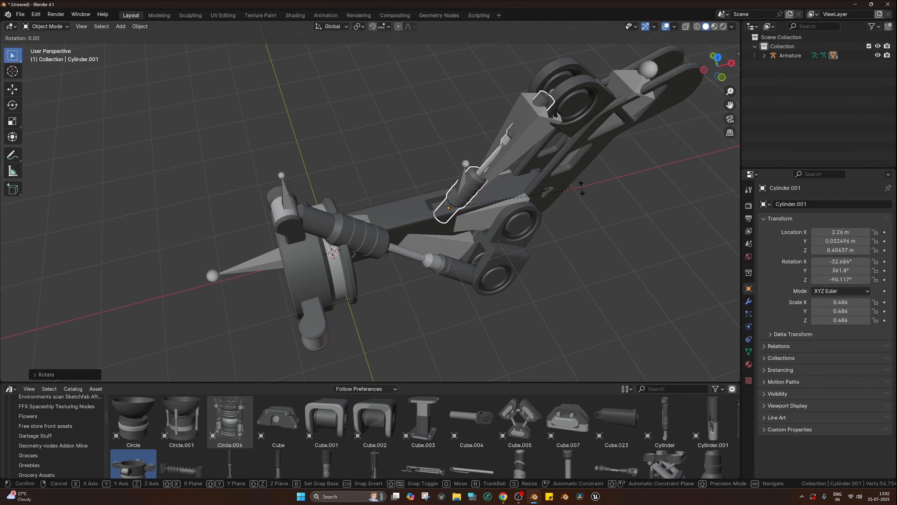
pyautogui.click(582, 197)
pyautogui.press('g')
pyautogui.press('x')
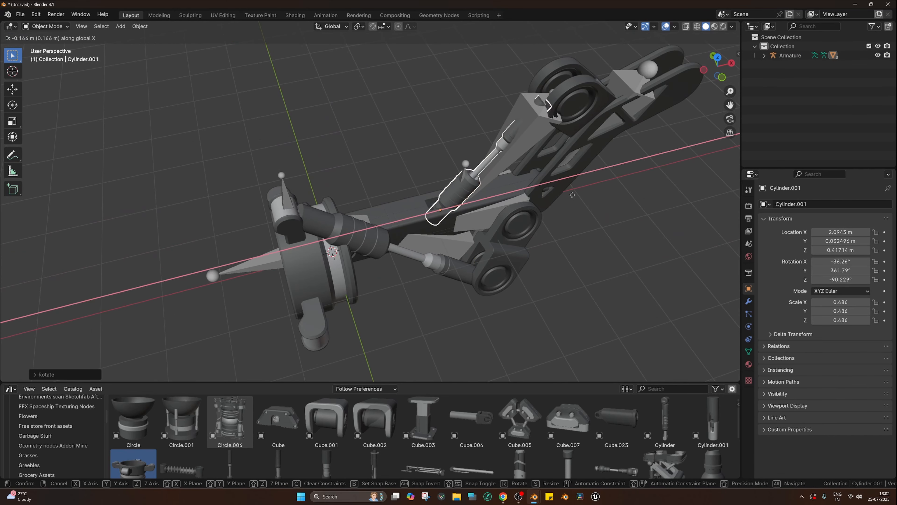
pyautogui.click(572, 194)
pyautogui.moveTo(508, 223); pyautogui.dragTo(506, 213, button='middle')
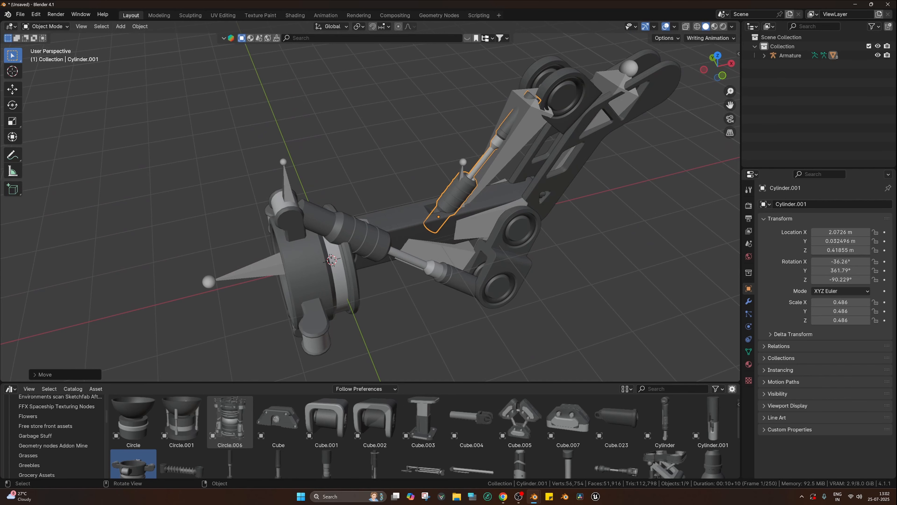
# Step: Scale the upper cylinder to 0.545 and rotate it slightly about its local Y axis
pyautogui.press('s')
pyautogui.click(533, 195)
pyautogui.moveTo(515, 180); pyautogui.dragTo(523, 166, button='middle')
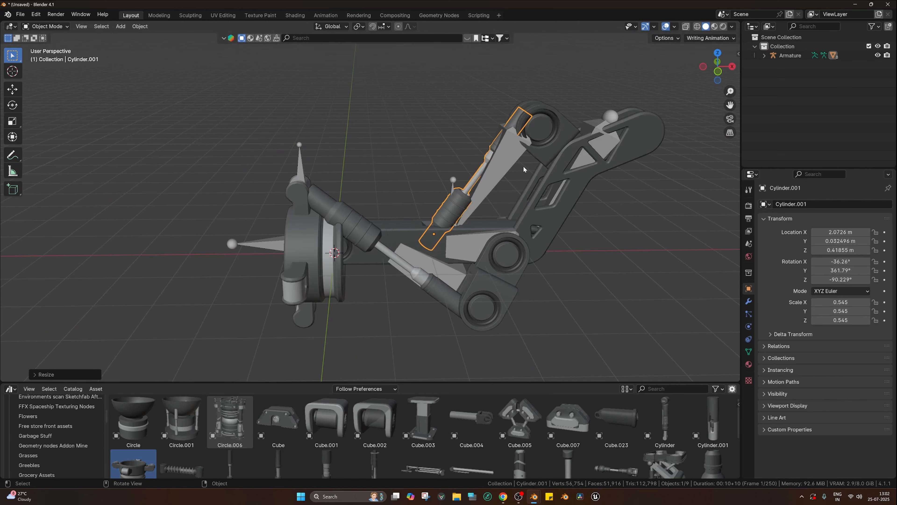
pyautogui.press('r')
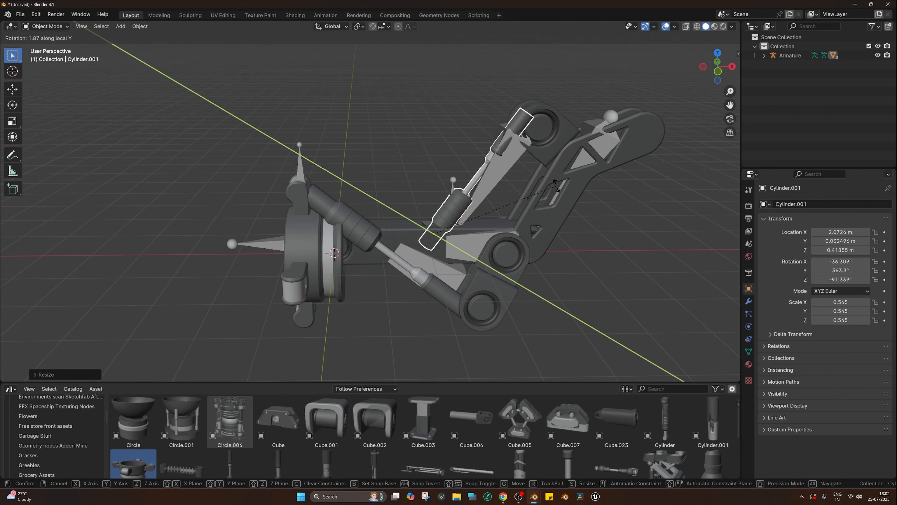
pyautogui.click(558, 189)
# Step: Test-move Bone.002 in Pose Mode from the side and the front, cancelling each move
pyautogui.click(252, 243)
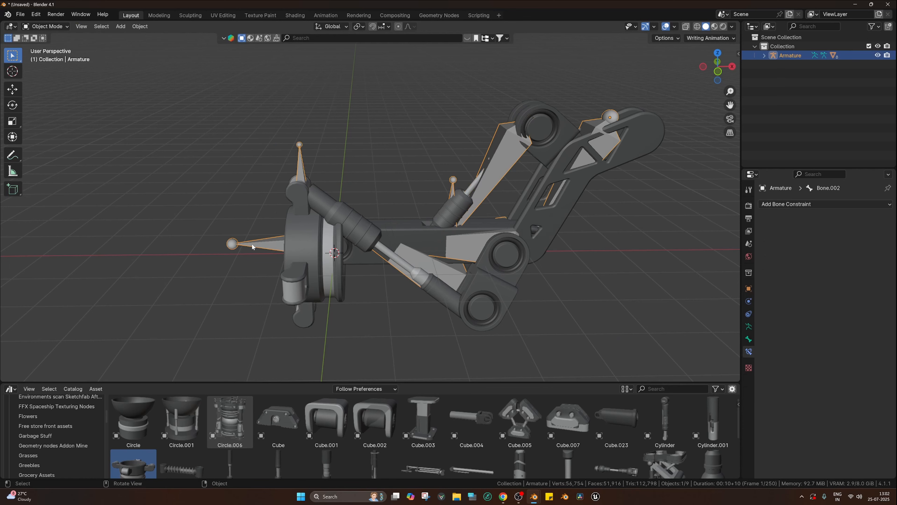
pyautogui.hotkey('ctrl', 'Tab')
pyautogui.press('g')
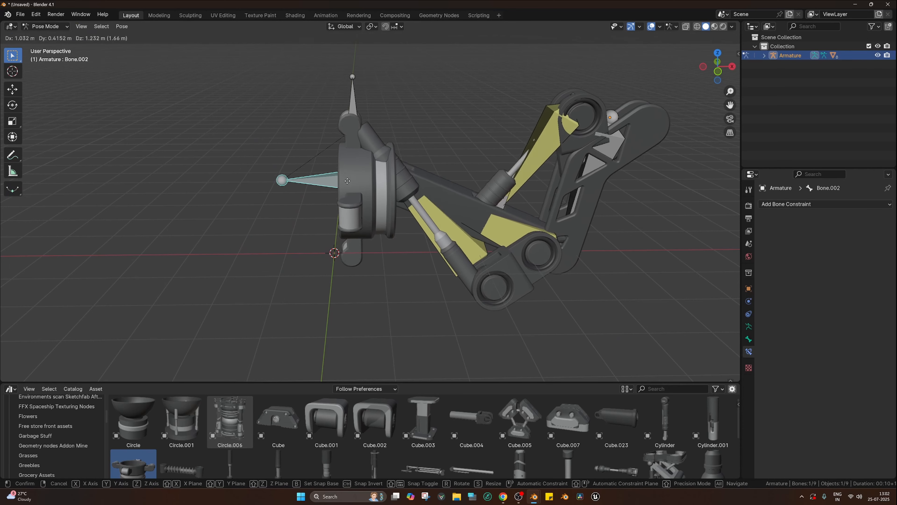
pyautogui.rightClick(327, 208)
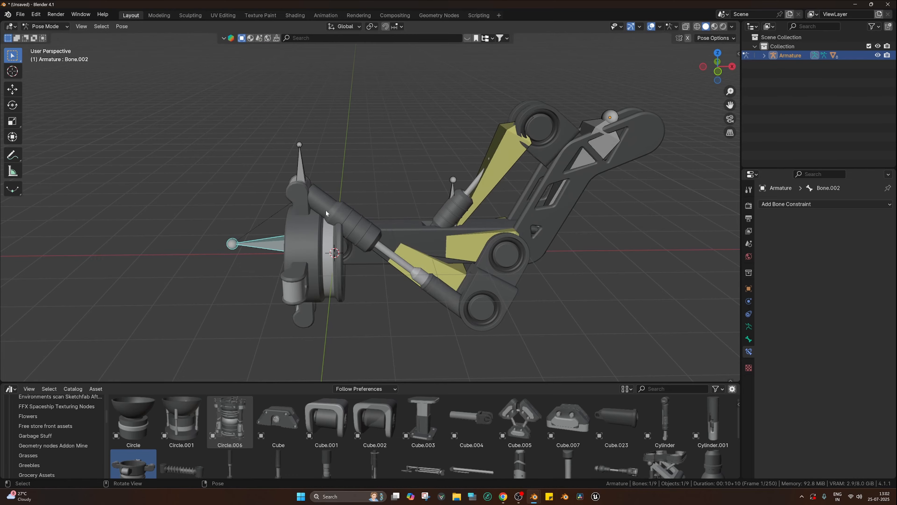
pyautogui.moveTo(325, 210); pyautogui.dragTo(436, 215, button='middle')
pyautogui.press('g')
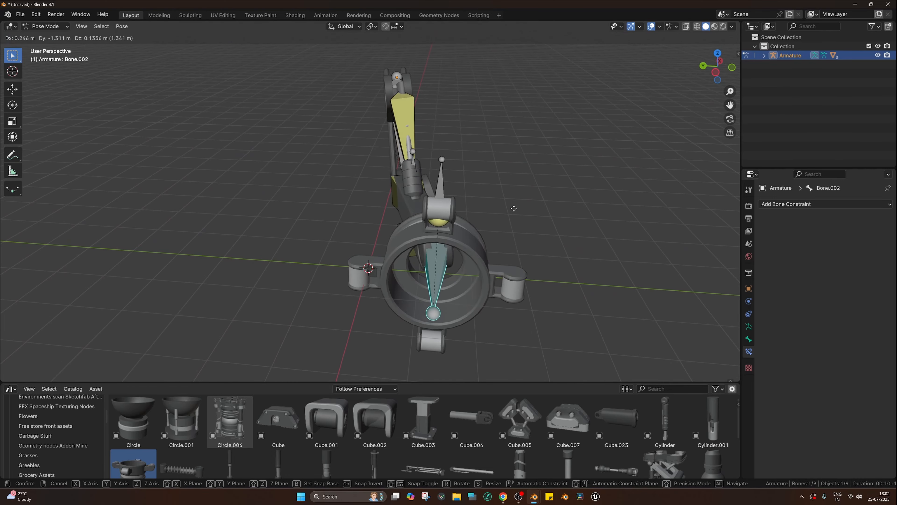
pyautogui.rightClick(487, 226)
pyautogui.moveTo(488, 226); pyautogui.dragTo(332, 211, button='middle')
pyautogui.moveTo(477, 245); pyautogui.dragTo(465, 214, button='middle')
# Step: Return the armature to Object Mode and switch to the other Blender window with Big Docking Arms.blend
pyautogui.press('Tab')
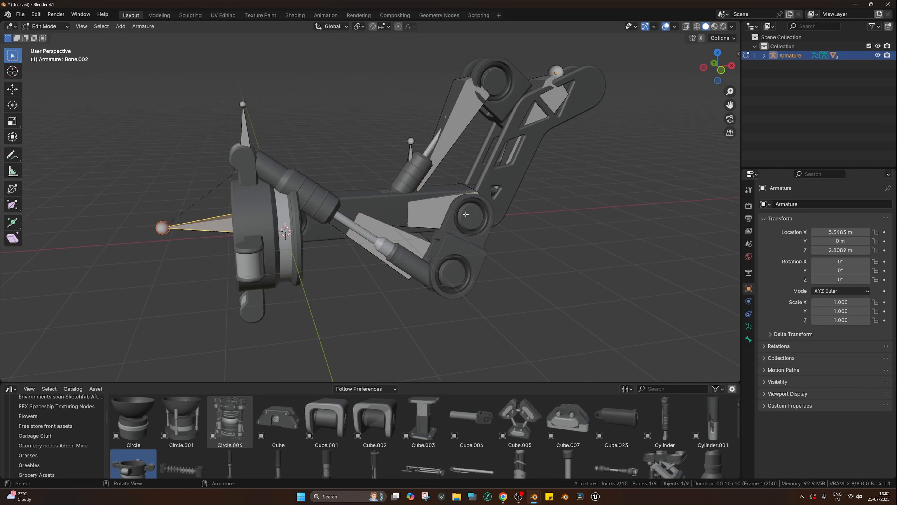
pyautogui.click(422, 235)
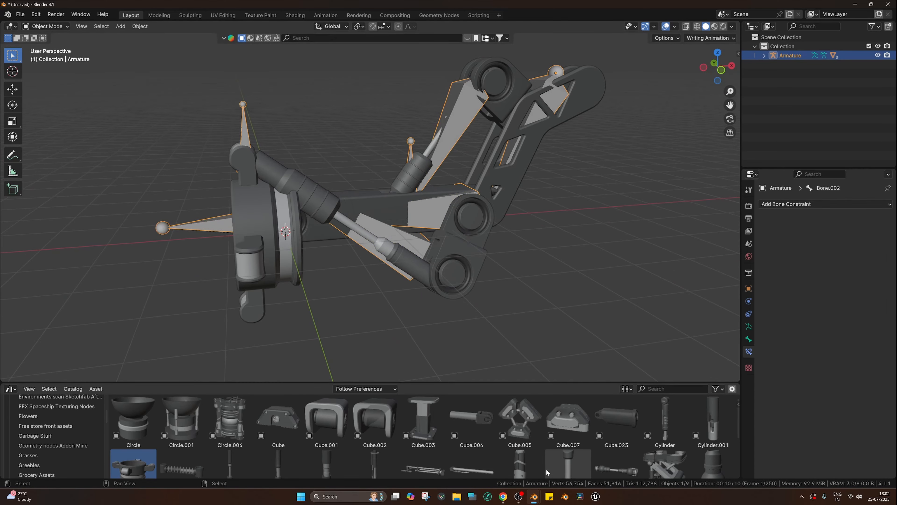
pyautogui.click(576, 473)
# Step: Examine the detailed docking arm's clamp end in solid shading and select its L Unit mesh
pyautogui.moveTo(366, 182)
pyautogui.mouseDown(button='middle')
pyautogui.moveTo(386, 210)
pyautogui.moveTo(475, 165)
pyautogui.moveTo(290, 191)
pyautogui.moveTo(321, 203)
pyautogui.moveTo(399, 188)
pyautogui.moveTo(333, 223)
pyautogui.mouseUp(button='middle')
pyautogui.scroll(-2, 387, 211)
pyautogui.press('z')
pyautogui.click(485, 204)
pyautogui.scroll(2, 416, 188)
pyautogui.scroll(3, 321, 203)
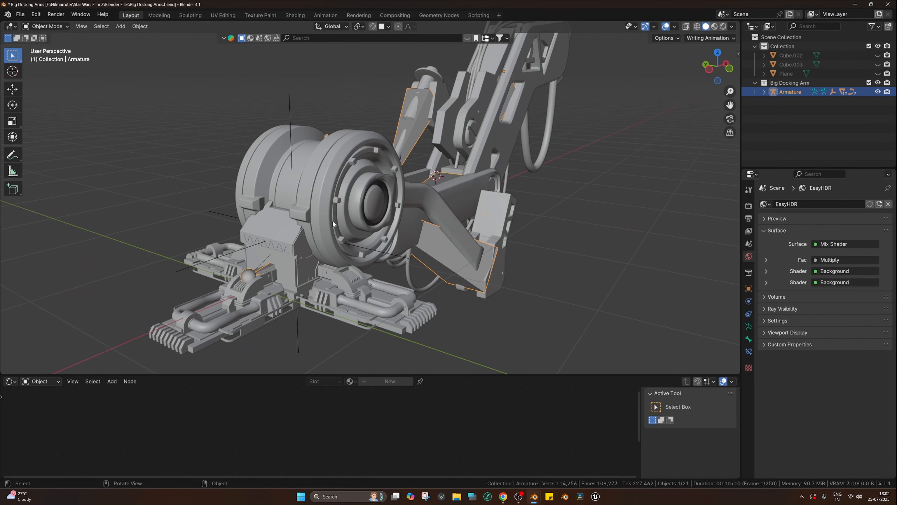
pyautogui.click(285, 233)
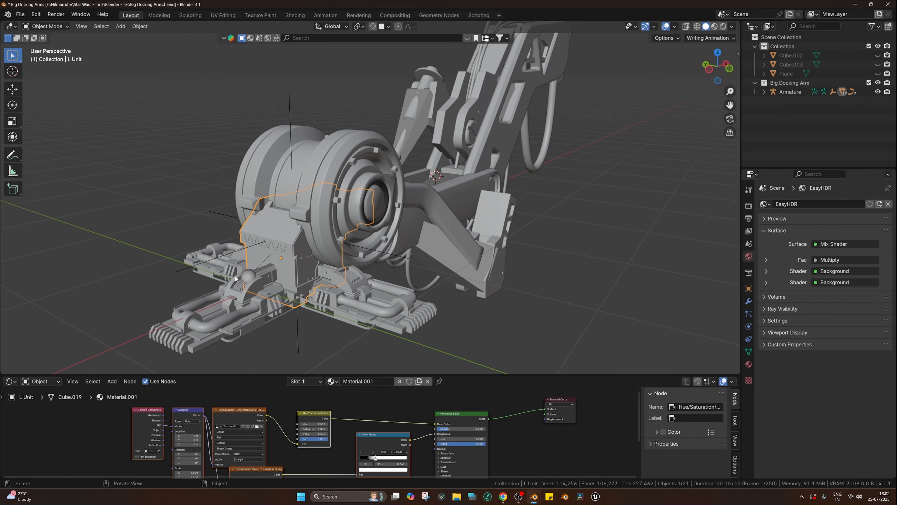
# Step: Test-move the clamp feet mesh Plane.007 in Object Mode and cancel the move
pyautogui.moveTo(284, 254); pyautogui.dragTo(369, 287, button='middle')
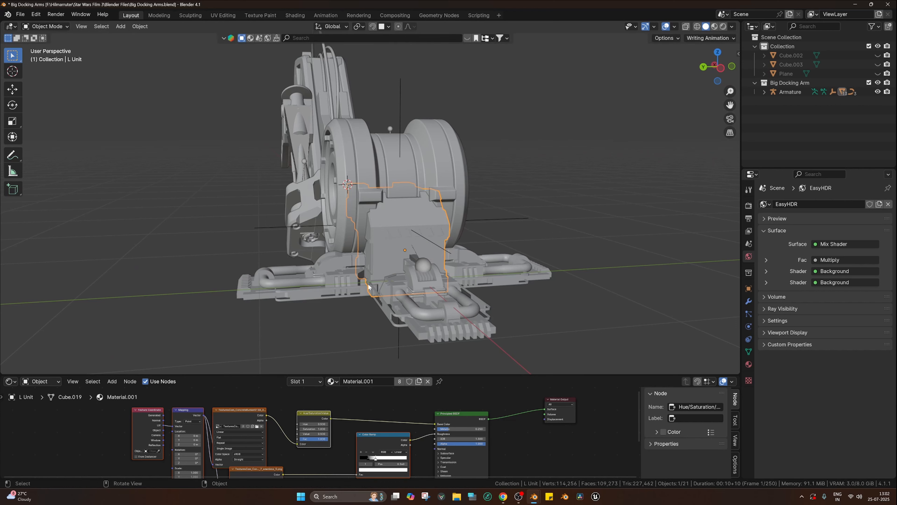
pyautogui.click(308, 274)
pyautogui.press('g')
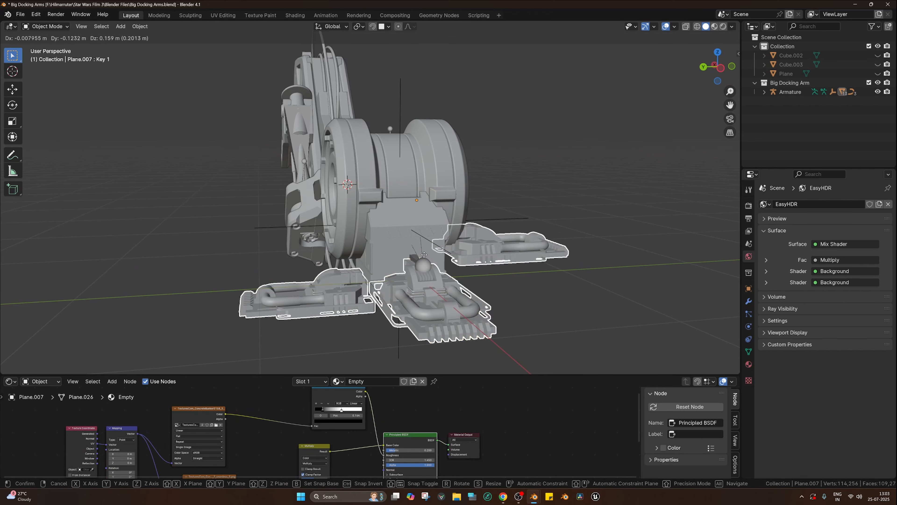
pyautogui.rightClick(439, 282)
# Step: Select the detailed arm's armature, examine its bones in Pose Mode and Edit Mode, and return to Object Mode
pyautogui.click(424, 261)
pyautogui.moveTo(423, 261); pyautogui.dragTo(345, 279, button='middle')
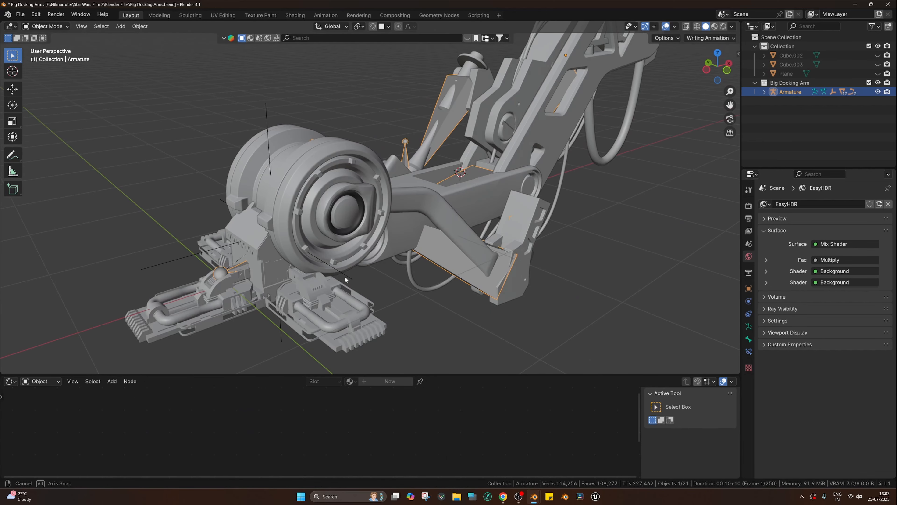
pyautogui.hotkey('ctrl', 'Tab')
pyautogui.moveTo(250, 280); pyautogui.dragTo(206, 258, button='middle')
pyautogui.scroll(-2, 354, 215)
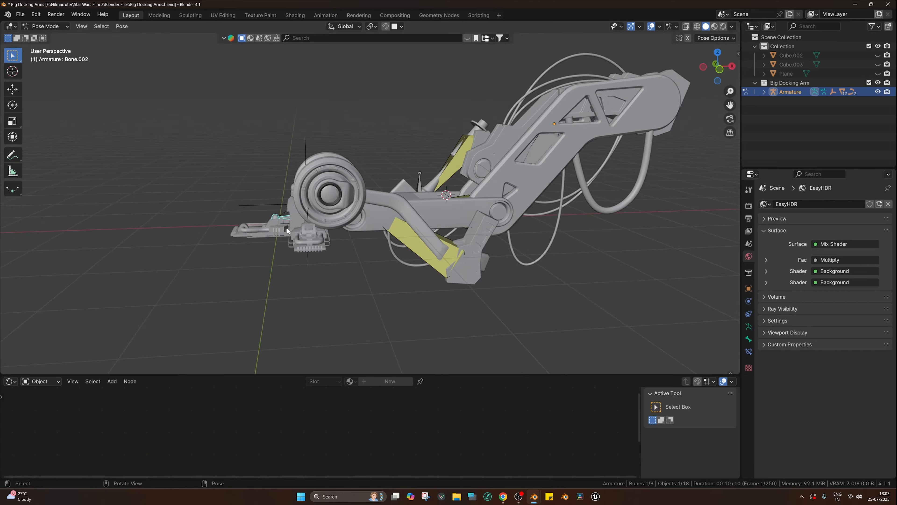
pyautogui.moveTo(365, 212); pyautogui.dragTo(409, 229, button='middle')
pyautogui.press('Tab')
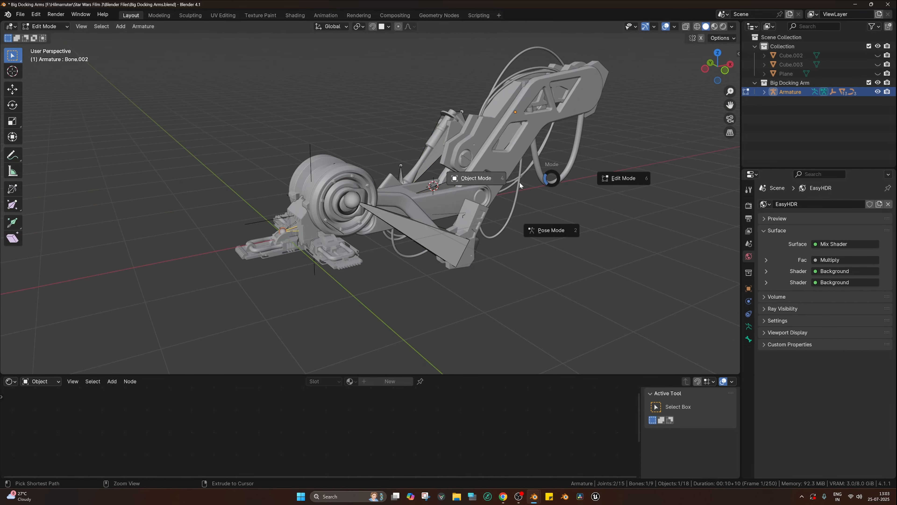
pyautogui.click(520, 182)
# Step: Test-move the hanging cable curves NurbsPath.001 and cancel the move
pyautogui.click(537, 173)
pyautogui.press('g')
pyautogui.rightClick(522, 230)
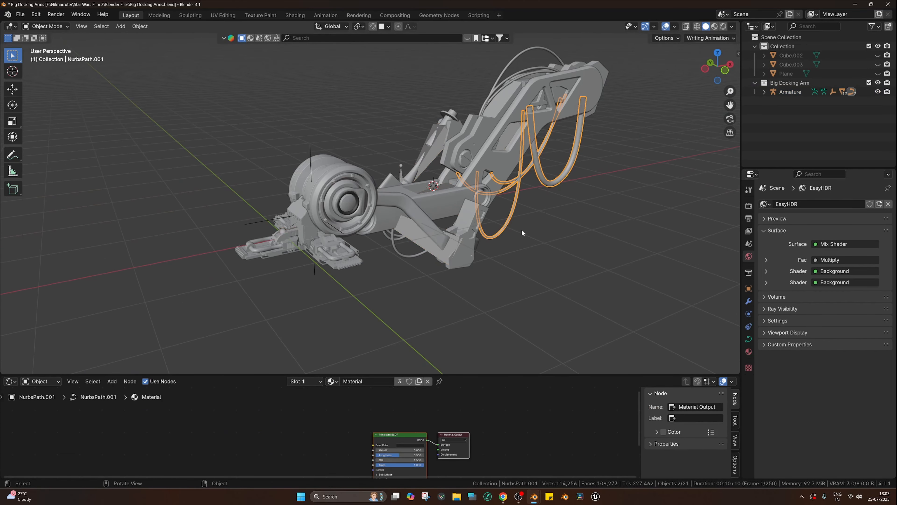
# Step: Reselect the armature in Pose Mode, test-move Bone.002 at the clamp end and cancel the move
pyautogui.click(415, 261)
pyautogui.moveTo(382, 155); pyautogui.dragTo(289, 261, button='middle')
pyautogui.click(287, 262)
pyautogui.click(294, 244)
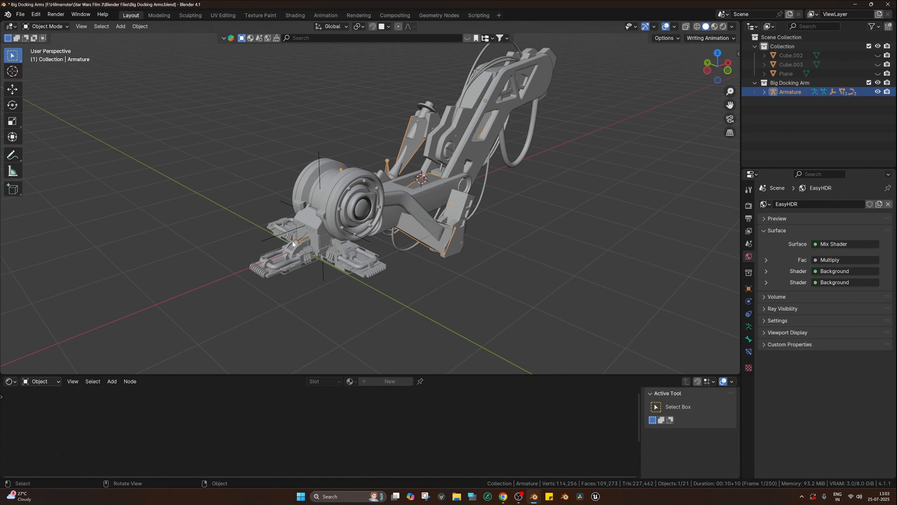
pyautogui.press('g')
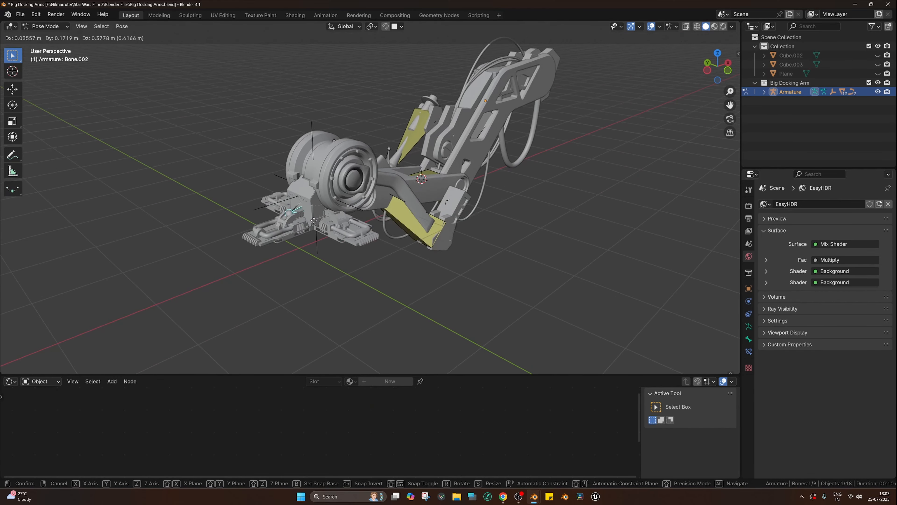
pyautogui.rightClick(429, 210)
# Step: Return to Object Mode and test-move the upper arm's inner plate mesh qe.007.a.003 twice, cancelling each move
pyautogui.moveTo(429, 209)
pyautogui.mouseDown(button='middle')
pyautogui.moveTo(398, 208)
pyautogui.moveTo(420, 209)
pyautogui.mouseUp(button='middle')
pyautogui.moveTo(422, 194)
pyautogui.keyDown('shift'); pyautogui.mouseDown(button='middle')
pyautogui.moveTo(373, 207)
pyautogui.moveTo(436, 205)
pyautogui.mouseUp(button='middle'); pyautogui.keyUp('shift')
pyautogui.scroll(1, 425, 198)
pyautogui.hotkey('ctrl', 'Tab')
pyautogui.click(419, 198)
pyautogui.press('g')
pyautogui.rightClick(491, 149)
pyautogui.moveTo(455, 170); pyautogui.dragTo(470, 184, button='middle')
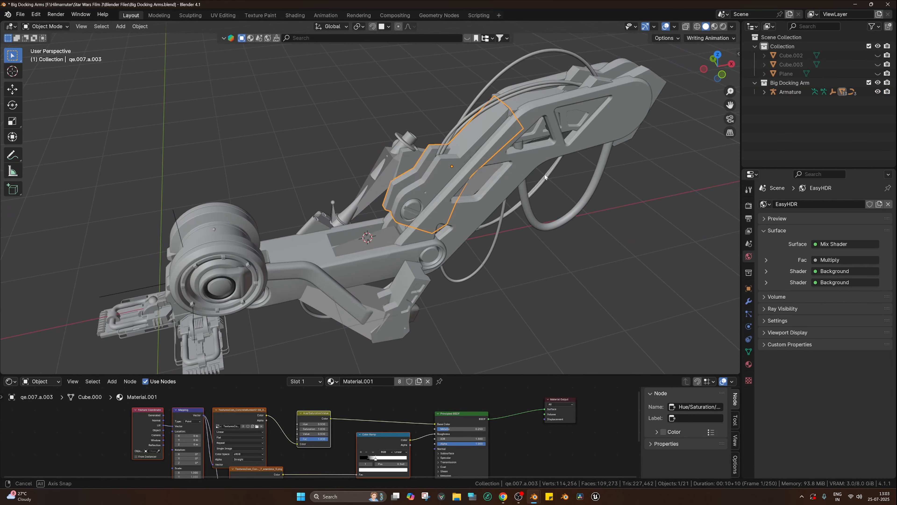
pyautogui.press('g')
pyautogui.rightClick(495, 135)
# Step: Select the lower arm beam qa.009, then test-move the drum mesh at the clamp end and cancel the move
pyautogui.moveTo(495, 134); pyautogui.dragTo(398, 217, button='middle')
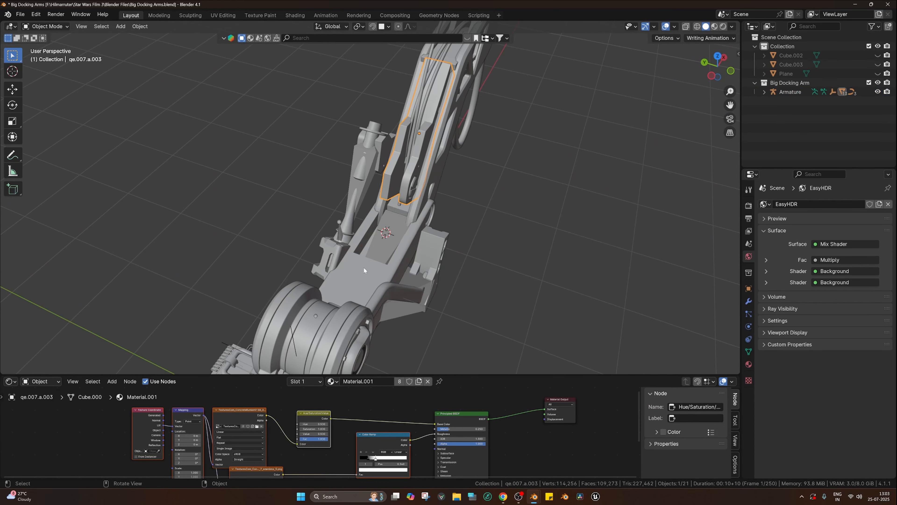
pyautogui.moveTo(365, 270); pyautogui.dragTo(398, 257, button='middle')
pyautogui.scroll(-3, 380, 282)
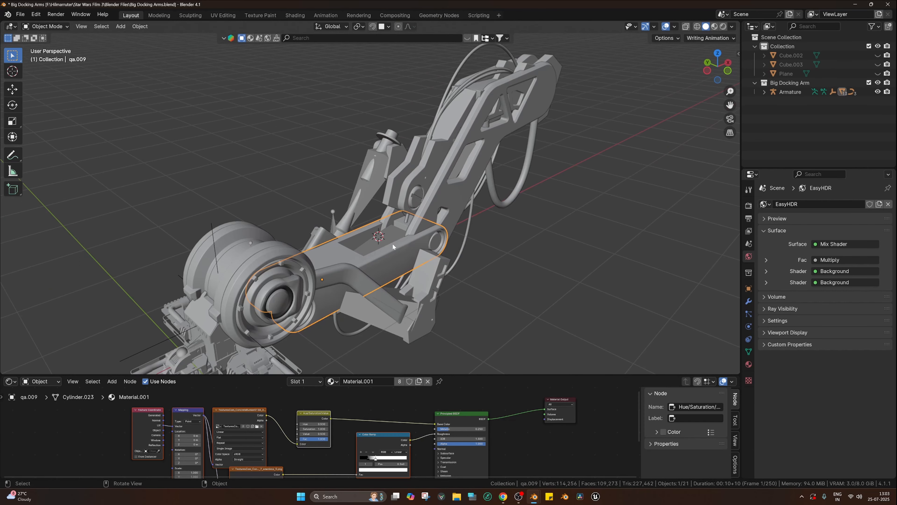
pyautogui.moveTo(393, 244); pyautogui.dragTo(480, 152, button='middle')
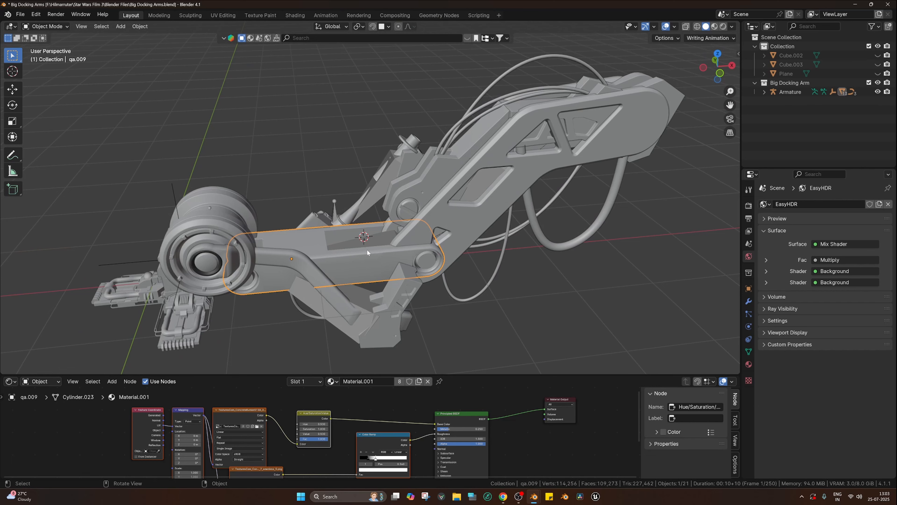
pyautogui.scroll(-3, 321, 251)
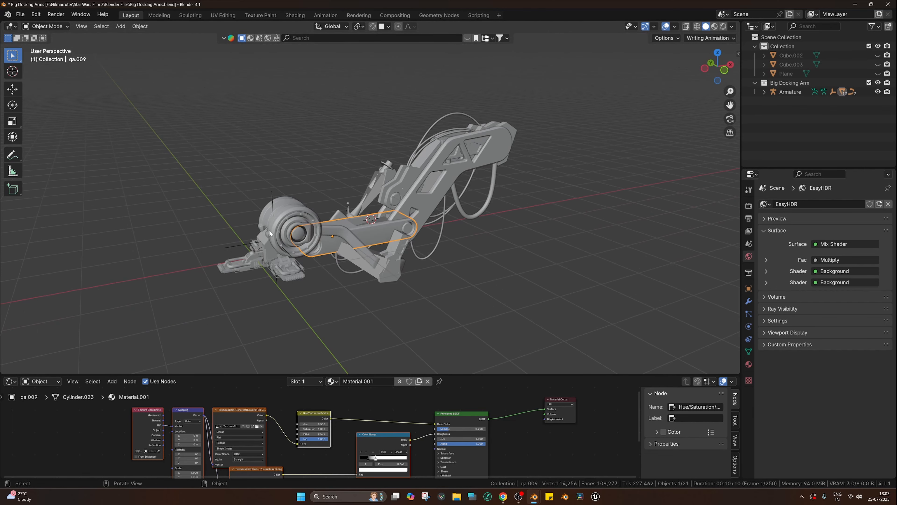
pyautogui.click(288, 211)
pyautogui.press('g')
pyautogui.rightClick(436, 128)
# Step: Test-move the curved linkage mesh qd.006 beside the lower beam and cancel the move
pyautogui.moveTo(414, 227); pyautogui.dragTo(341, 220, button='middle')
pyautogui.click(336, 234)
pyautogui.press('g')
pyautogui.rightClick(373, 198)
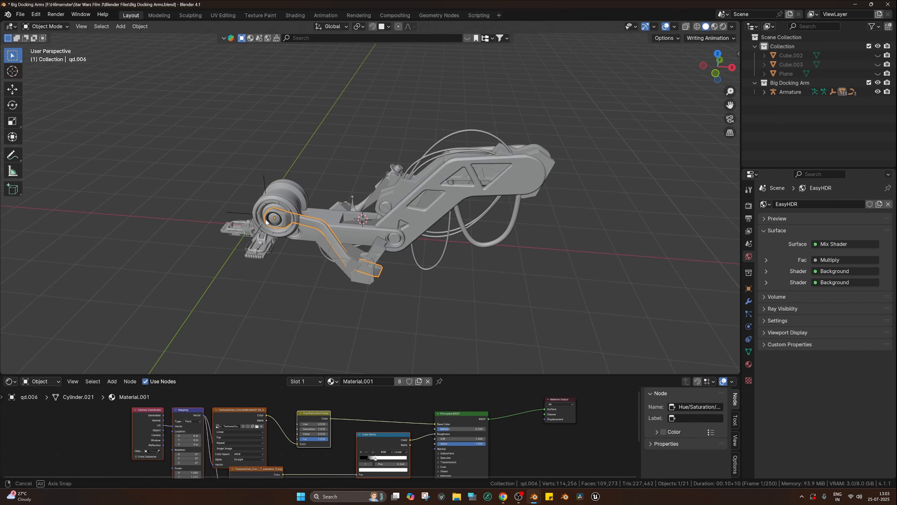
# Step: Put the armature back in Pose Mode, test-move Bone.002 in perspective view and cancel the move
pyautogui.moveTo(232, 239); pyautogui.dragTo(364, 197, button='middle')
pyautogui.scroll(1, 242, 239)
pyautogui.click(218, 249)
pyautogui.hotkey('ctrl', 'Tab')
pyautogui.scroll(3, 388, 194)
pyautogui.press('g')
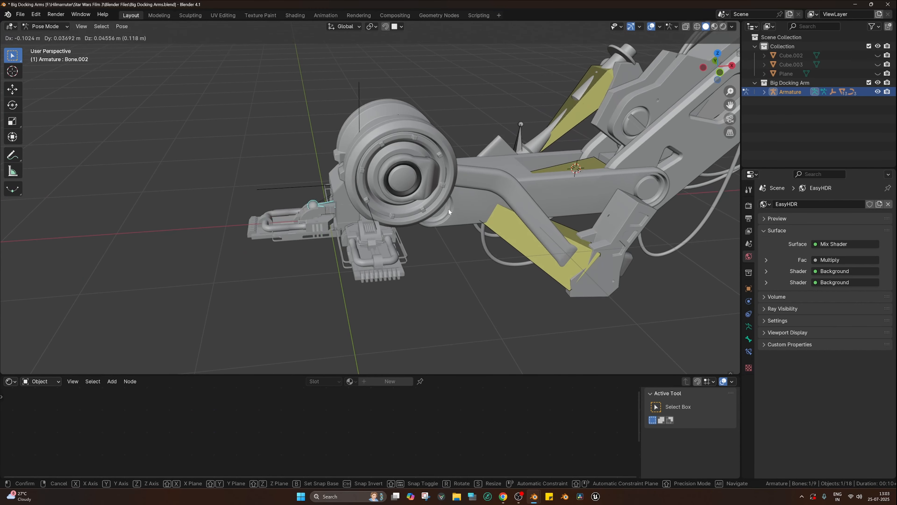
pyautogui.rightClick(448, 209)
# Step: Test-move Bone.002 through a wide range in the front orthographic view and restore its starting position
pyautogui.press('KP_1')
pyautogui.press('g')
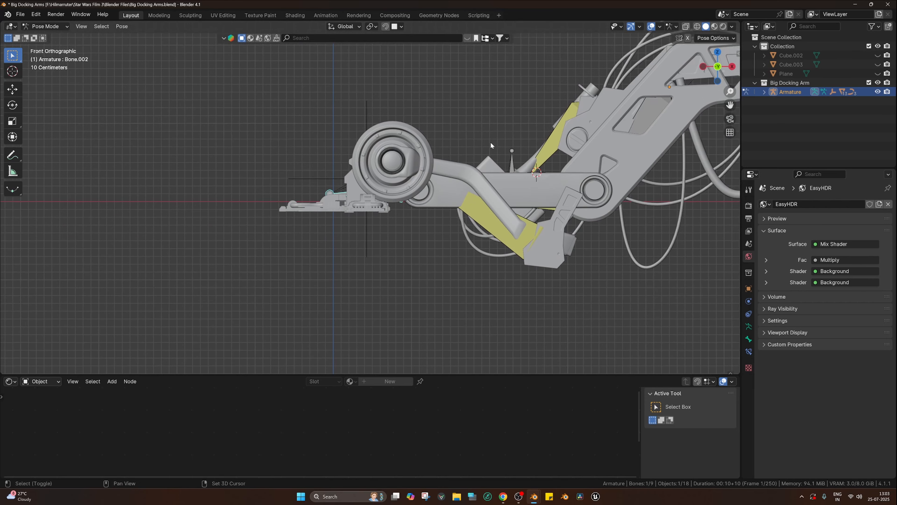
pyautogui.scroll(-4, 432, 254)
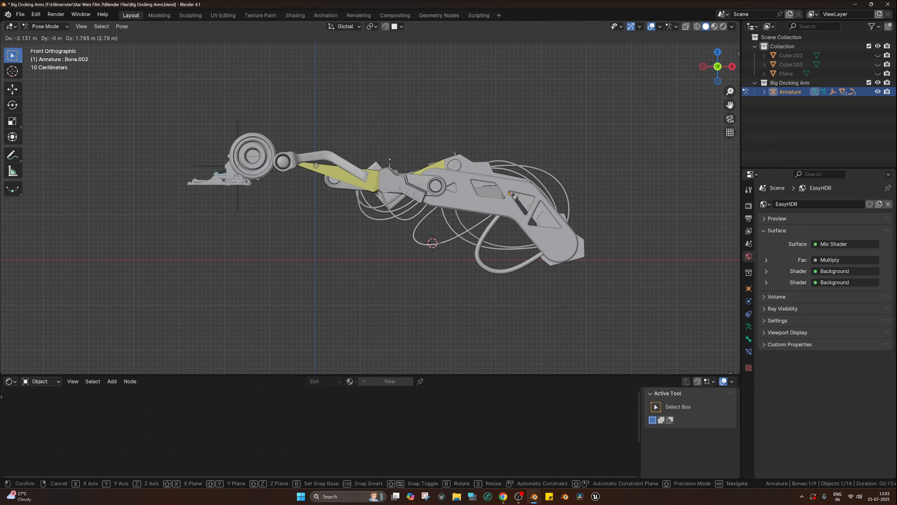
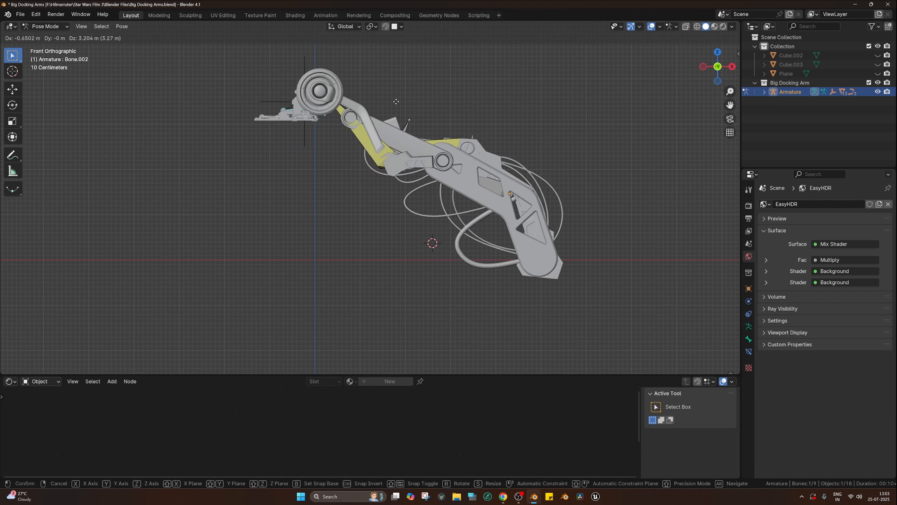
pyautogui.click(438, 263)
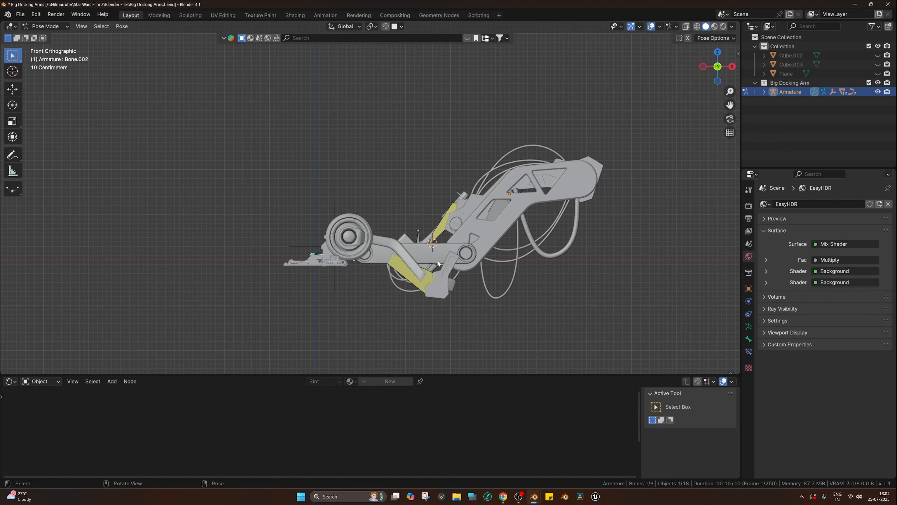
# Step: Display the arm in wireframe and scale the small linkage bone Bone.006 to about 0.891
pyautogui.press('z')
pyautogui.click(413, 264)
pyautogui.scroll(3, 428, 223)
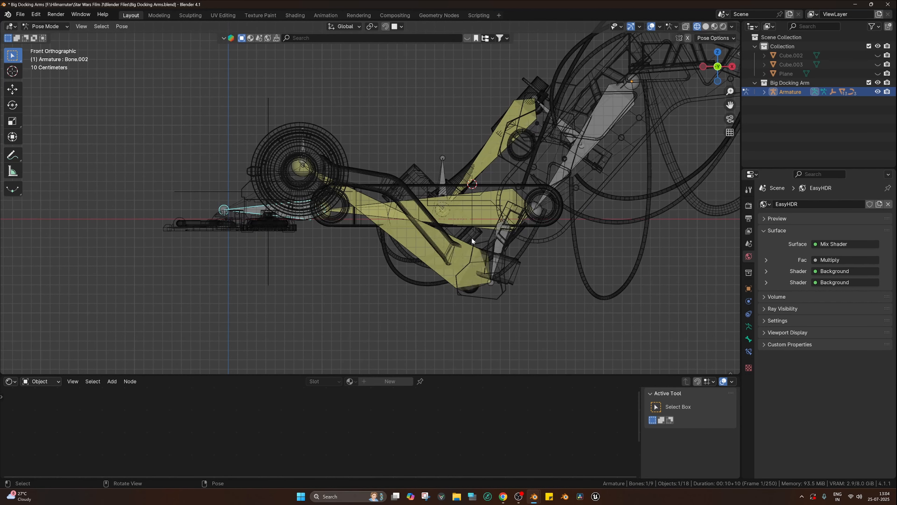
pyautogui.click(502, 235)
pyautogui.press('s')
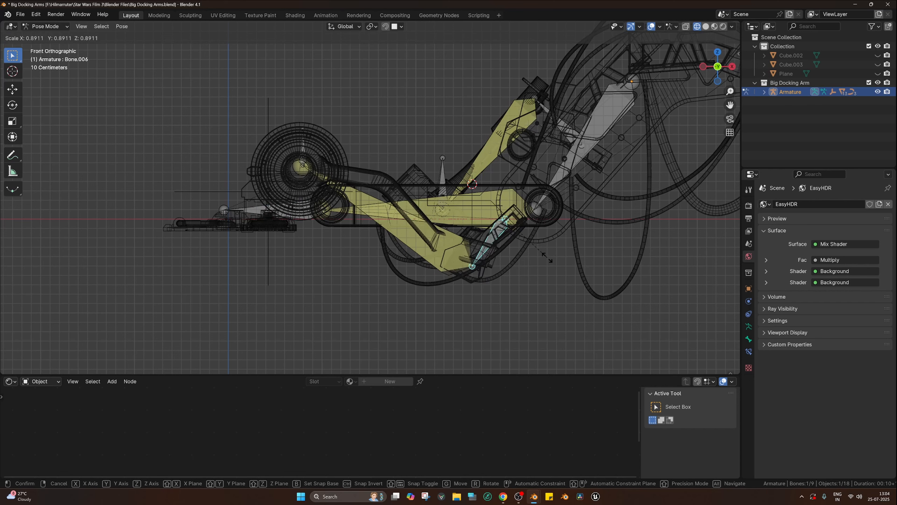
pyautogui.click(547, 257)
# Step: Test-move Bone.002 in wireframe to check the shortened linkage, and cancel the move
pyautogui.click(251, 208)
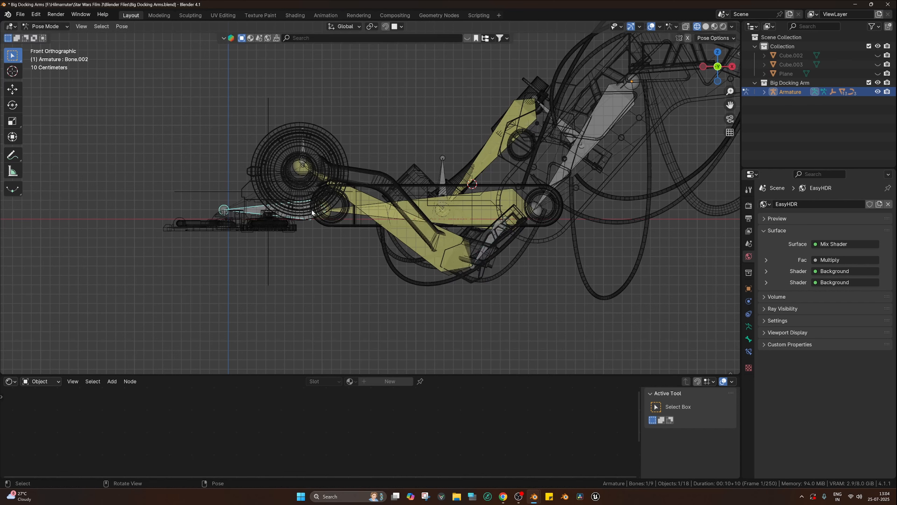
pyautogui.press('g')
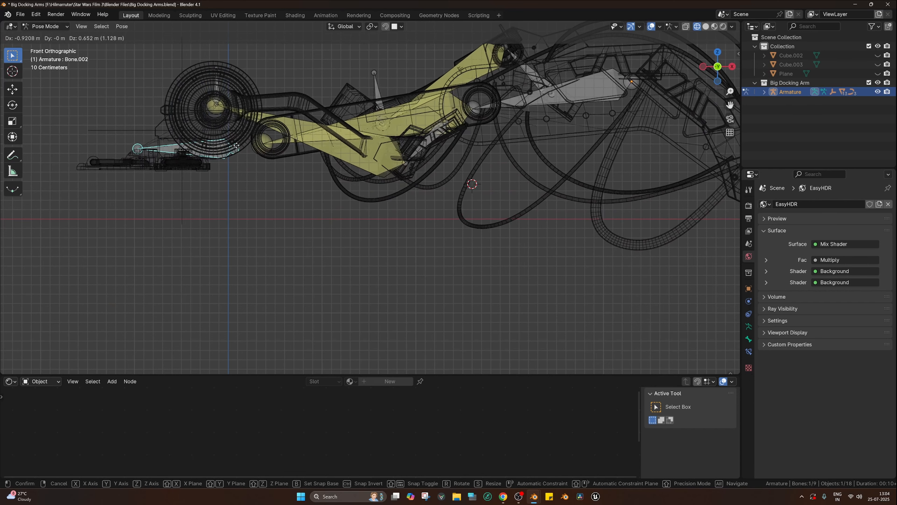
pyautogui.rightClick(400, 216)
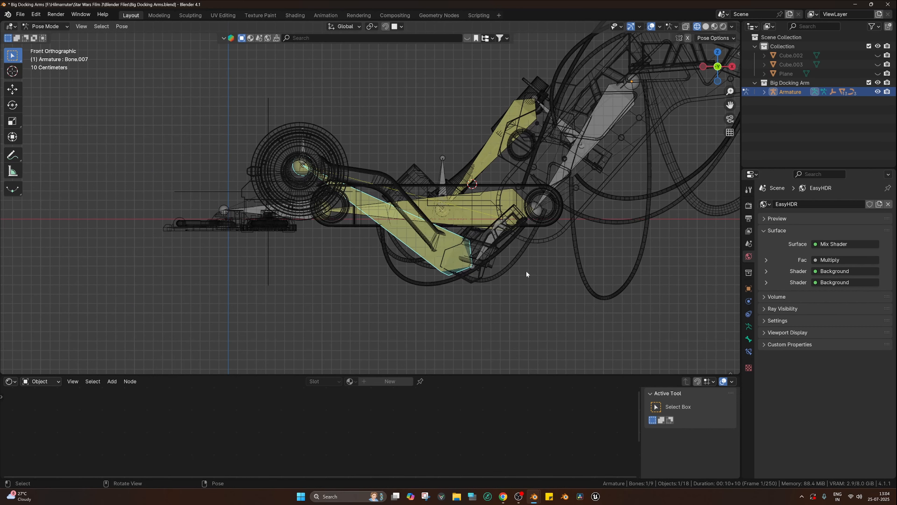
# Step: Scale Bone.006 by a further 0.955 and try rotating it about the global Y axis, cancelling the rotation
pyautogui.click(496, 266)
pyautogui.press('y')
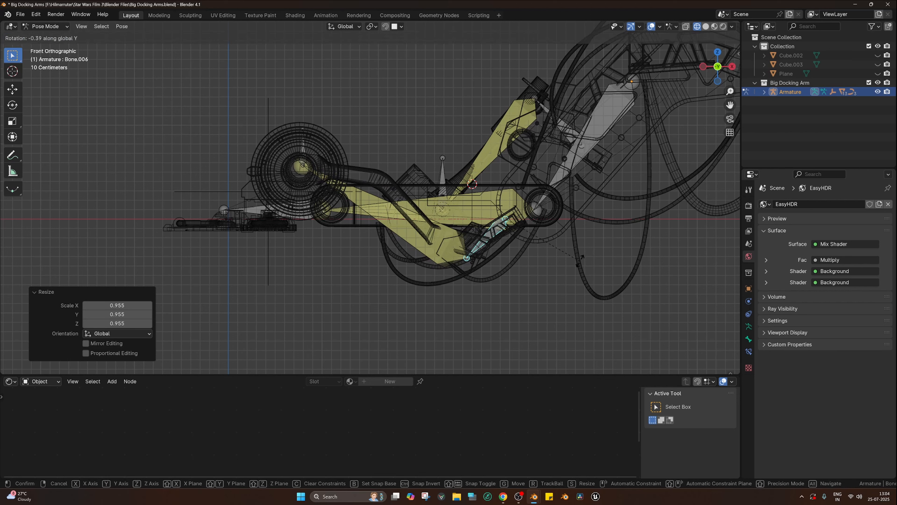
pyautogui.press('x')
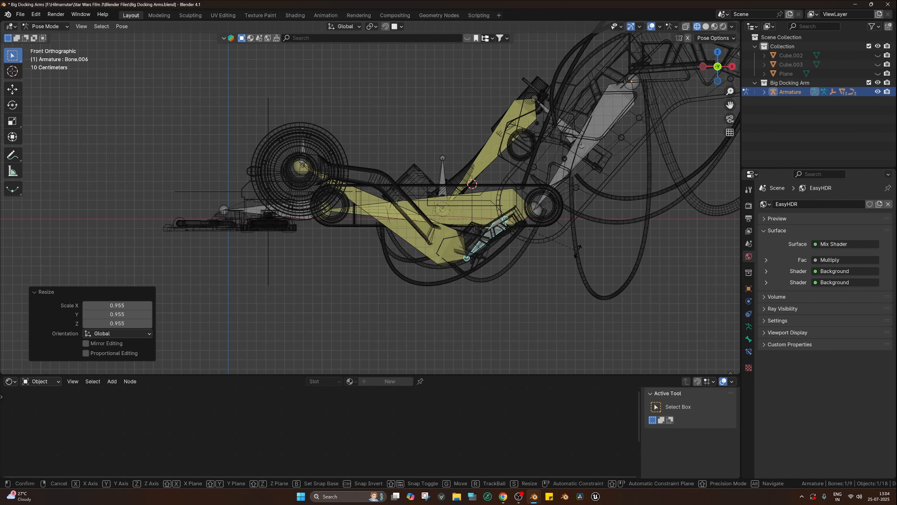
pyautogui.press('y')
pyautogui.rightClick(608, 259)
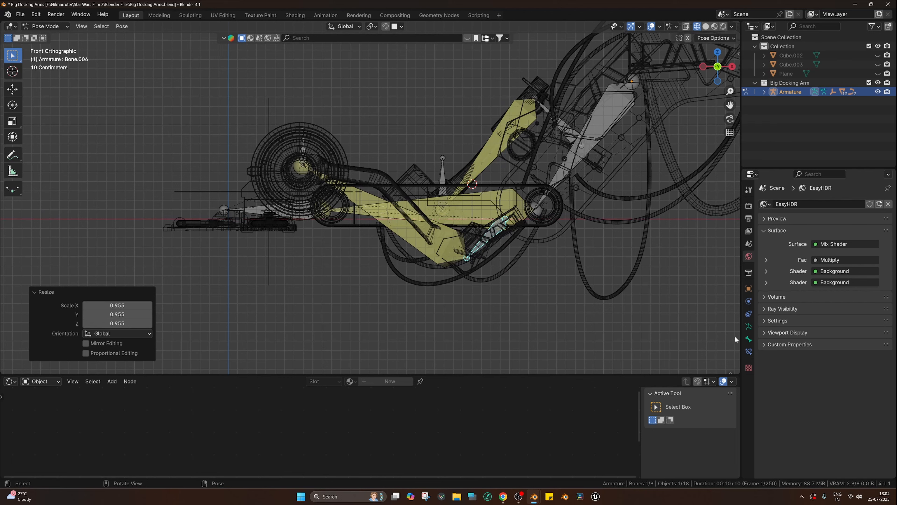
# Step: Expand the Inverse Kinematics settings in Bone.007's bone properties, then test-move Bone.002 and cancel the move
pyautogui.click(749, 352)
pyautogui.click(749, 338)
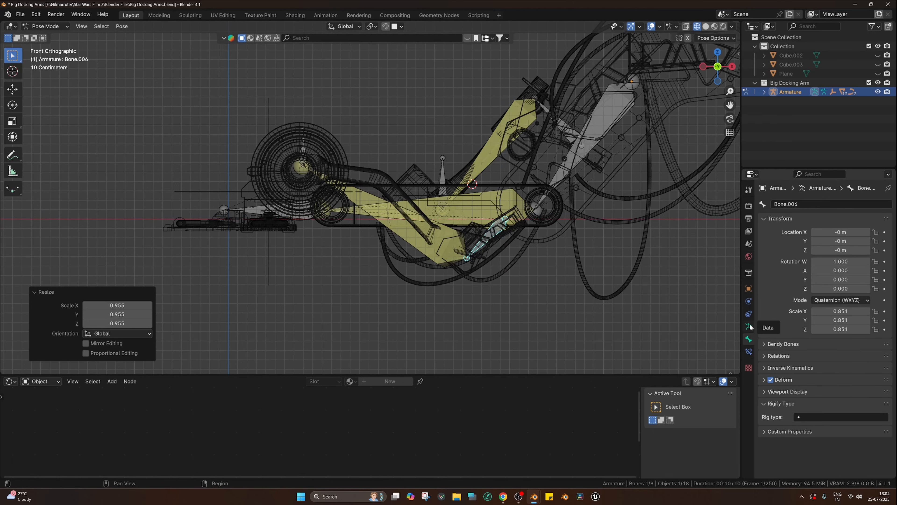
pyautogui.click(749, 326)
pyautogui.click(749, 339)
pyautogui.click(436, 240)
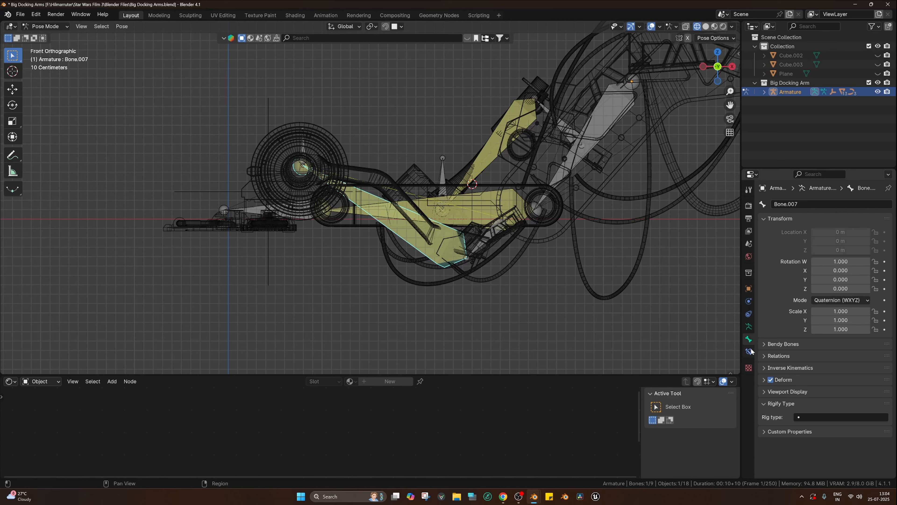
pyautogui.click(772, 367)
pyautogui.scroll(-3, 809, 353)
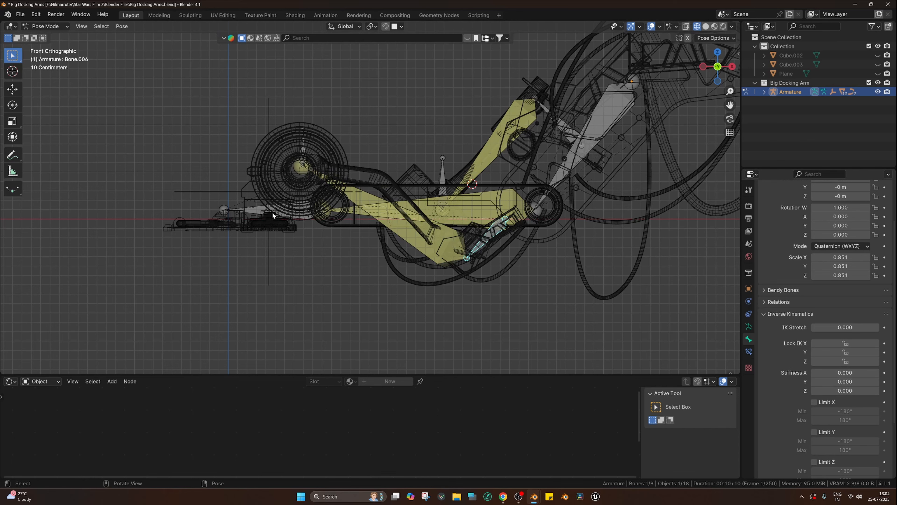
pyautogui.press('g')
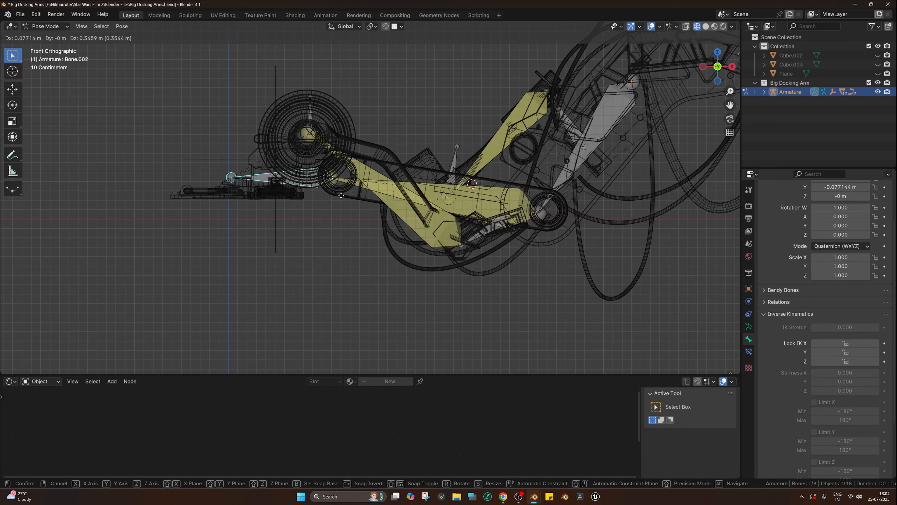
pyautogui.rightClick(341, 196)
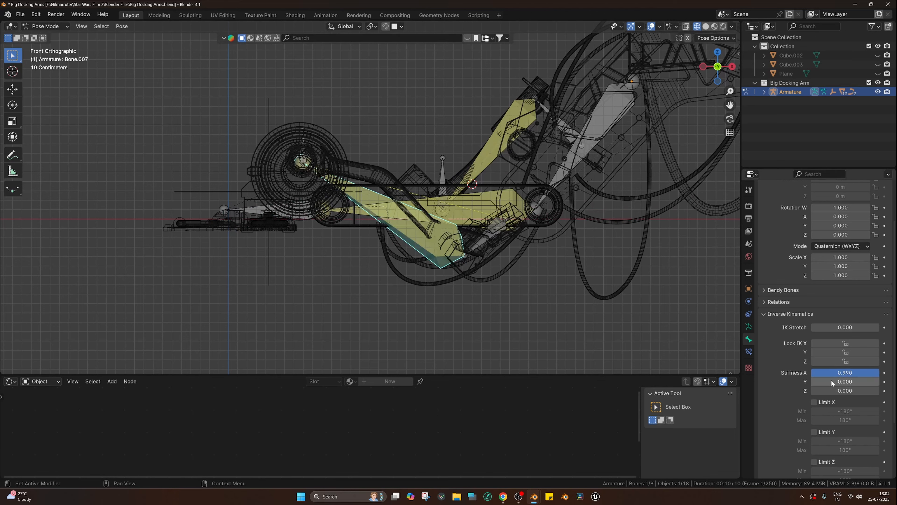
# Step: Set Bone.007's IK stiffness X and Y to 0.990, test-move Bone.002 with a cancelled move and reselect Bone.007
pyautogui.moveTo(831, 383); pyautogui.dragTo(847, 383)
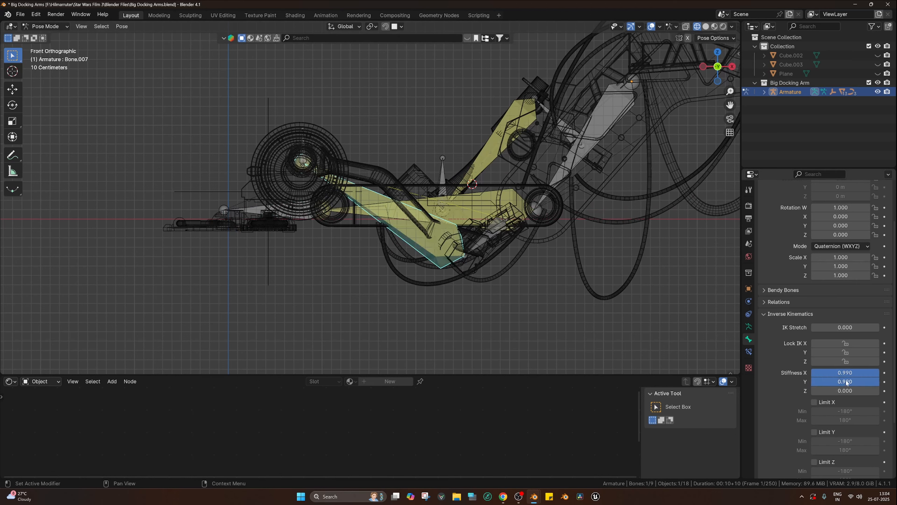
pyautogui.click(255, 215)
pyautogui.press('g')
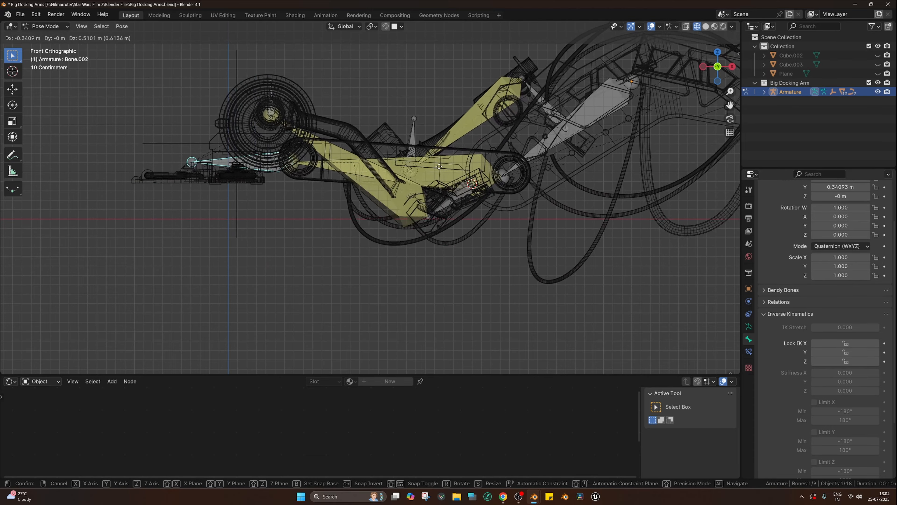
pyautogui.rightClick(439, 167)
pyautogui.click(385, 208)
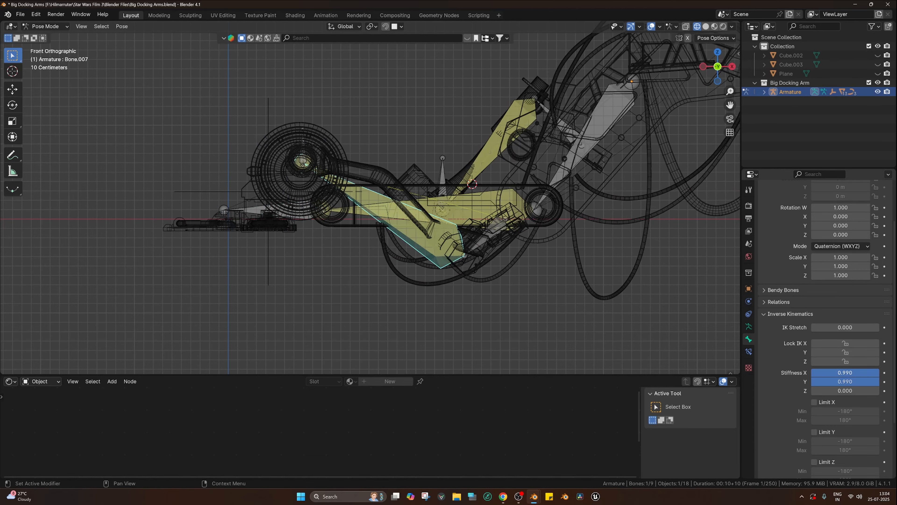
# Step: Reset Bone.007's IK stiffness X and Y to 0, and display the arm in Object Mode with Material Preview shading
pyautogui.moveTo(855, 373); pyautogui.dragTo(812, 373)
pyautogui.moveTo(524, 235)
pyautogui.mouseDown(button='middle')
pyautogui.moveTo(445, 225)
pyautogui.moveTo(502, 158)
pyautogui.mouseUp(button='middle')
pyautogui.hotkey('ctrl', 'Tab')
pyautogui.press('z')
pyautogui.click(493, 236)
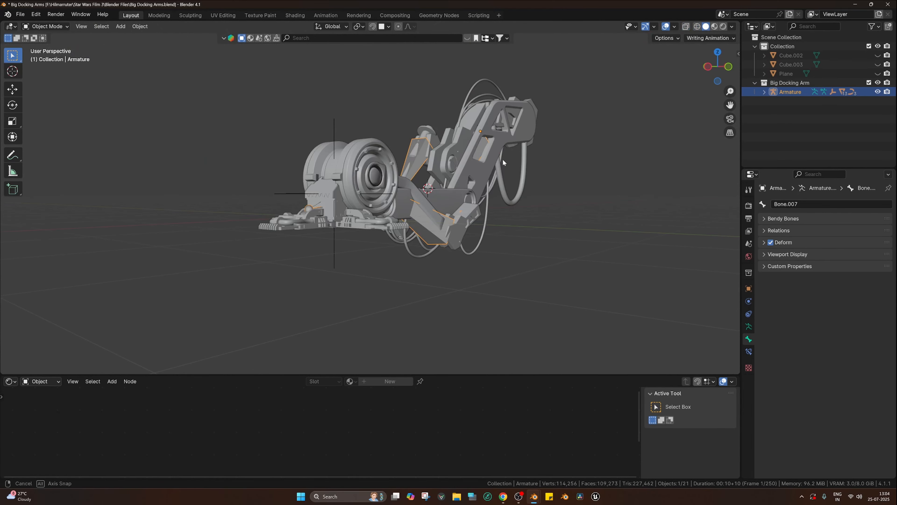
pyautogui.press('z')
pyautogui.click(443, 255)
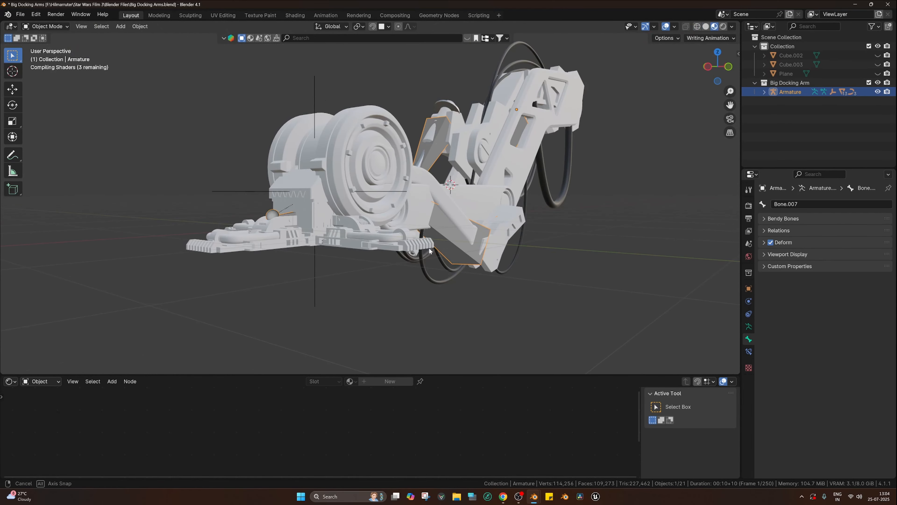
pyautogui.moveTo(429, 251); pyautogui.dragTo(499, 273, button='middle')
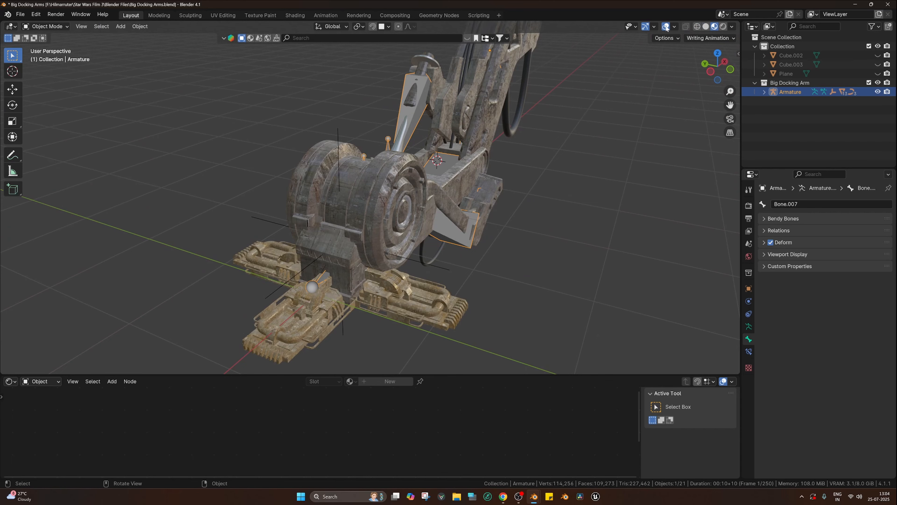
# Step: Select Bone.002 at the arm's foot in Pose Mode and hide the viewport overlays
pyautogui.hotkey('ctrl', 'Tab')
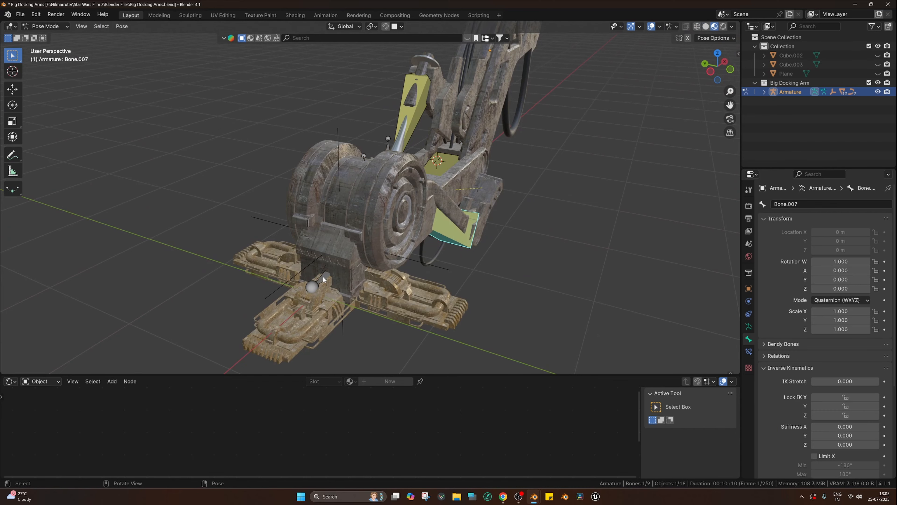
pyautogui.click(324, 280)
pyautogui.moveTo(324, 279); pyautogui.dragTo(385, 283, button='middle')
pyautogui.click(650, 26)
pyautogui.scroll(-3, 557, 174)
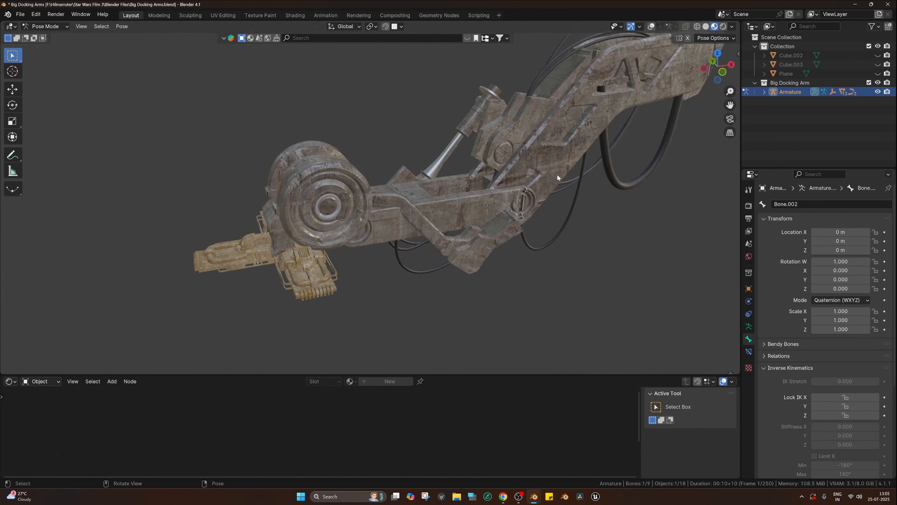
# Step: Test-move Bone.002 freely from two viewing angles to check the textured arm's linkages, cancelling each move
pyautogui.press('g')
pyautogui.rightClick(495, 213)
pyautogui.moveTo(482, 209); pyautogui.dragTo(565, 208, button='middle')
pyautogui.press('g')
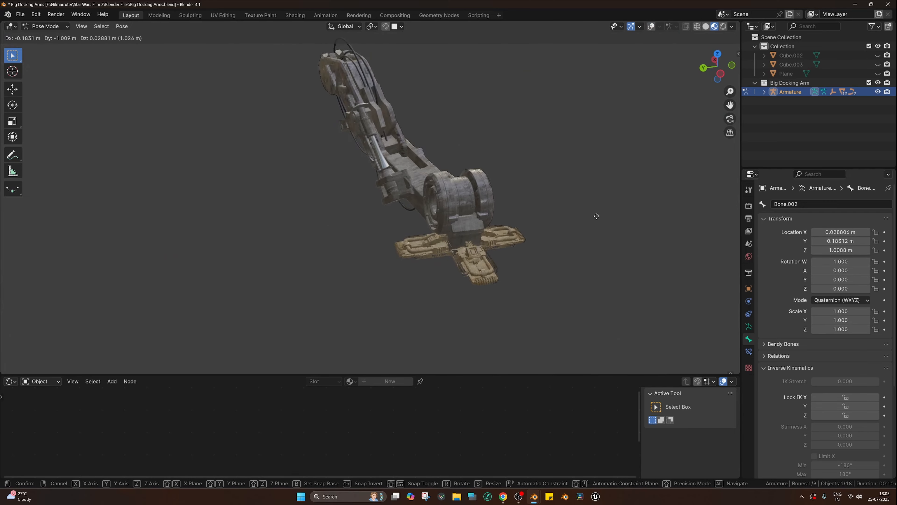
pyautogui.rightClick(553, 209)
# Step: Test-move Bone.002 along the global Z axis and along the global Y axis, cancelling both moves
pyautogui.moveTo(553, 208); pyautogui.dragTo(445, 236, button='middle')
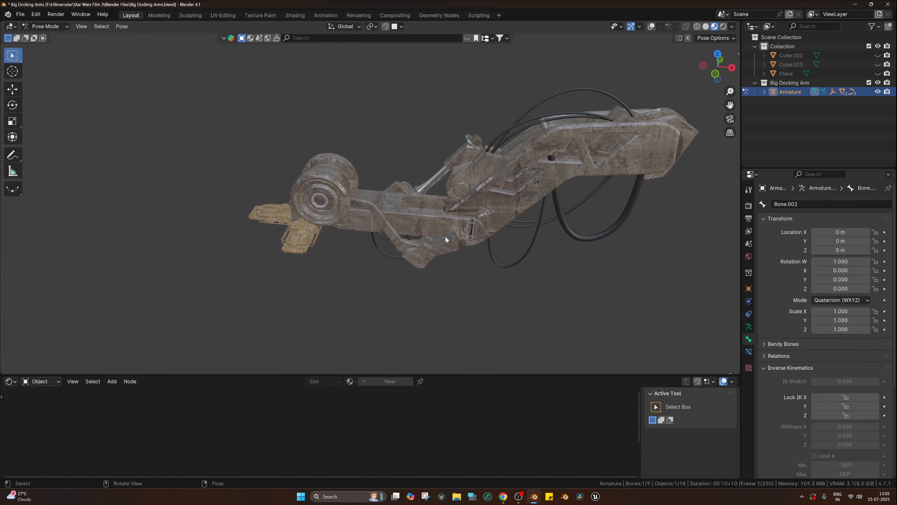
pyautogui.press('g')
pyautogui.press('z')
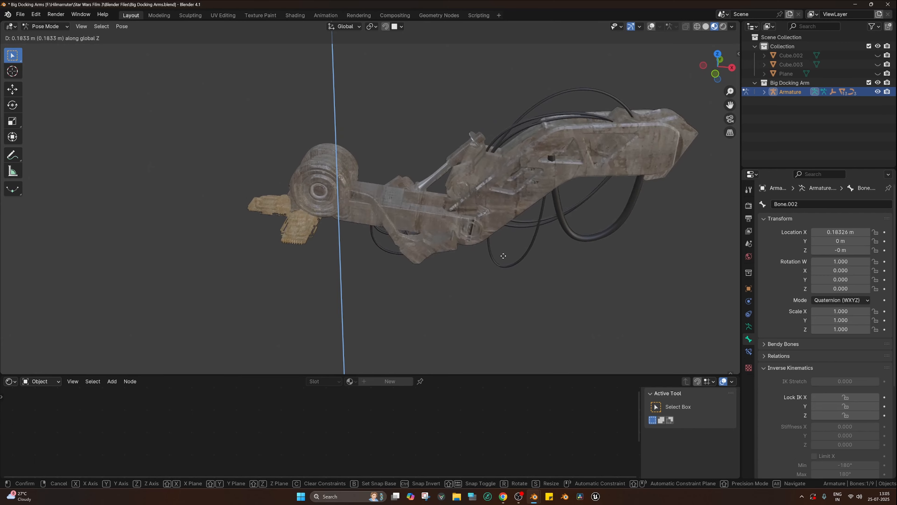
pyautogui.rightClick(511, 275)
pyautogui.moveTo(512, 275)
pyautogui.mouseDown(button='middle')
pyautogui.moveTo(527, 219)
pyautogui.moveTo(489, 233)
pyautogui.moveTo(504, 265)
pyautogui.mouseUp(button='middle')
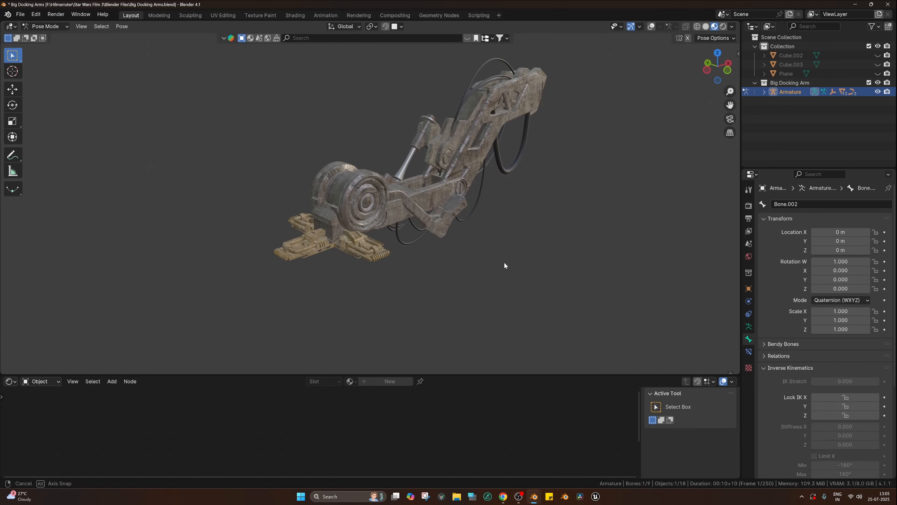
pyautogui.press('g')
pyautogui.press('y')
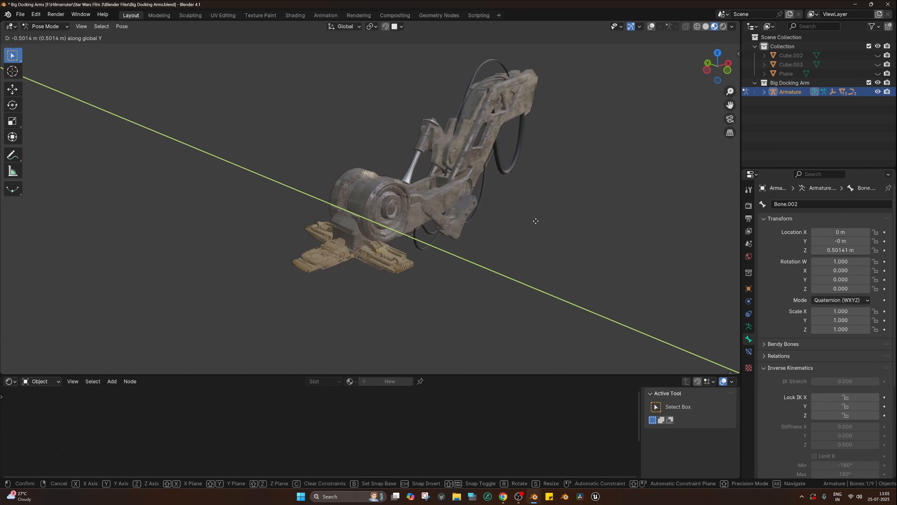
pyautogui.rightClick(520, 206)
# Step: Return the armature to Object Mode in Solid shading with overlays shown, save the file and deselect the armature
pyautogui.hotkey('ctrl', 'Tab')
pyautogui.moveTo(440, 222); pyautogui.dragTo(461, 217, button='middle')
pyautogui.scroll(3, 462, 212)
pyautogui.scroll(-3, 496, 209)
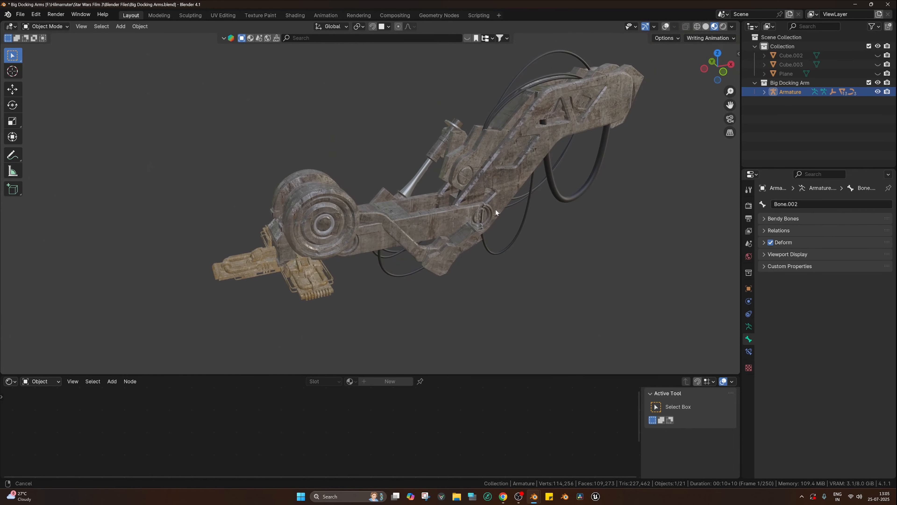
pyautogui.hotkey('ctrl', 'Tab')
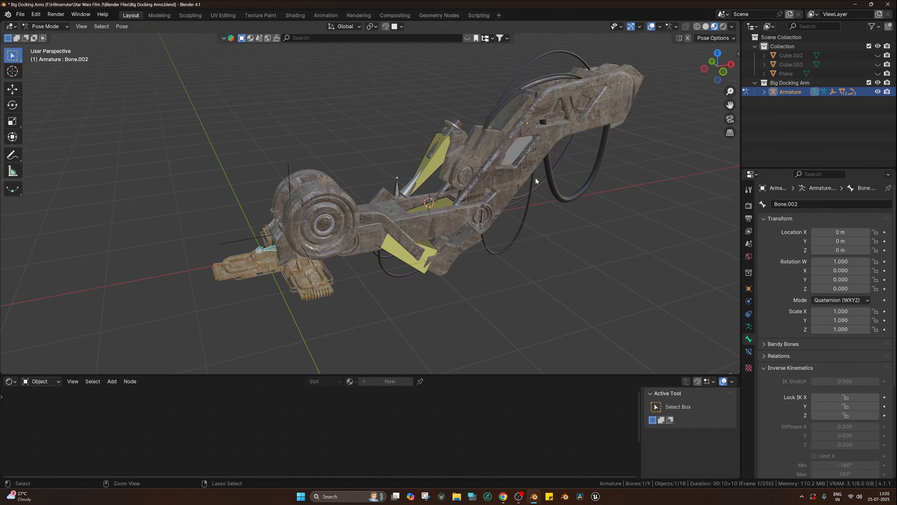
pyautogui.hotkey('ctrl', 'Tab')
pyautogui.click(453, 211)
pyautogui.moveTo(430, 213); pyautogui.dragTo(503, 209, button='middle')
pyautogui.hotkey('ctrl', 's')
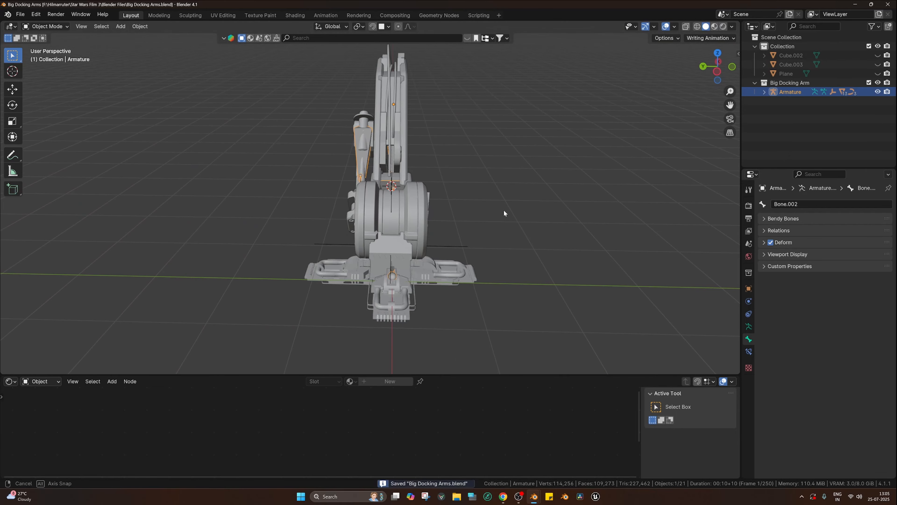
pyautogui.click(503, 210)
# Step: Examine the finished docking arm in Material Preview and in Rendered shading with the overlays hidden
pyautogui.moveTo(412, 213); pyautogui.dragTo(471, 239, button='middle')
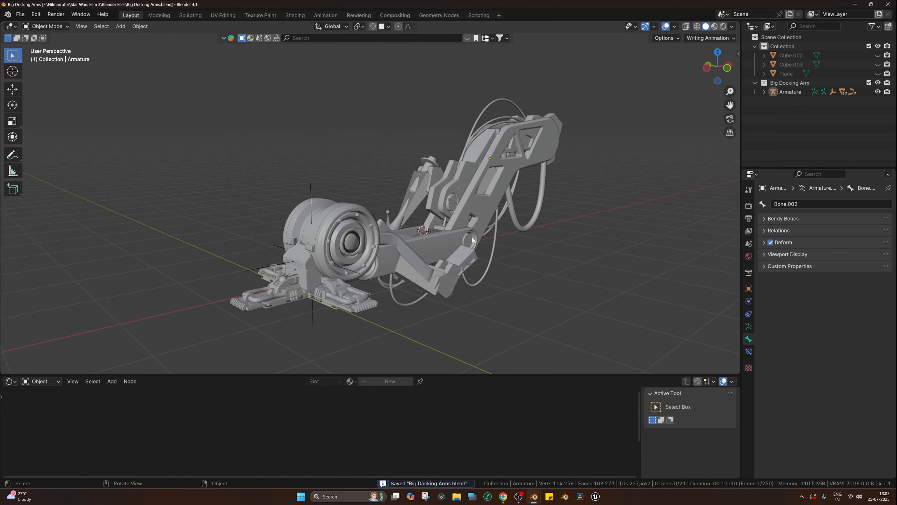
pyautogui.click(475, 277)
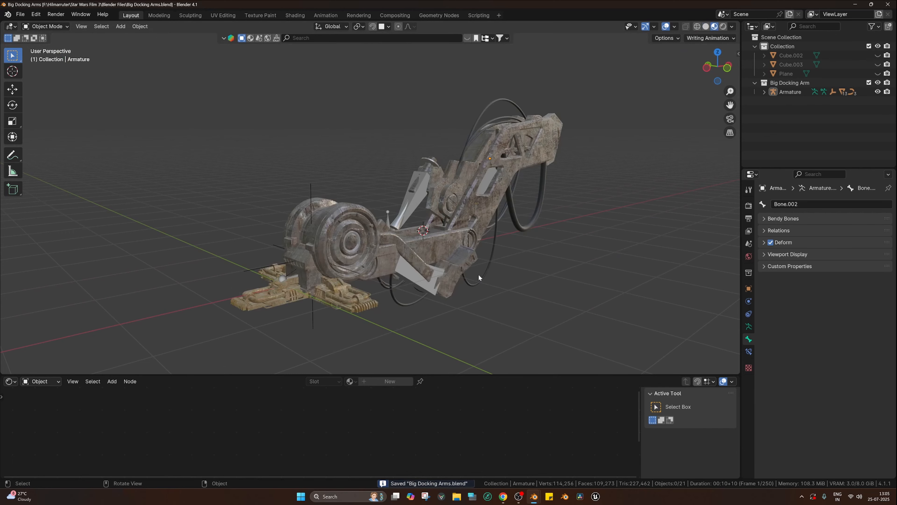
pyautogui.moveTo(478, 274); pyautogui.dragTo(460, 275, button='middle')
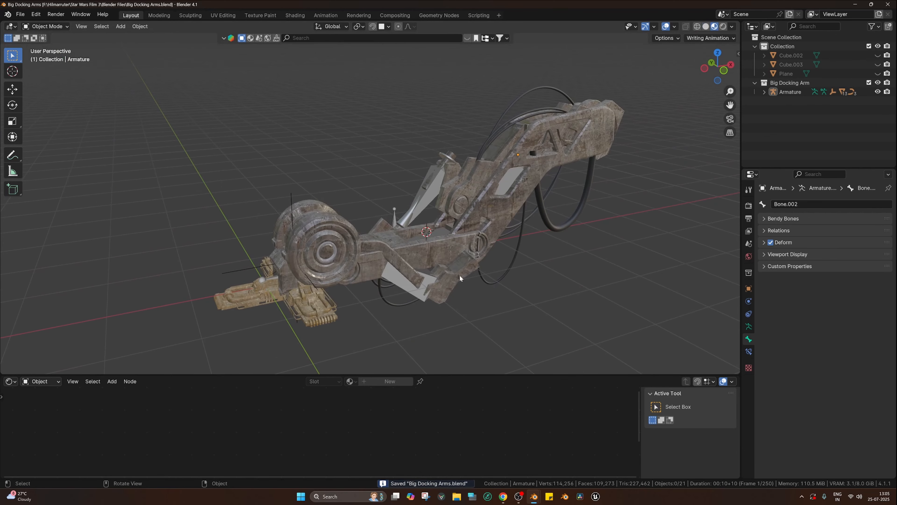
pyautogui.click(453, 231)
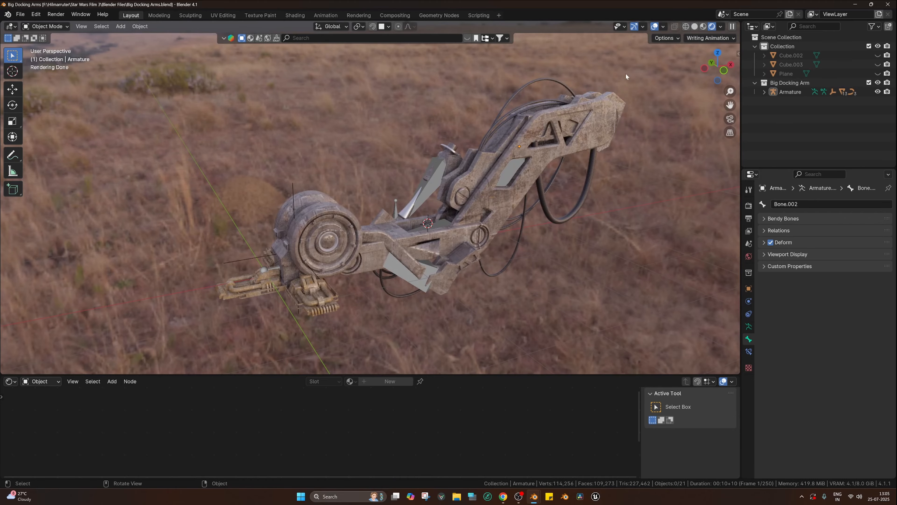
pyautogui.moveTo(572, 139); pyautogui.dragTo(373, 249, button='middle')
pyautogui.scroll(2, 422, 270)
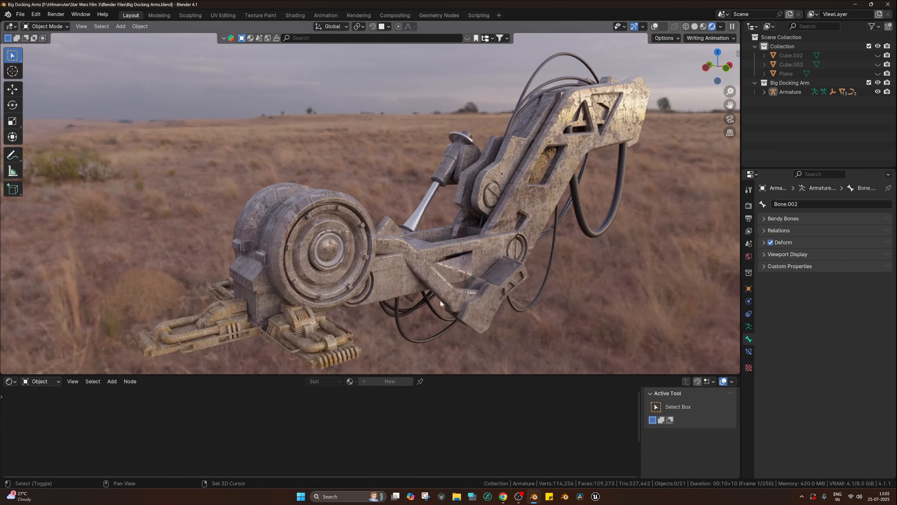
pyautogui.keyDown('shift'); pyautogui.moveTo(441, 302); pyautogui.dragTo(440, 263, button='middle'); pyautogui.keyUp('shift')
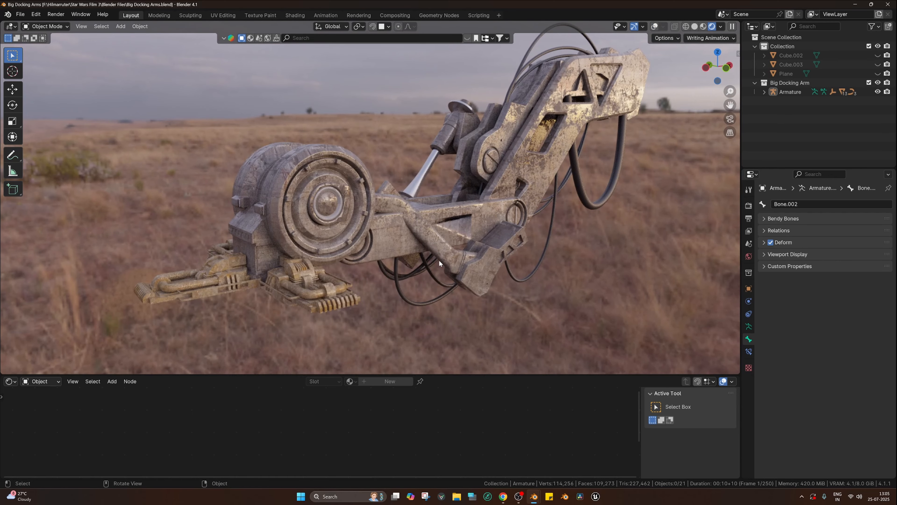
pyautogui.moveTo(404, 248)
pyautogui.mouseDown(button='middle')
pyautogui.moveTo(469, 240)
pyautogui.moveTo(512, 262)
pyautogui.moveTo(483, 231)
pyautogui.moveTo(541, 223)
pyautogui.moveTo(487, 220)
pyautogui.moveTo(383, 245)
pyautogui.moveTo(403, 234)
pyautogui.mouseUp(button='middle')
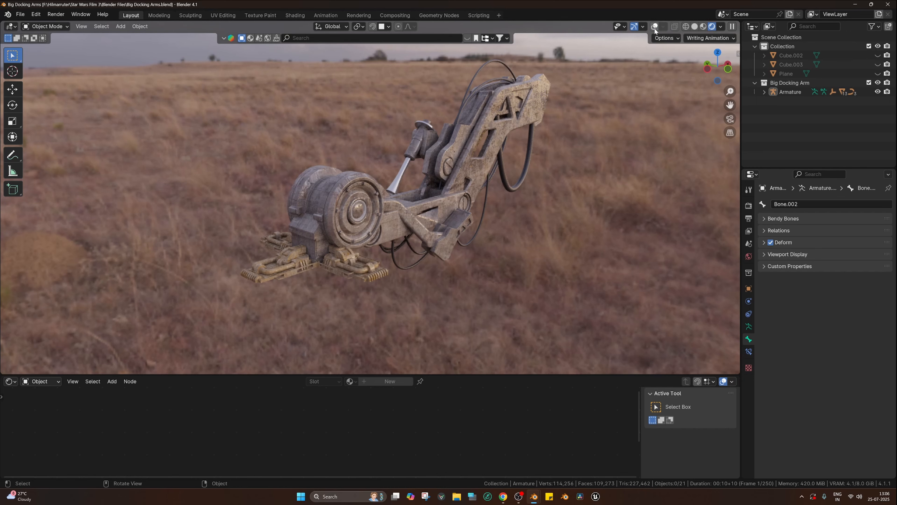
# Step: Switch the viewport back to Solid shading with overlays shown and save the file again
pyautogui.press('z')
pyautogui.hotkey('ctrl', 's')
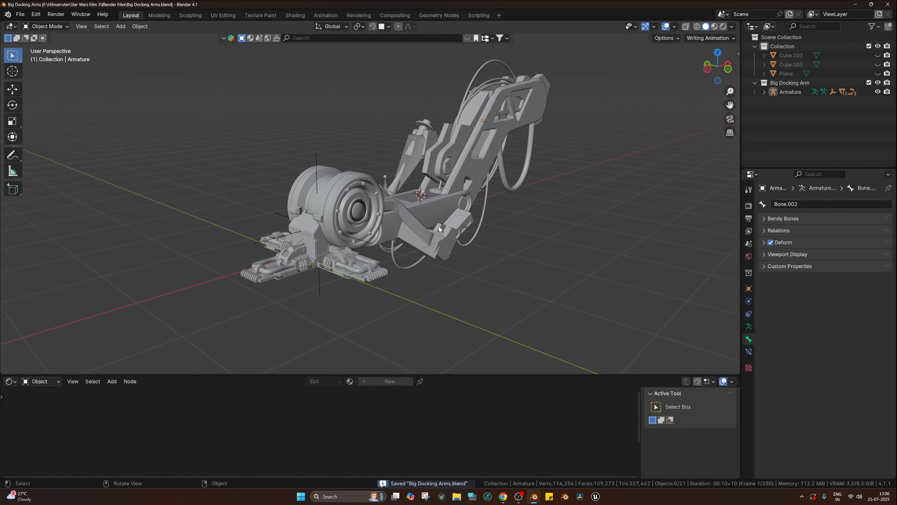
pyautogui.moveTo(438, 226)
pyautogui.mouseDown(button='middle')
pyautogui.moveTo(471, 231)
pyautogui.moveTo(476, 242)
pyautogui.moveTo(451, 246)
pyautogui.moveTo(481, 244)
pyautogui.moveTo(482, 234)
pyautogui.moveTo(499, 228)
pyautogui.mouseUp(button='middle')
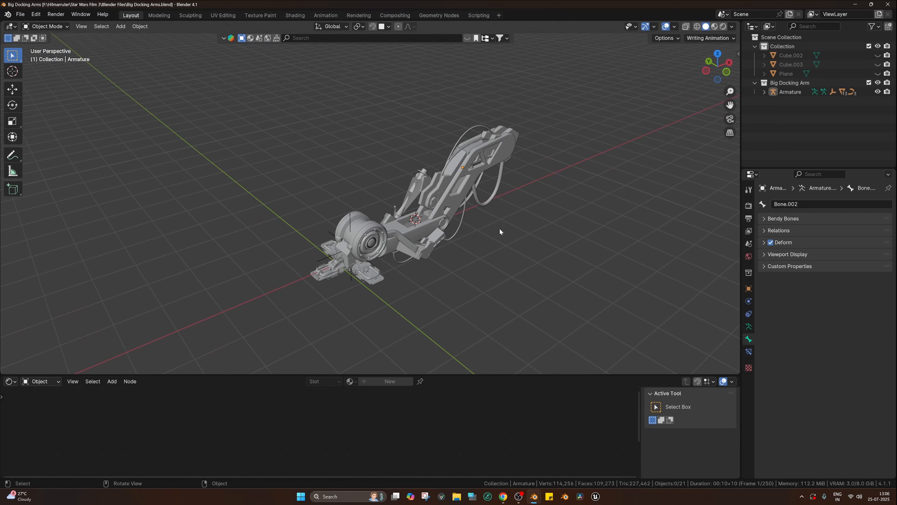